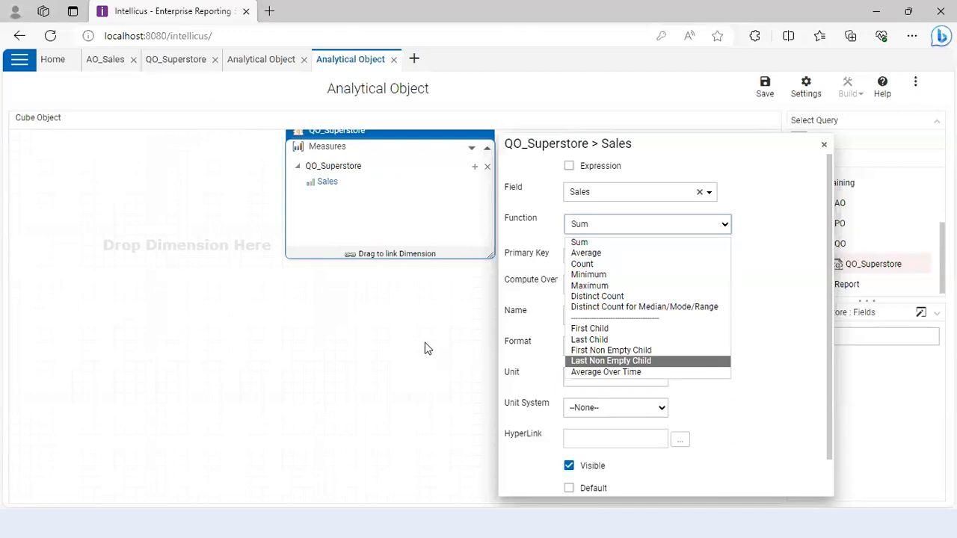
# - Format the Sales measure as a number with four decimal places, a thousands separator and negatives in parentheses
pyautogui.click(528, 223)
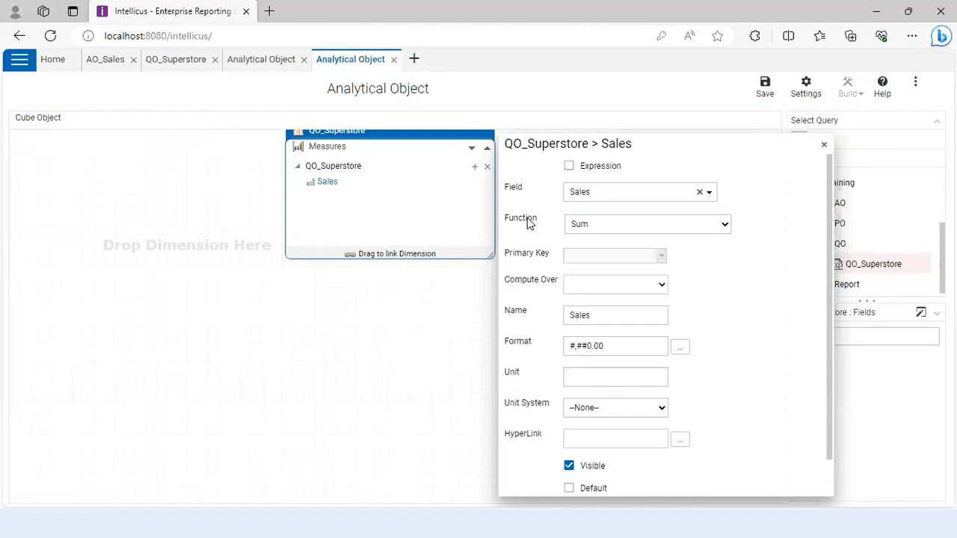
pyautogui.click(627, 349)
pyautogui.click(679, 348)
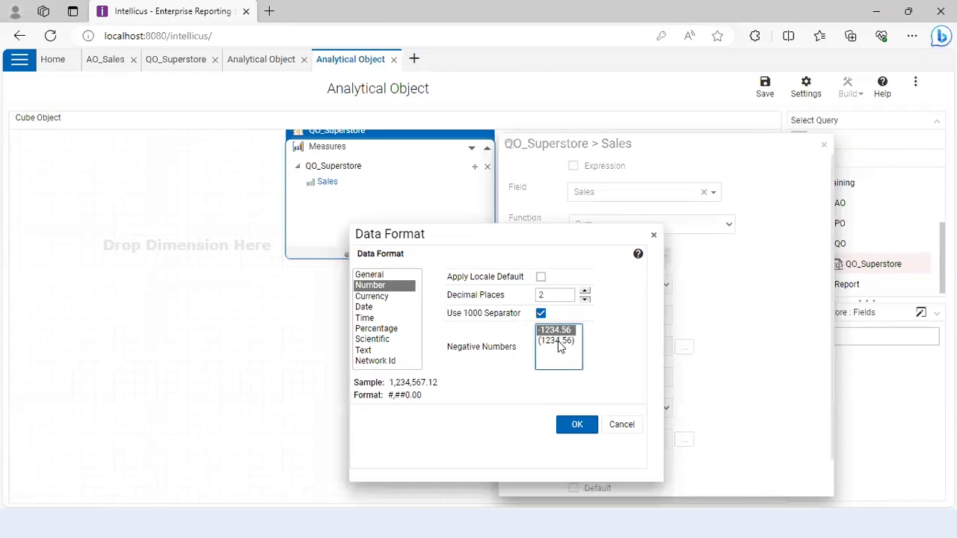
pyautogui.click(558, 341)
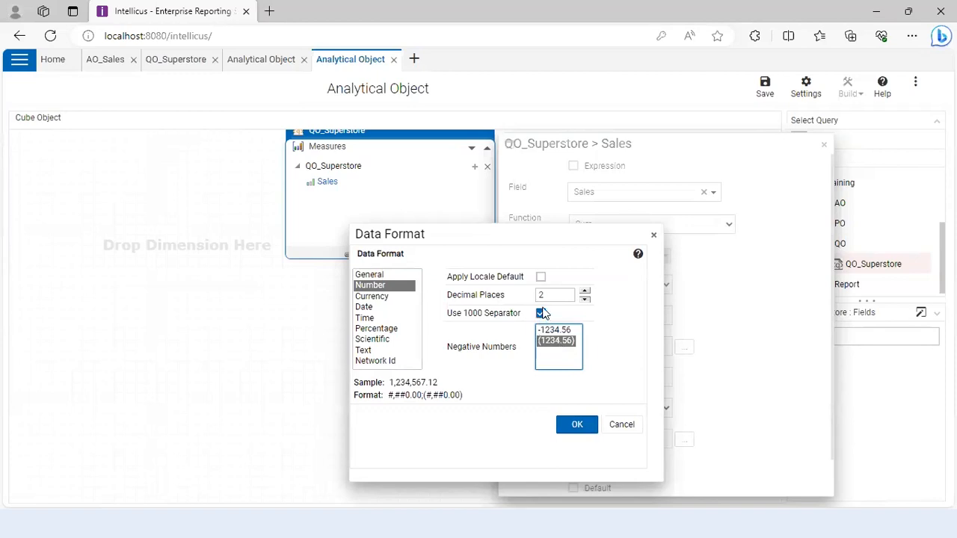
pyautogui.click(541, 314)
pyautogui.click(541, 314)
pyautogui.click(585, 292)
pyautogui.click(585, 292)
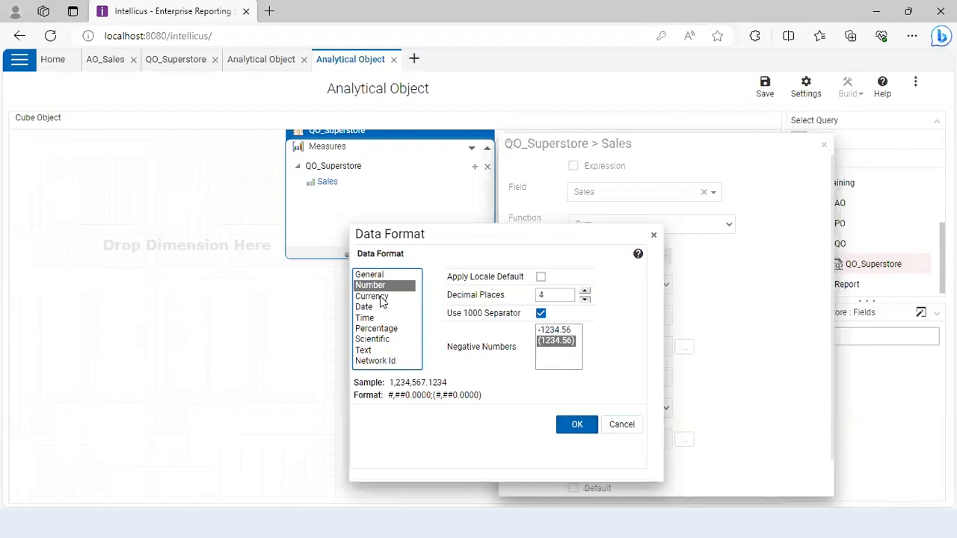
pyautogui.click(572, 426)
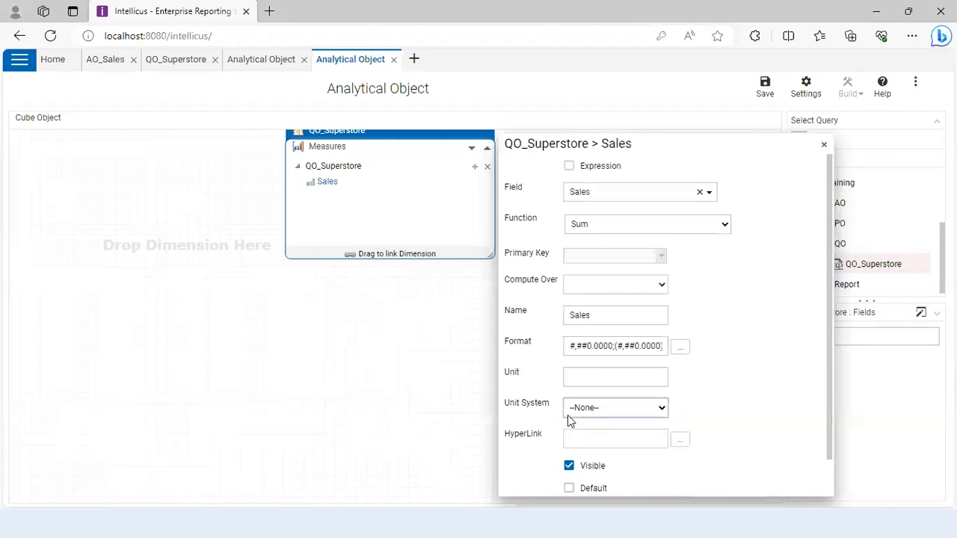
pyautogui.click(825, 149)
# - Find the Quantity field by filtering for "quan" and add it to the QO_Superstore measures below Sales
pyautogui.moveTo(854, 335); pyautogui.dragTo(740, 348)
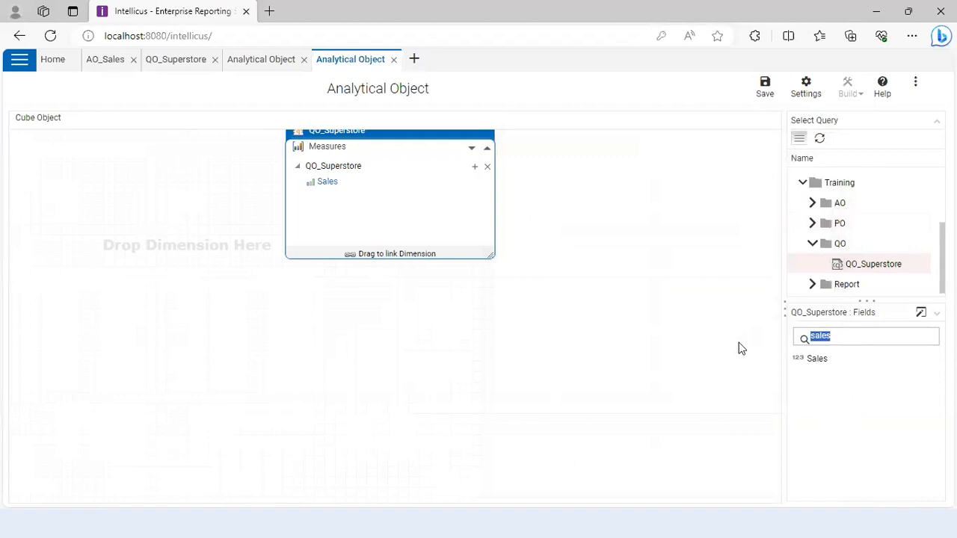
pyautogui.write('quan')
pyautogui.moveTo(804, 361); pyautogui.dragTo(306, 196)
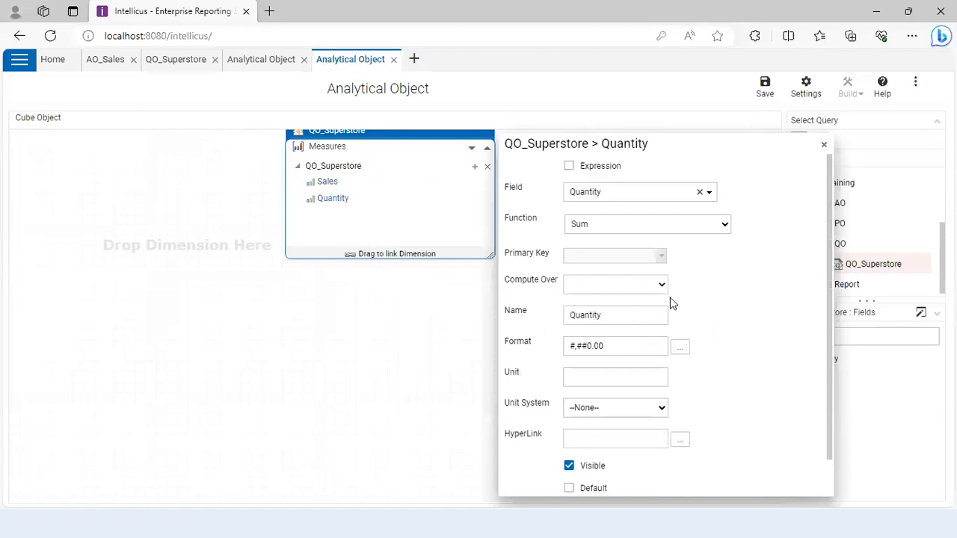
# - Set the Quantity measure's format to #,##0
pyautogui.click(632, 348)
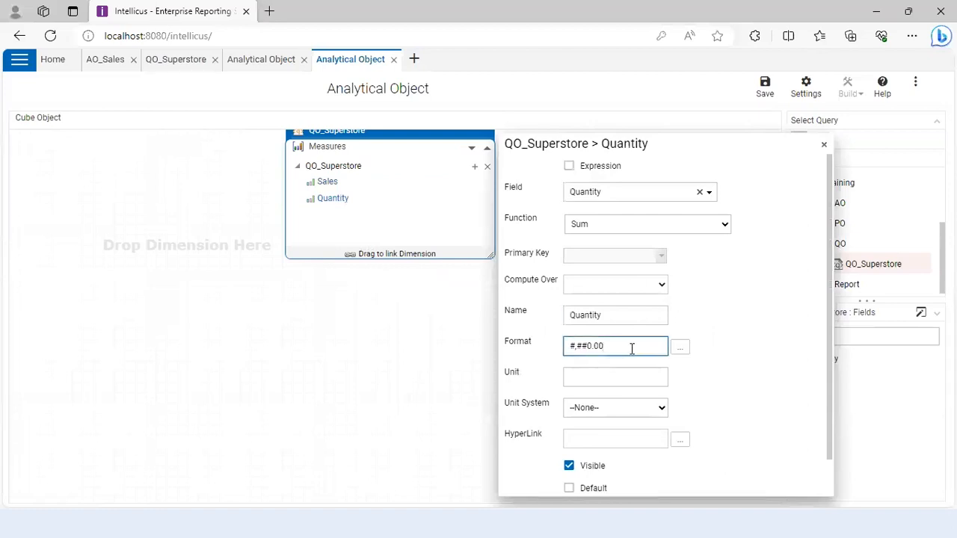
pyautogui.press('BackSpace')
pyautogui.press('BackSpace')
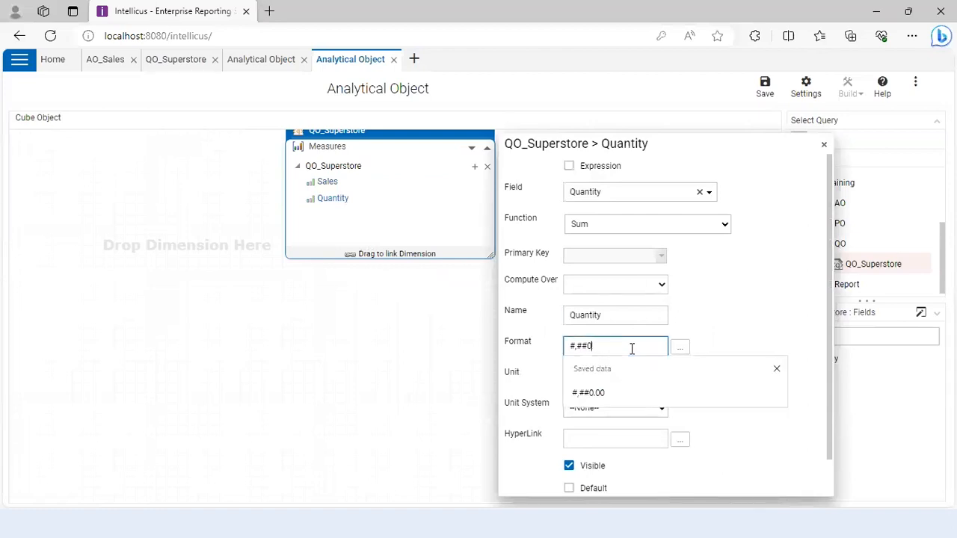
# - Change the Quantity measure's name to Qty
pyautogui.click(633, 314)
pyautogui.press('BackSpace')
pyautogui.press('BackSpace')
pyautogui.press('BackSpace')
pyautogui.press('BackSpace')
pyautogui.press('BackSpace')
pyautogui.press('BackSpace')
pyautogui.press('BackSpace')
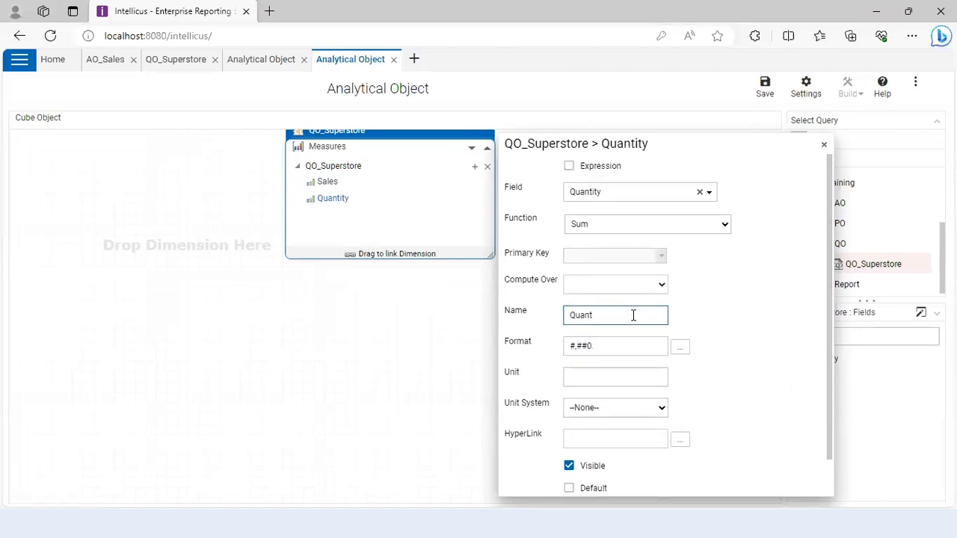
pyautogui.write('ty')
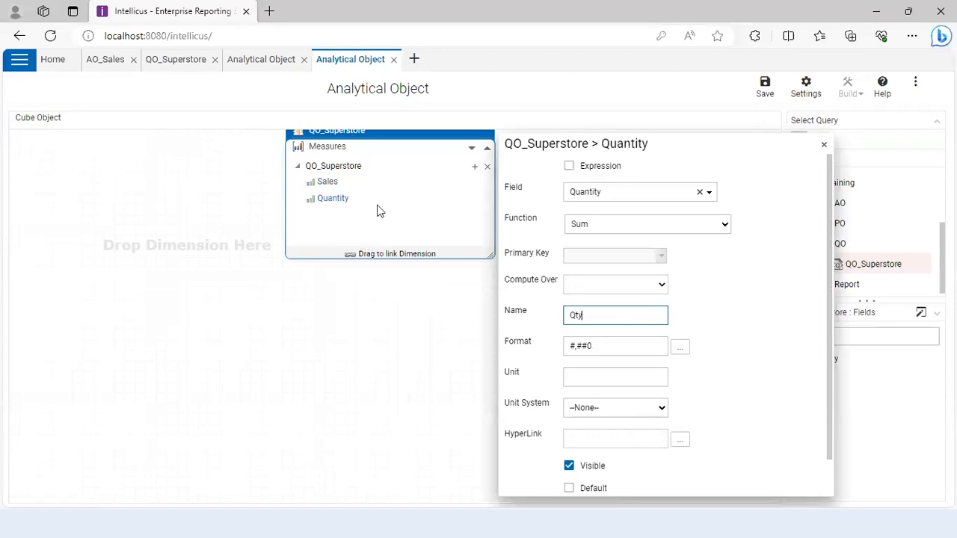
# - Set the Sales measure's unit system to INTERNATIONAL
pyautogui.click(330, 184)
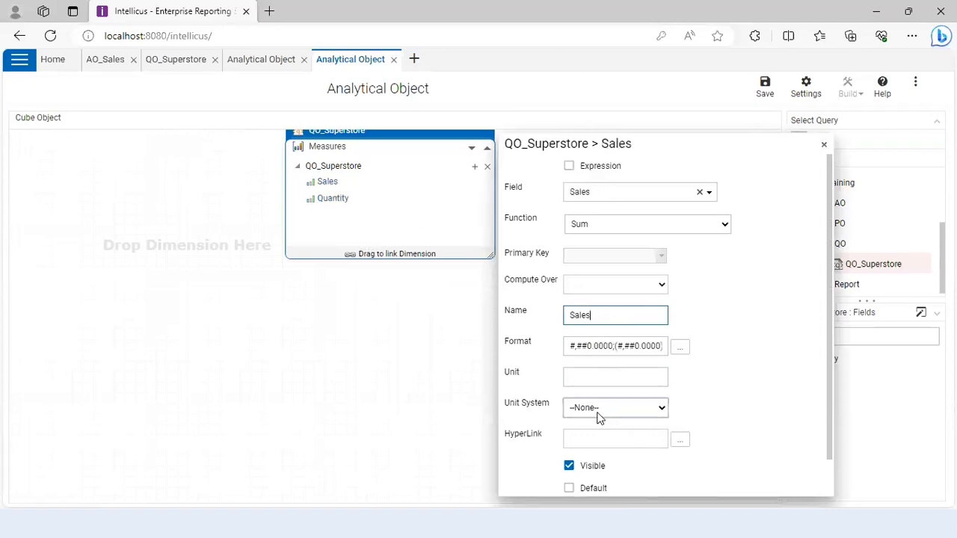
pyautogui.click(662, 410)
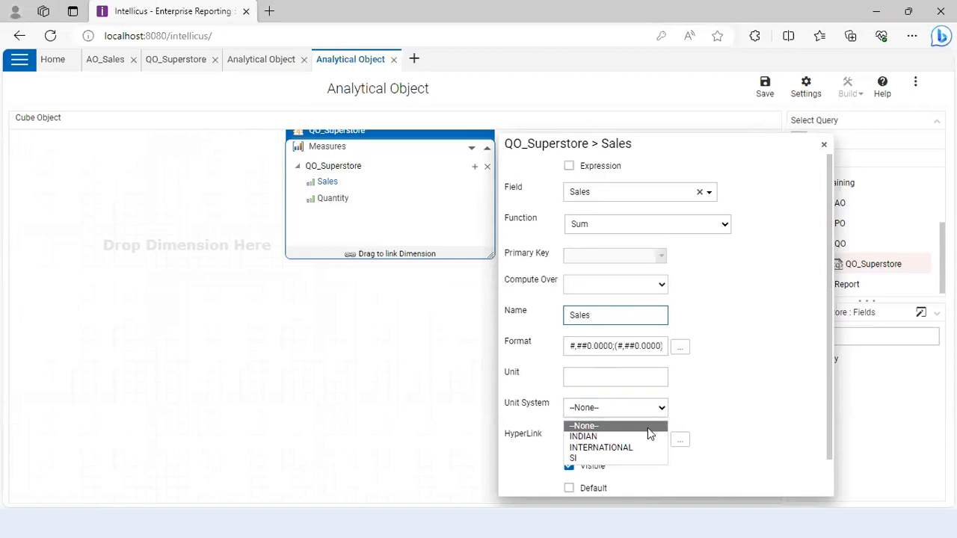
pyautogui.click(637, 448)
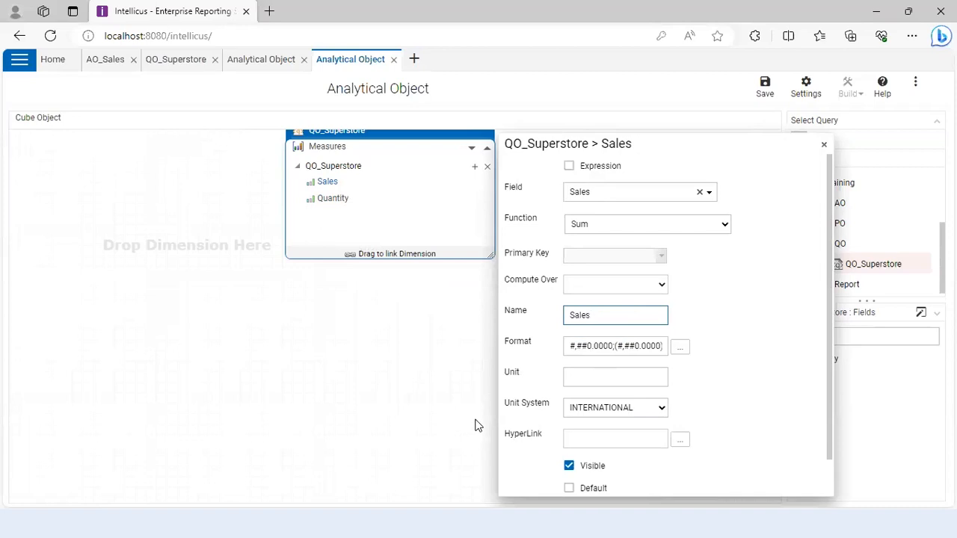
# - Review the Quantity measure's properties, close them and filter the QO_Superstore fields for "prof"
pyautogui.click(335, 199)
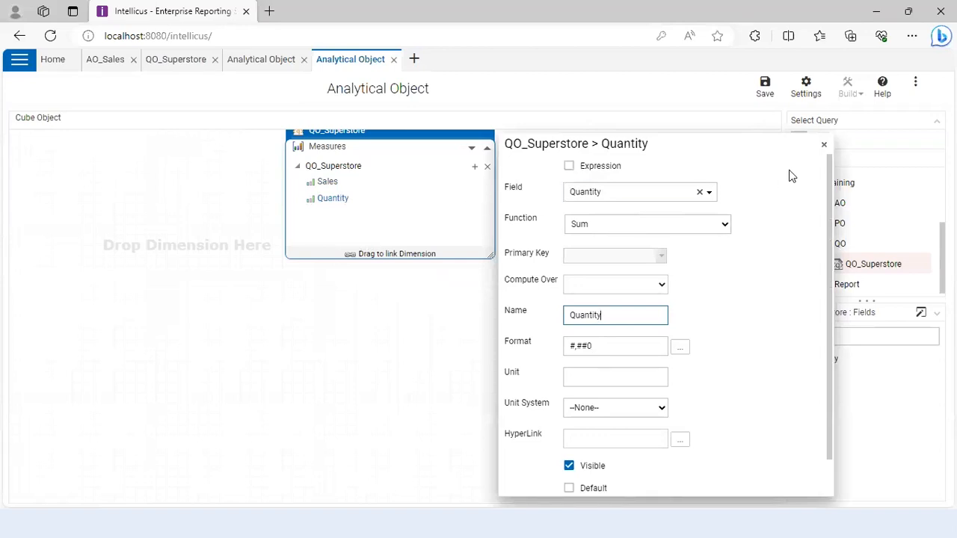
pyautogui.click(823, 146)
pyautogui.moveTo(844, 337); pyautogui.dragTo(771, 331)
pyautogui.write('prof')
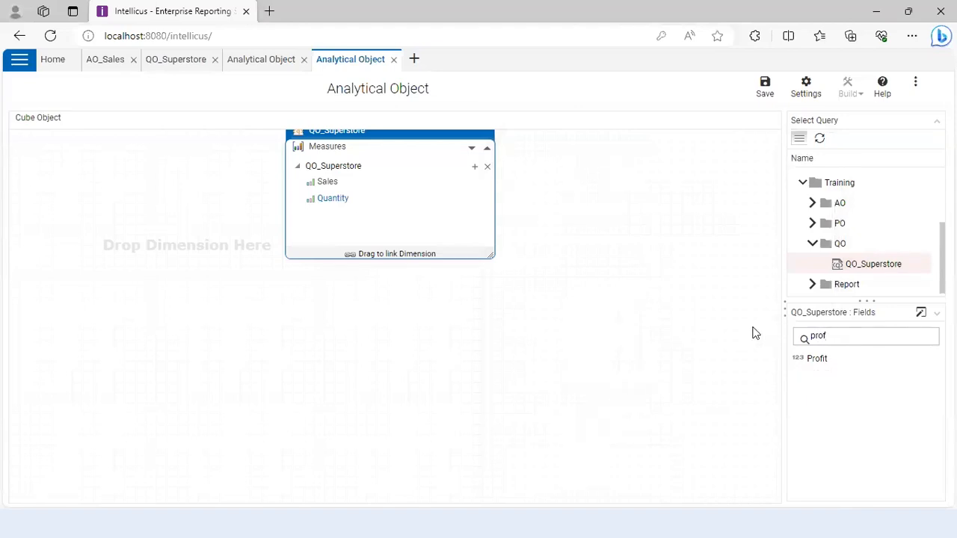
# - Add a new measure below Quantity based on the Profit field and set its unit system to INTERNATIONAL
pyautogui.moveTo(357, 199)
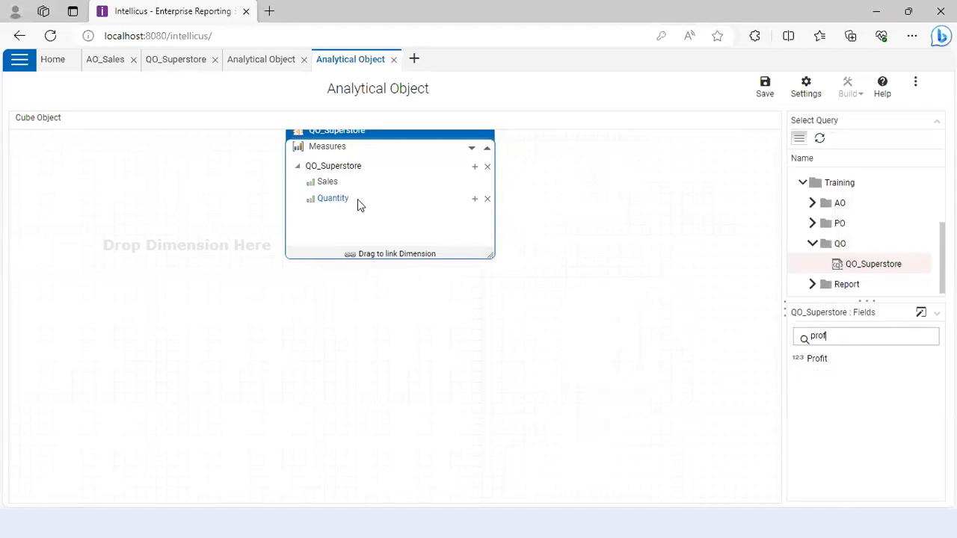
pyautogui.click(474, 200)
pyautogui.click(323, 217)
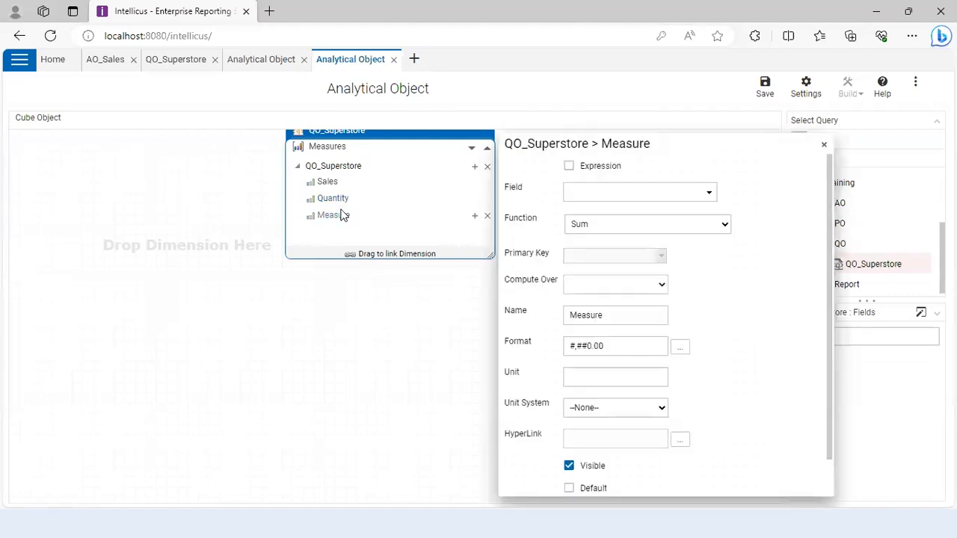
pyautogui.click(707, 193)
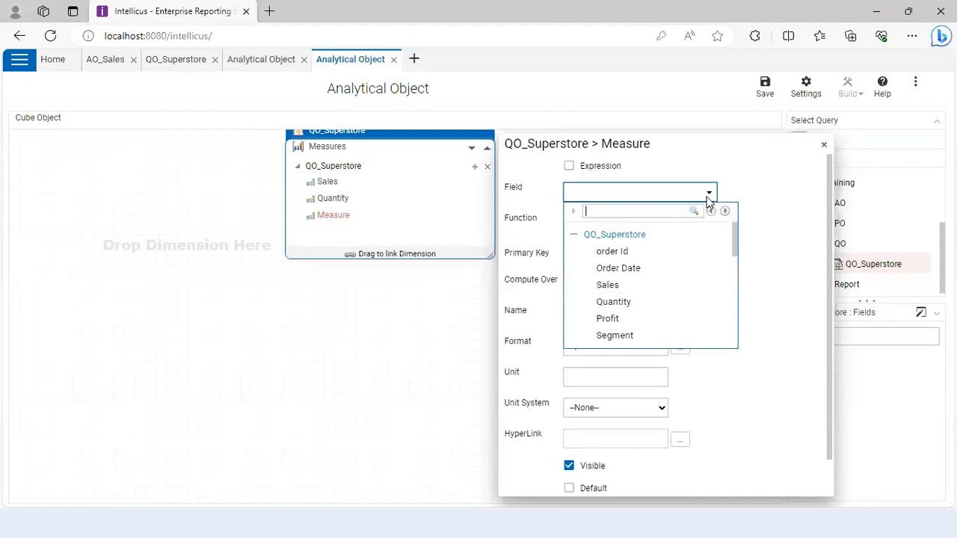
pyautogui.write('Frofit')
pyautogui.click(607, 319)
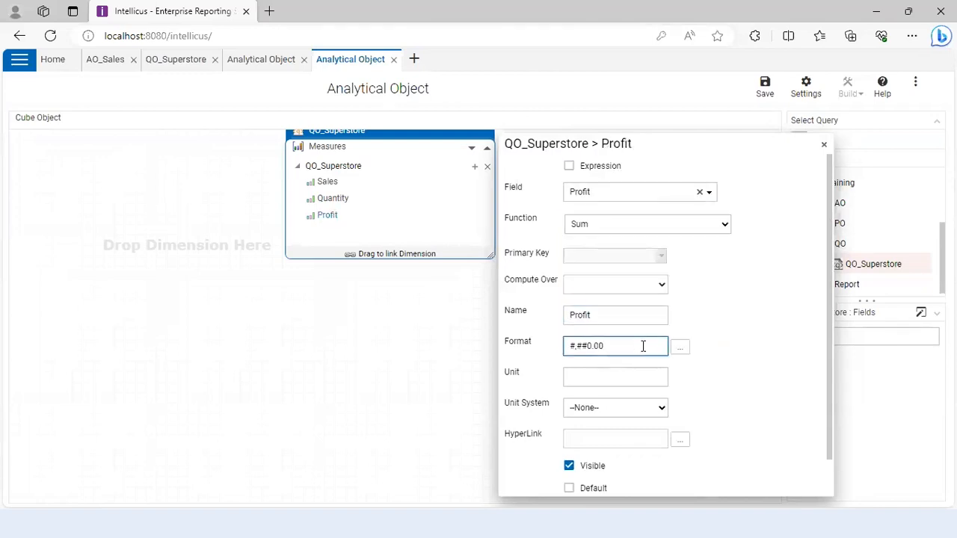
pyautogui.click(647, 407)
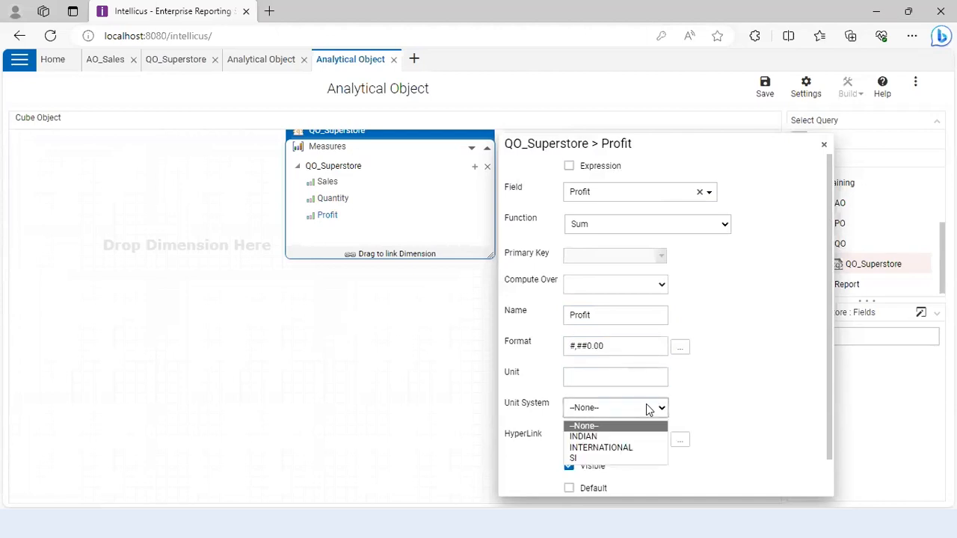
pyautogui.click(646, 447)
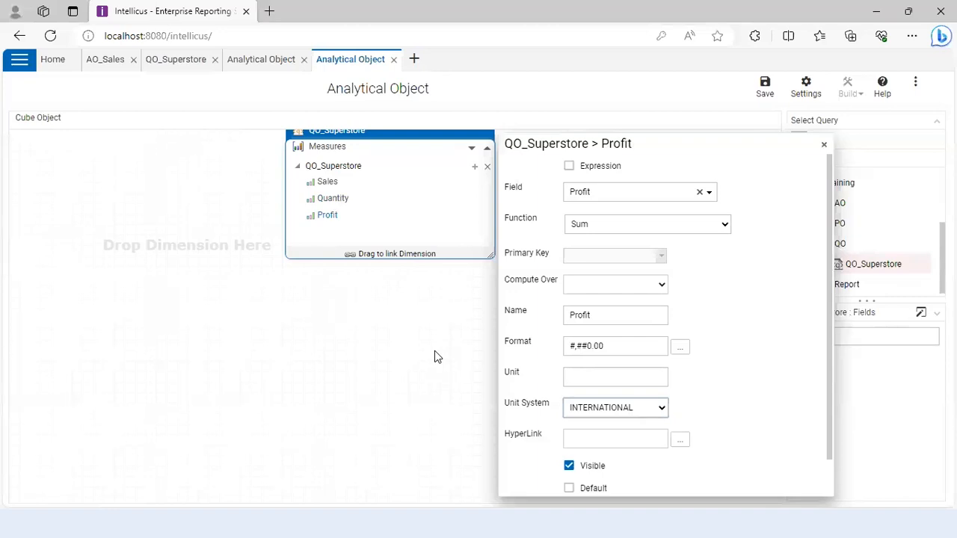
# - Make Sales the default measure and close its properties
pyautogui.click(326, 184)
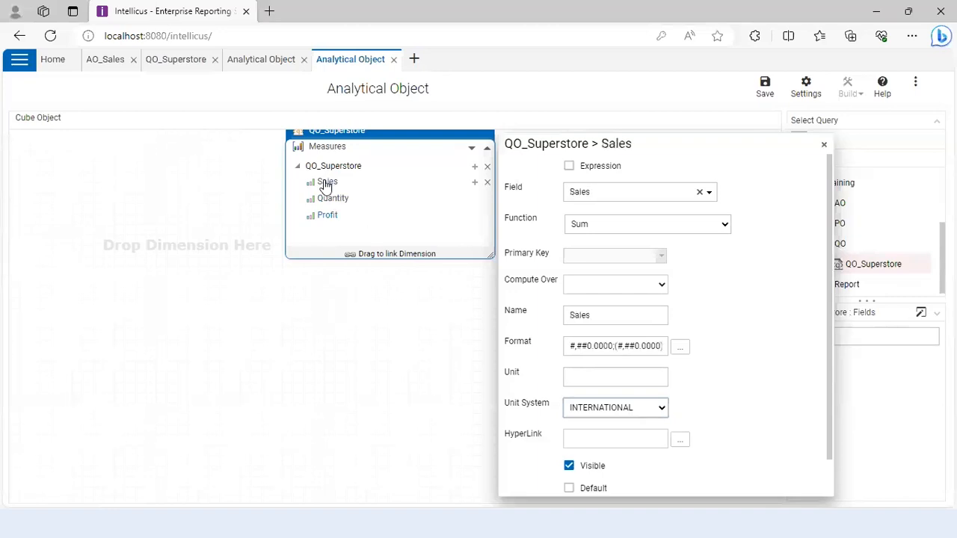
pyautogui.click(568, 488)
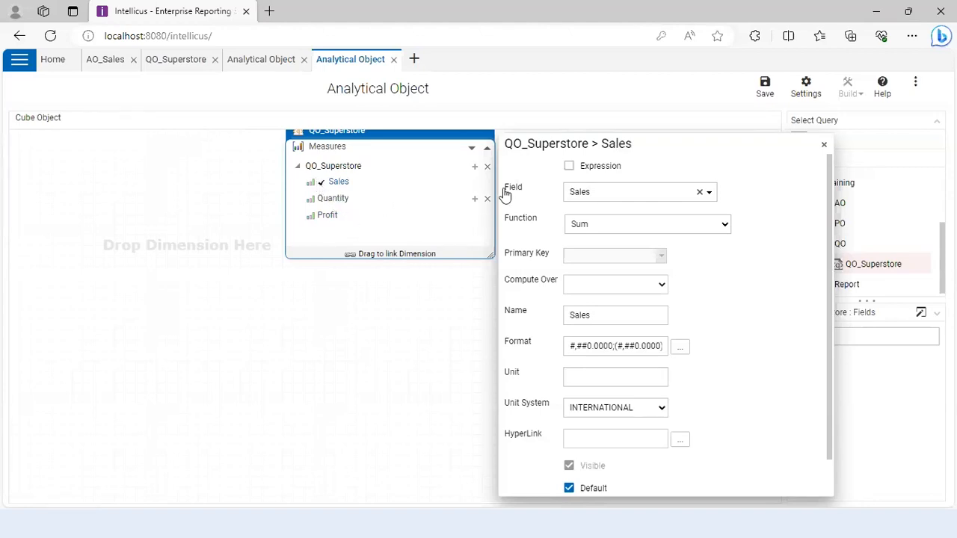
pyautogui.click(823, 145)
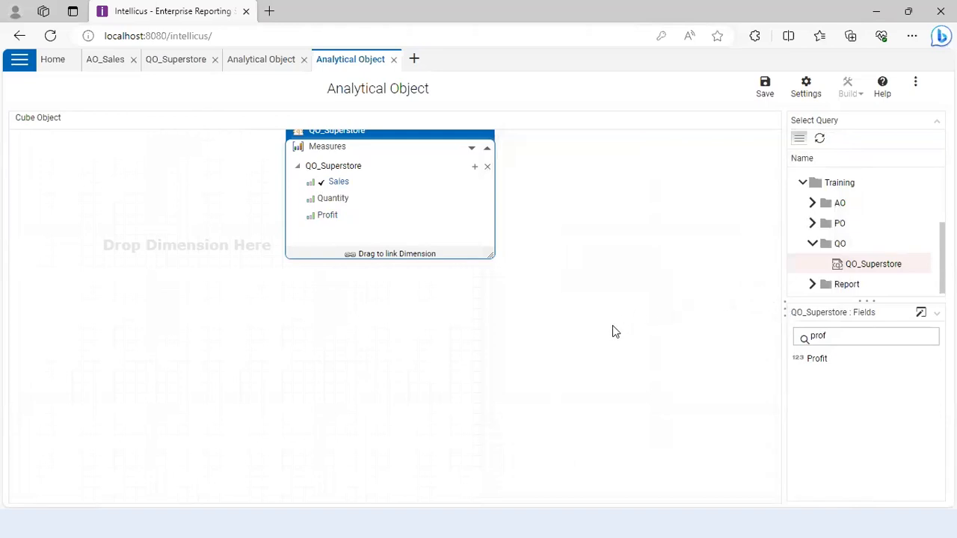
# - Configure incremental builds of the measures to skip processed records, using Order Date as the increment identifier
pyautogui.click(316, 146)
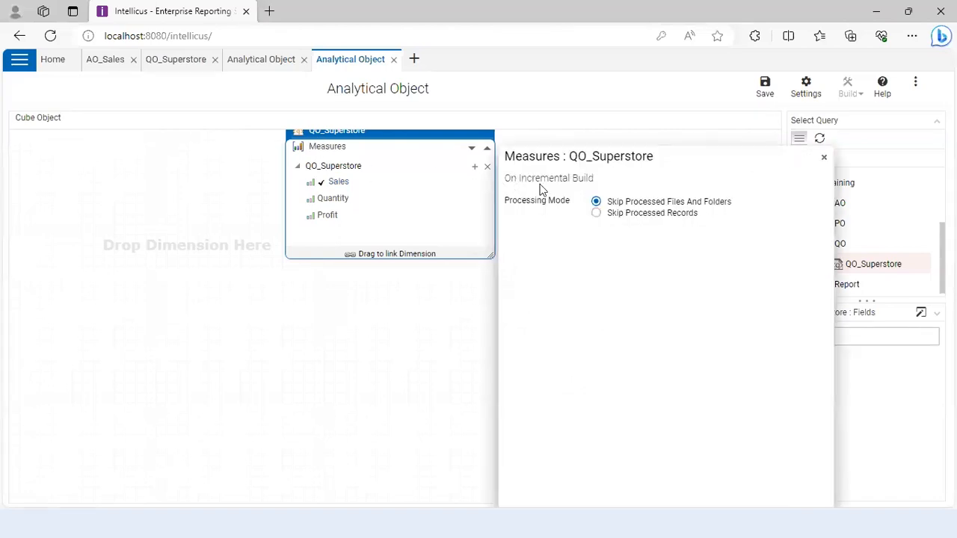
pyautogui.click(596, 213)
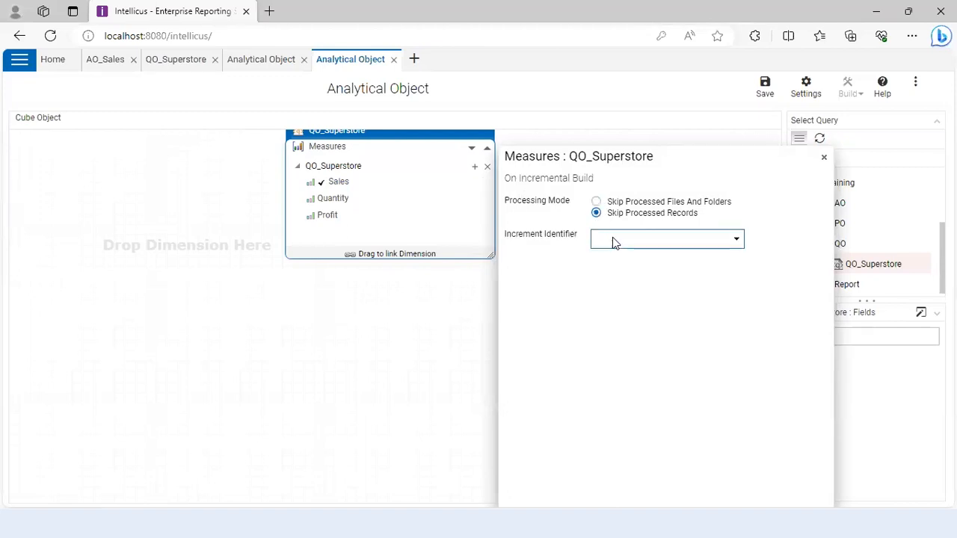
pyautogui.click(737, 241)
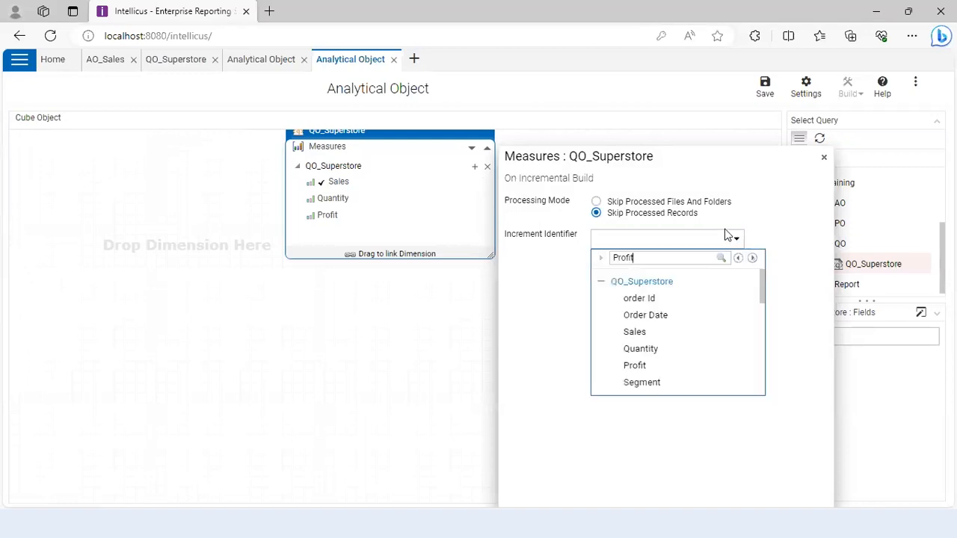
pyautogui.click(647, 317)
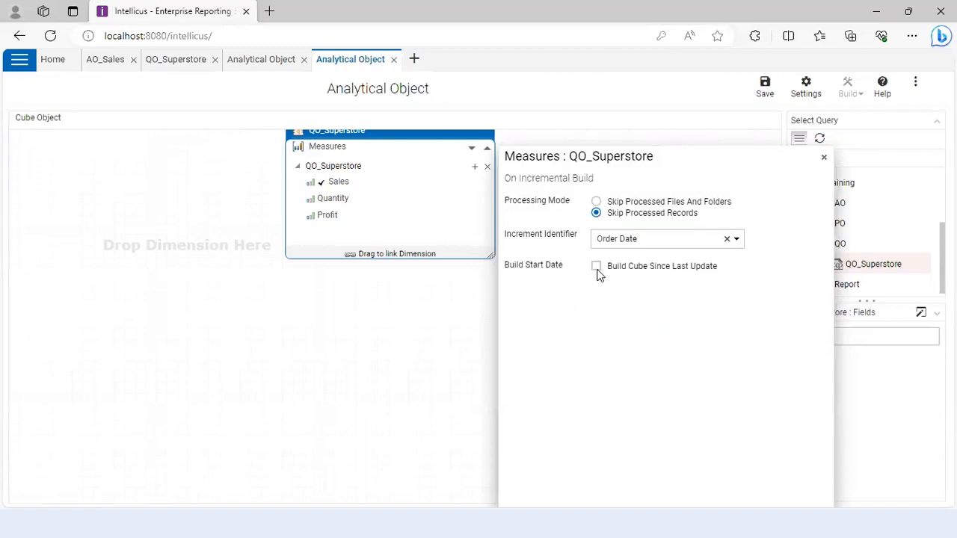
pyautogui.click(825, 161)
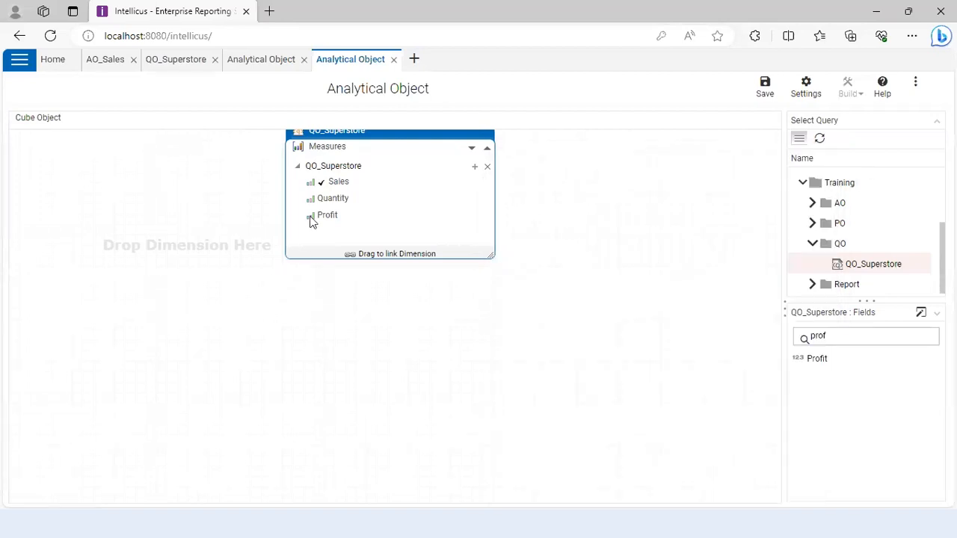
# - Examine the QO_Superstore measure group's properties and the query's field list
pyautogui.click(343, 169)
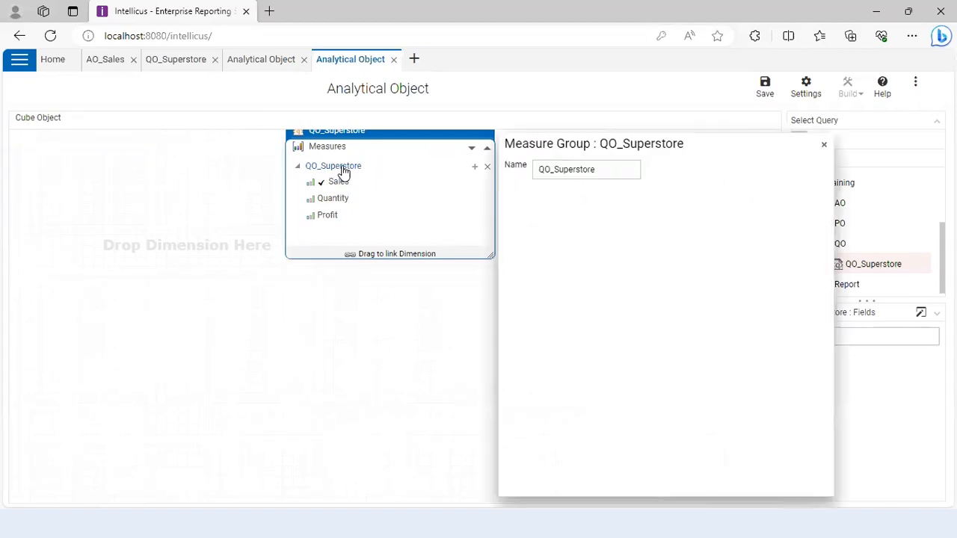
pyautogui.click(348, 133)
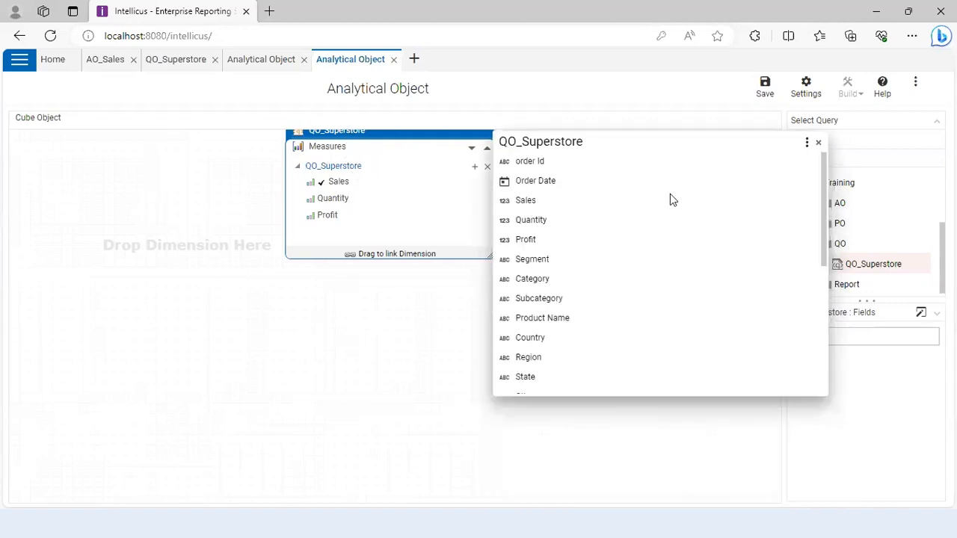
pyautogui.click(818, 142)
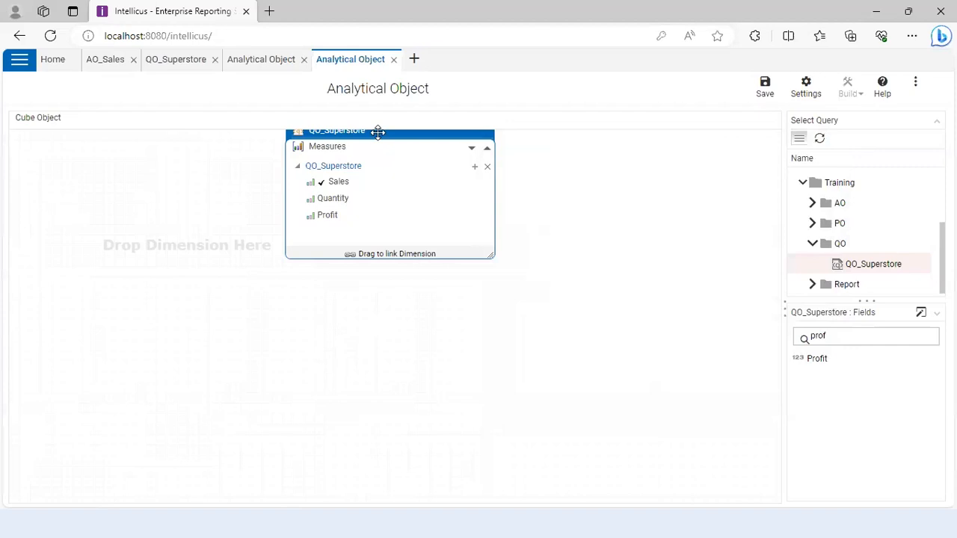
# - Move the QO_Superstore cube box slightly lower on the canvas and open its field list
pyautogui.moveTo(378, 132); pyautogui.dragTo(382, 160)
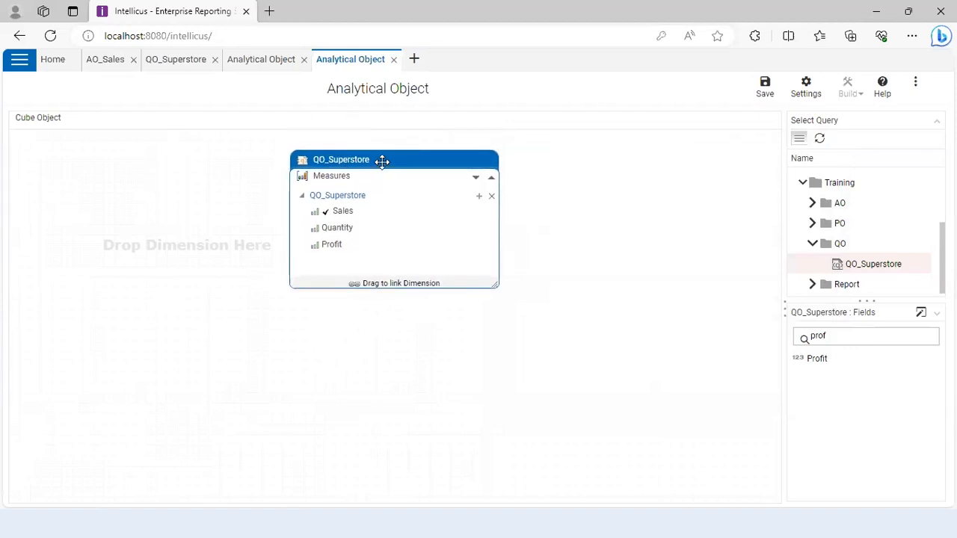
pyautogui.click(382, 162)
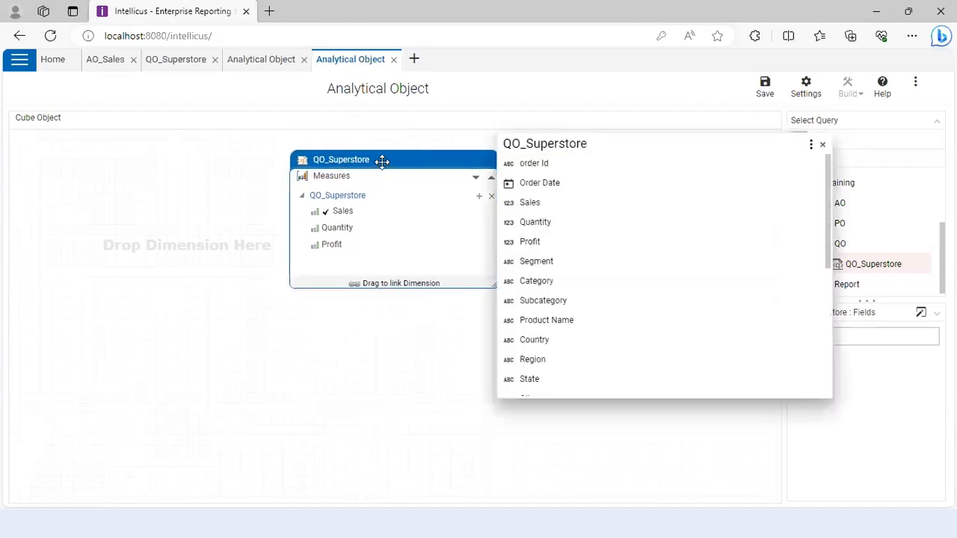
# - Open the QO_Superstore query object for editing from its field list and close it without changes
pyautogui.click(811, 146)
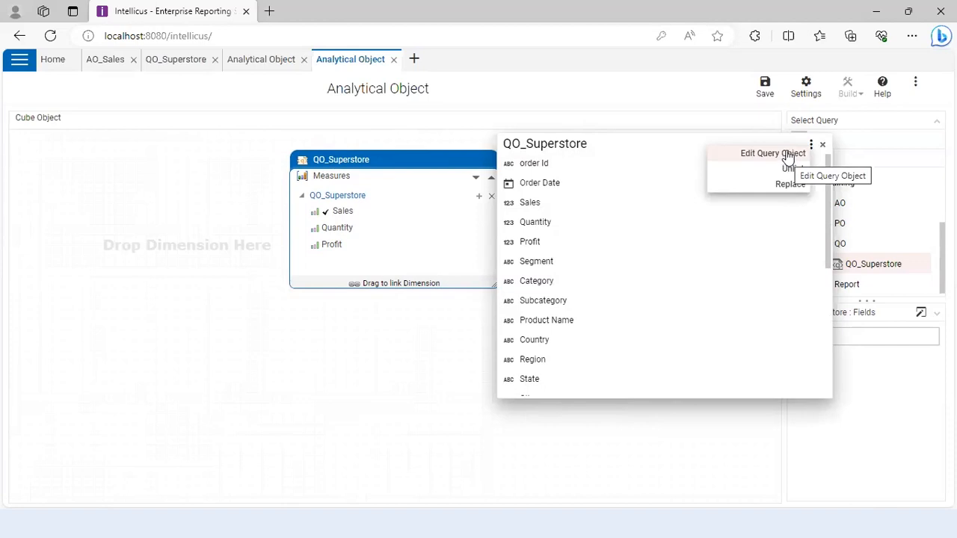
pyautogui.click(788, 155)
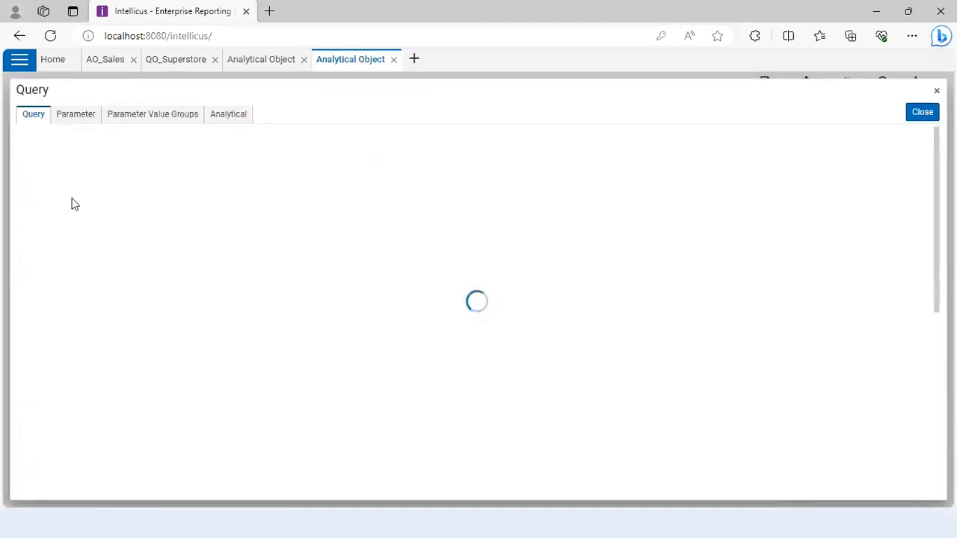
pyautogui.click(927, 113)
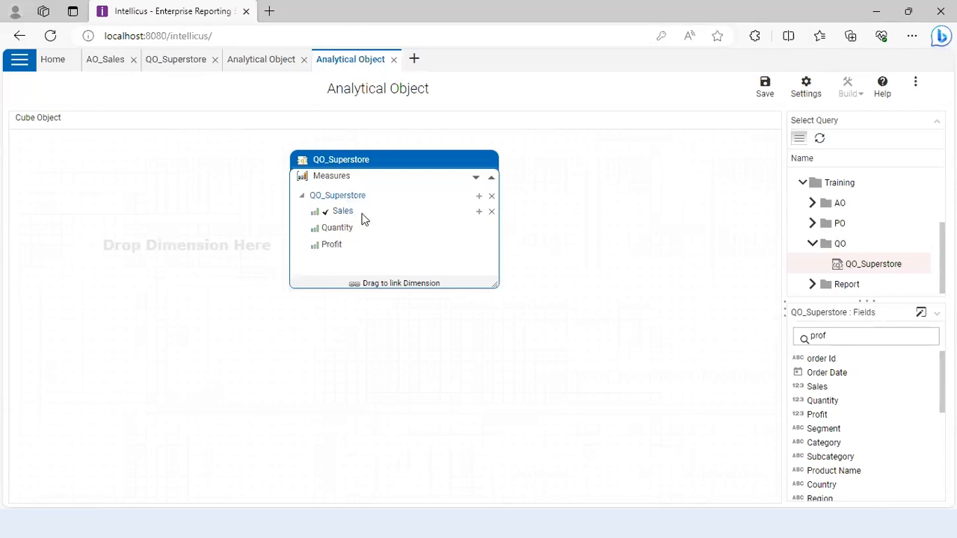
# - Create a dimension from the Segment field beside the measures box and remove its blank fact and dimension key mapping
pyautogui.click(837, 337)
pyautogui.moveTo(837, 337); pyautogui.dragTo(797, 351)
pyautogui.write('seg')
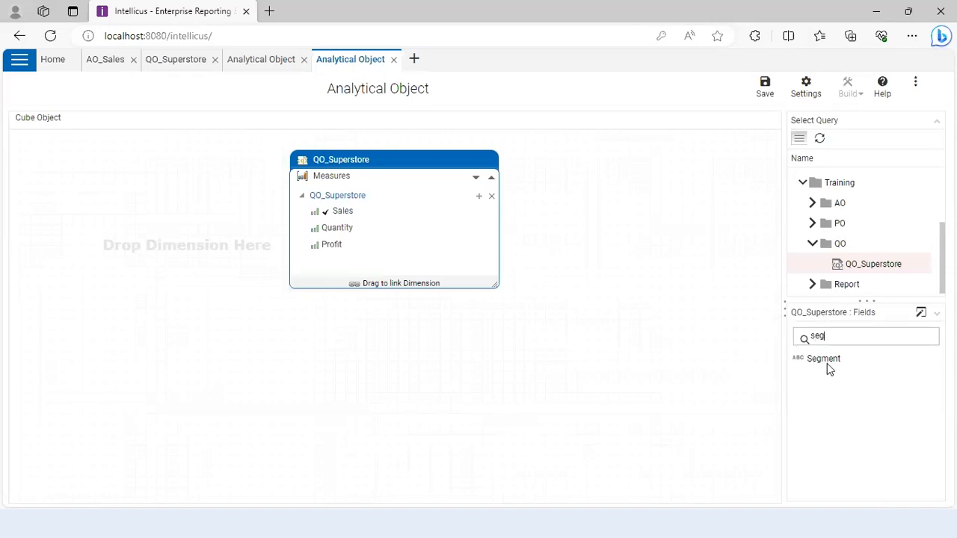
pyautogui.moveTo(830, 362); pyautogui.dragTo(65, 159)
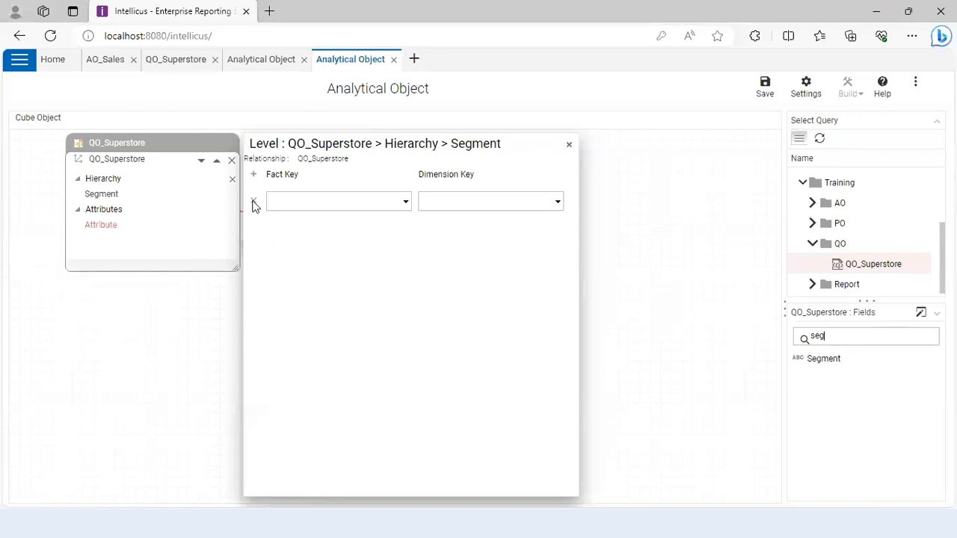
pyautogui.click(568, 144)
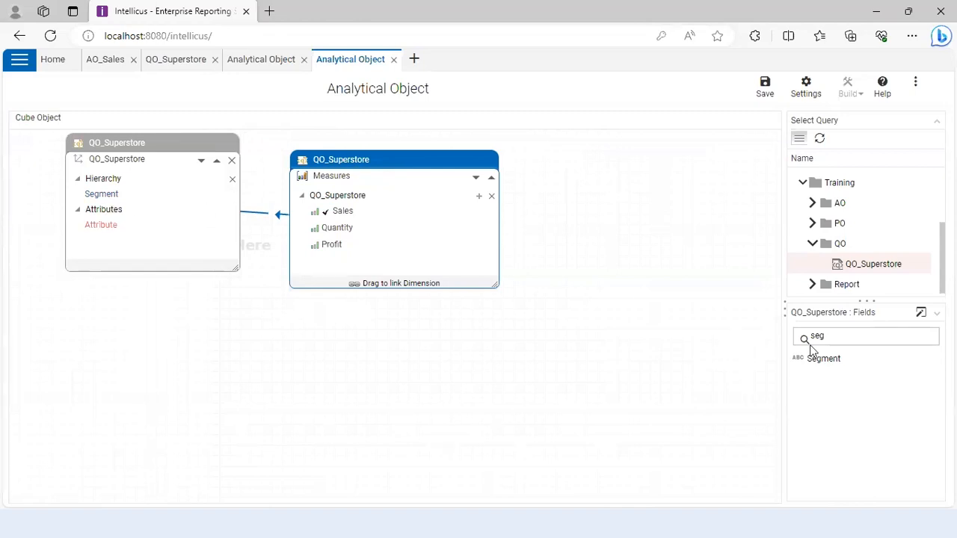
# - Find the Category field and add it as a hierarchy level beneath Segment
pyautogui.press('BackSpace')
pyautogui.press('BackSpace')
pyautogui.press('BackSpace')
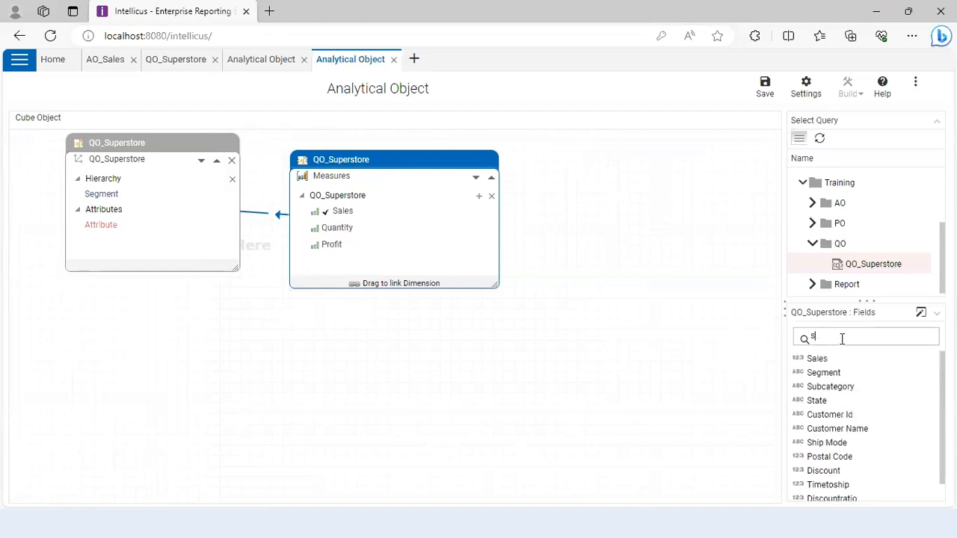
pyautogui.write('cat')
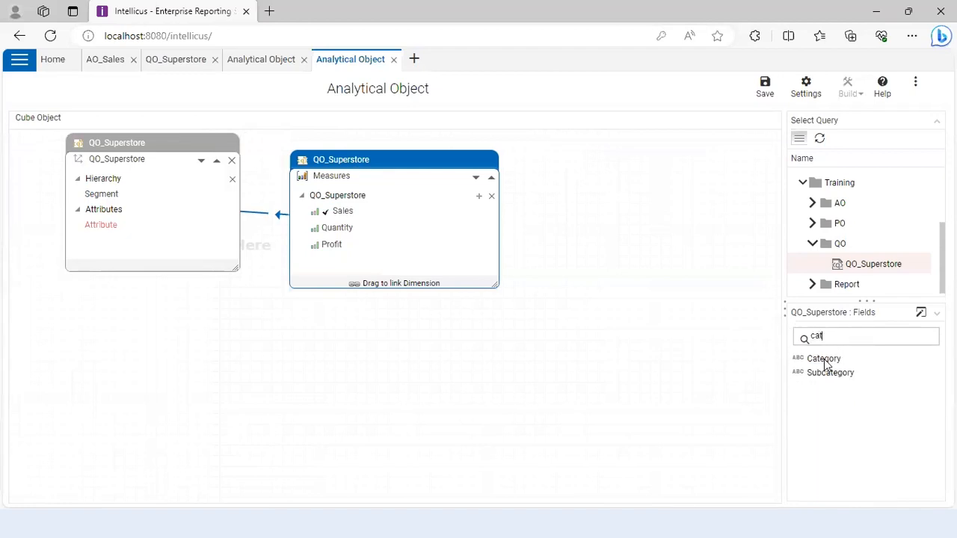
pyautogui.moveTo(825, 364); pyautogui.dragTo(104, 198)
# - Find the Subcategory field and add it as a hierarchy level beneath Category
pyautogui.click(825, 335)
pyautogui.hotkey('ctrl', 'a')
pyautogui.write('sub')
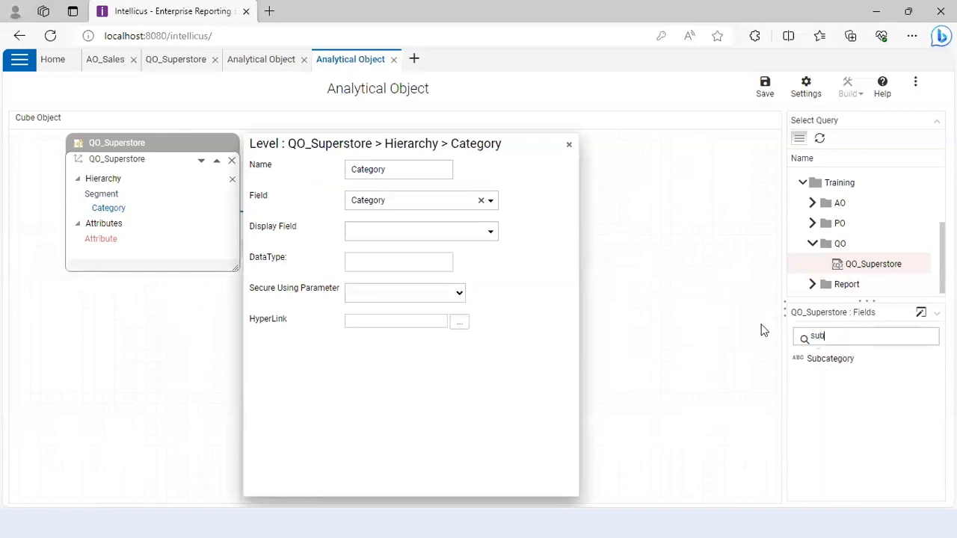
pyautogui.moveTo(820, 360); pyautogui.dragTo(101, 209)
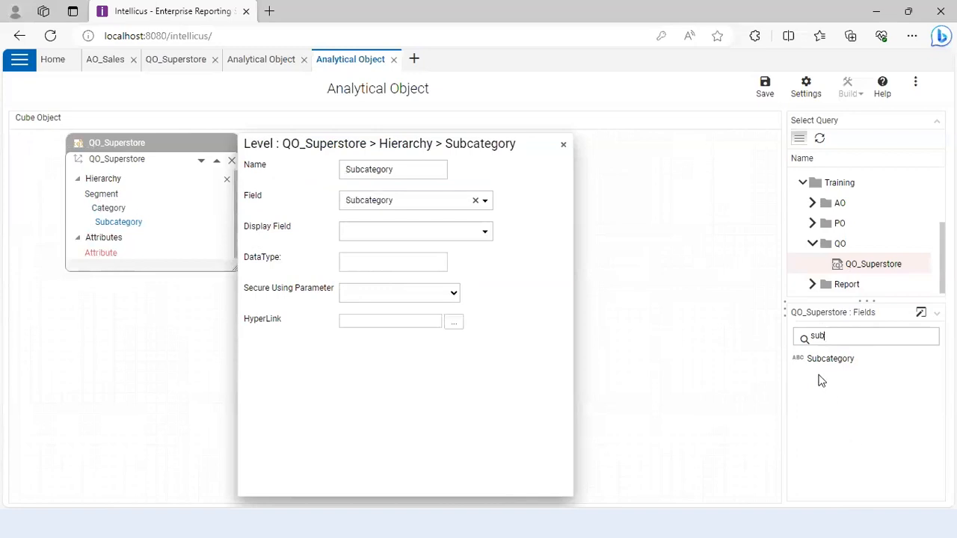
# - Add the Product Name field as a hierarchy level beneath Subcategory and close the level's properties
pyautogui.hotkey('ctrl', 'a')
pyautogui.write('name')
pyautogui.moveTo(841, 359); pyautogui.dragTo(123, 226)
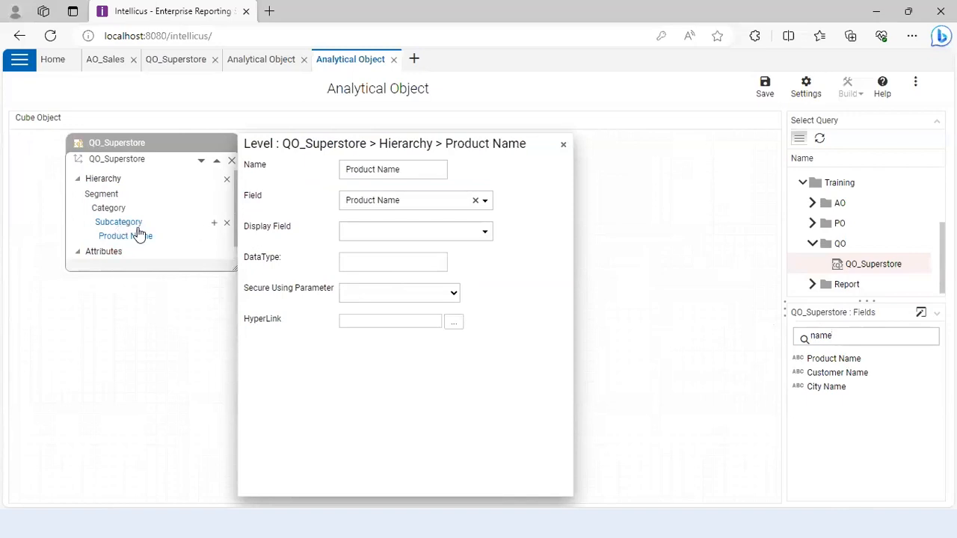
pyautogui.click(563, 145)
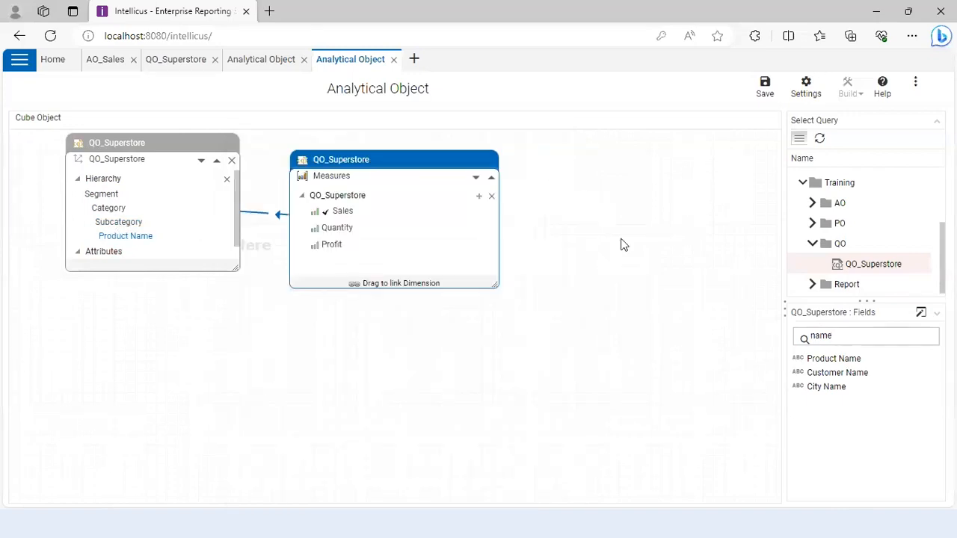
# - Rename the dimension containing the Segment hierarchy as Product Details
pyautogui.click(113, 159)
pyautogui.click(396, 165)
pyautogui.doubleClick(395, 165)
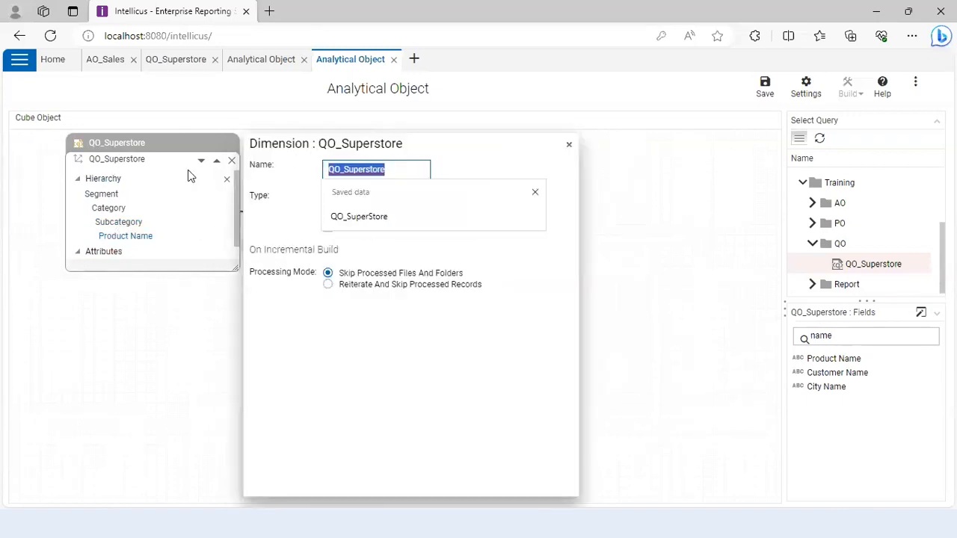
pyautogui.write('Product')
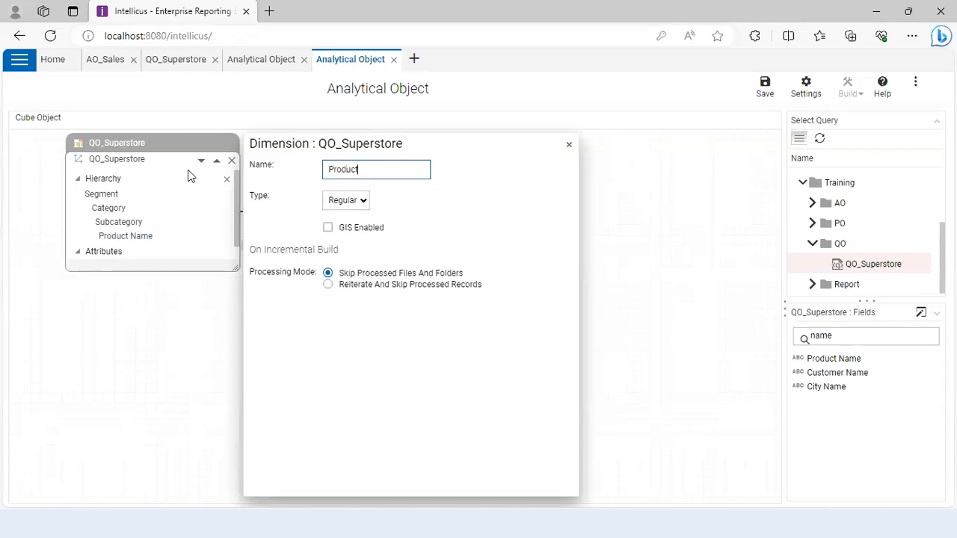
pyautogui.write(' Details')
pyautogui.press('Return')
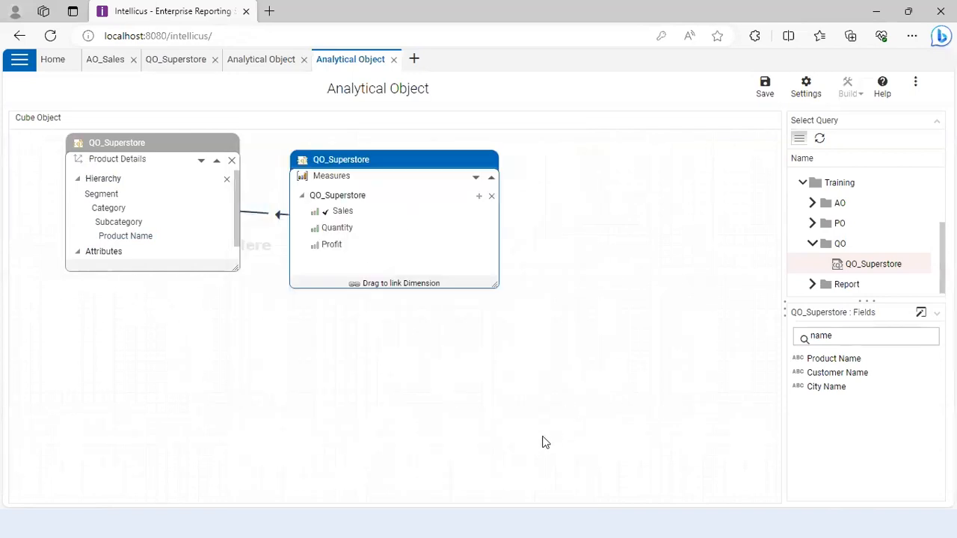
# - Create a second dimension from the Country field below Product Details and remove its blank fact and dimension key mapping
pyautogui.moveTo(852, 333); pyautogui.dragTo(711, 336)
pyautogui.write('qount')
pyautogui.moveTo(822, 360); pyautogui.dragTo(130, 318)
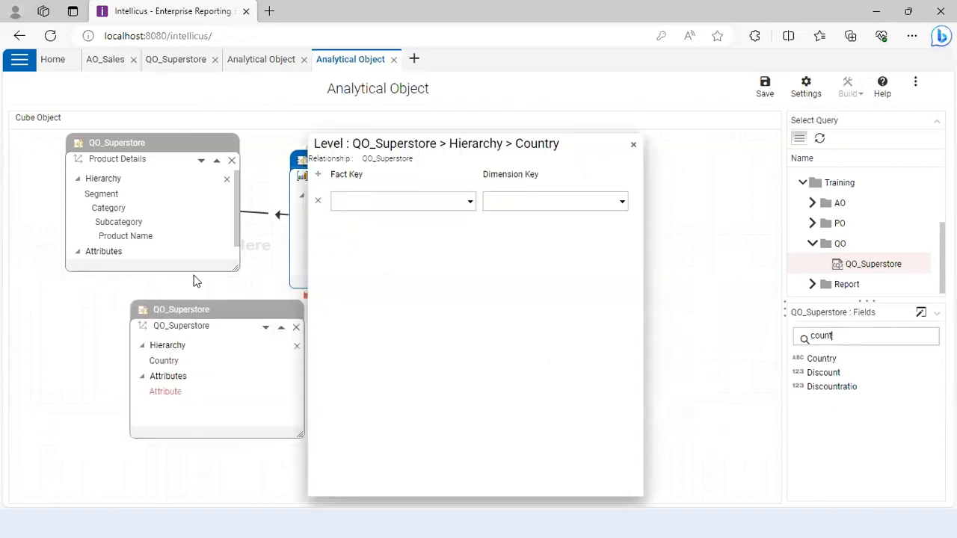
pyautogui.click(315, 202)
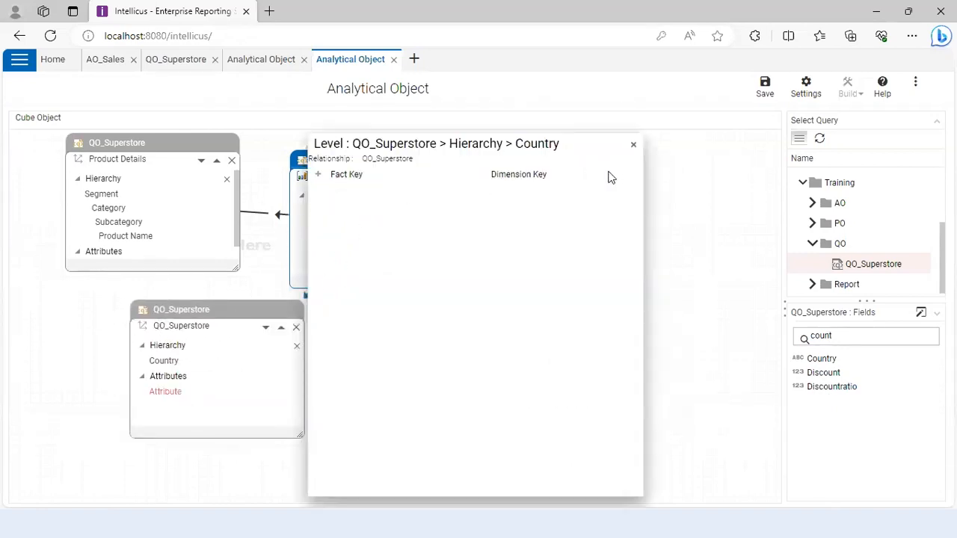
pyautogui.click(633, 146)
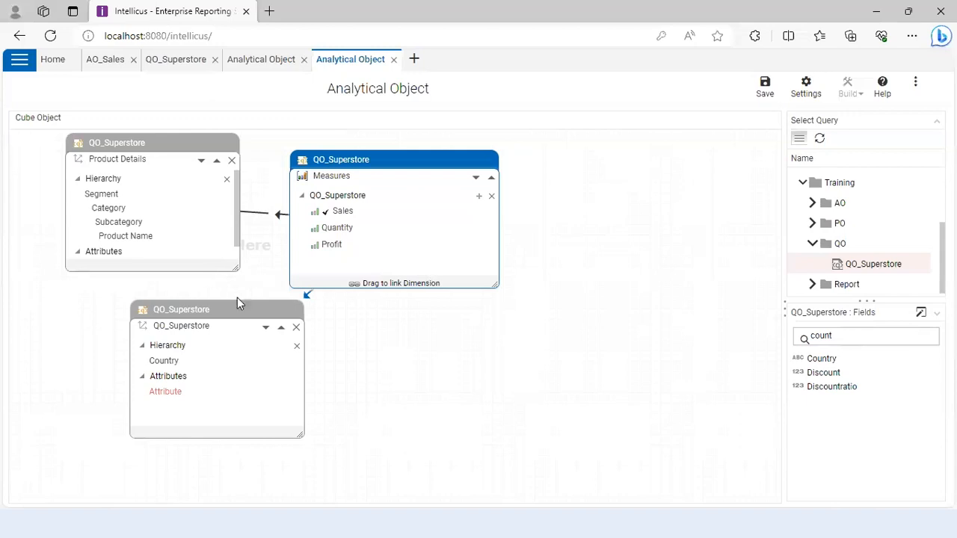
# - Shift the Country dimension box under Product Details and rename the dimension as Location
pyautogui.moveTo(172, 309); pyautogui.dragTo(132, 317)
pyautogui.doubleClick(118, 325)
pyautogui.doubleClick(375, 169)
pyautogui.write('Location')
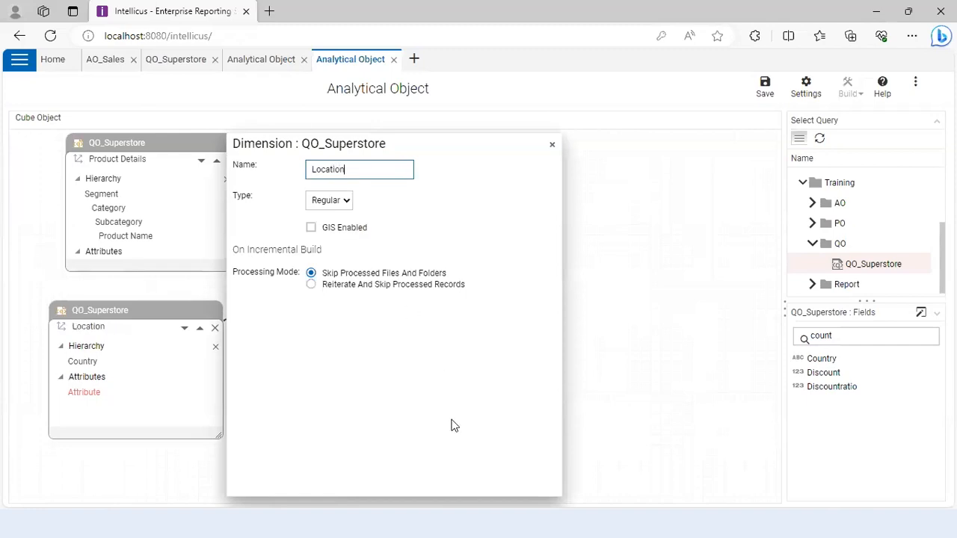
pyautogui.click(552, 144)
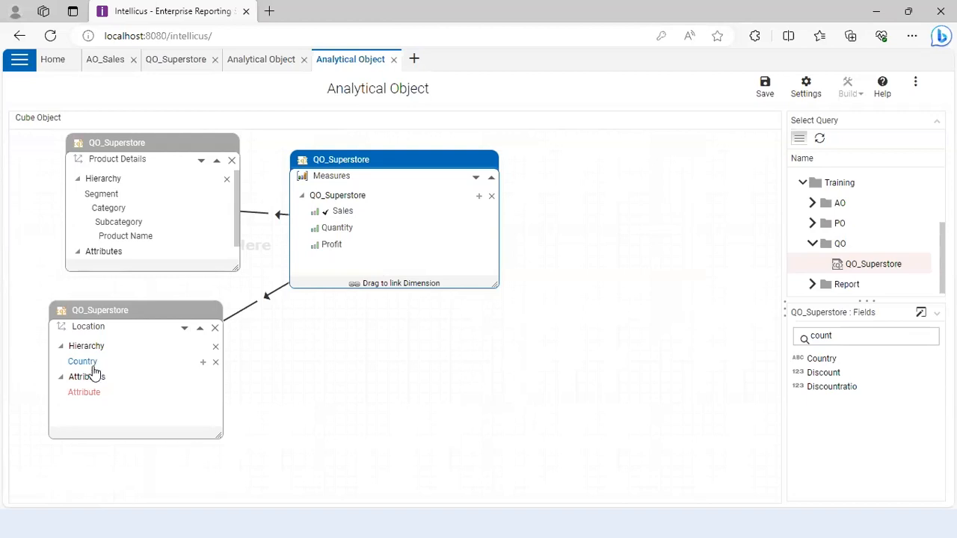
# - Enable GIS for the Location dimension and close its properties
pyautogui.click(86, 348)
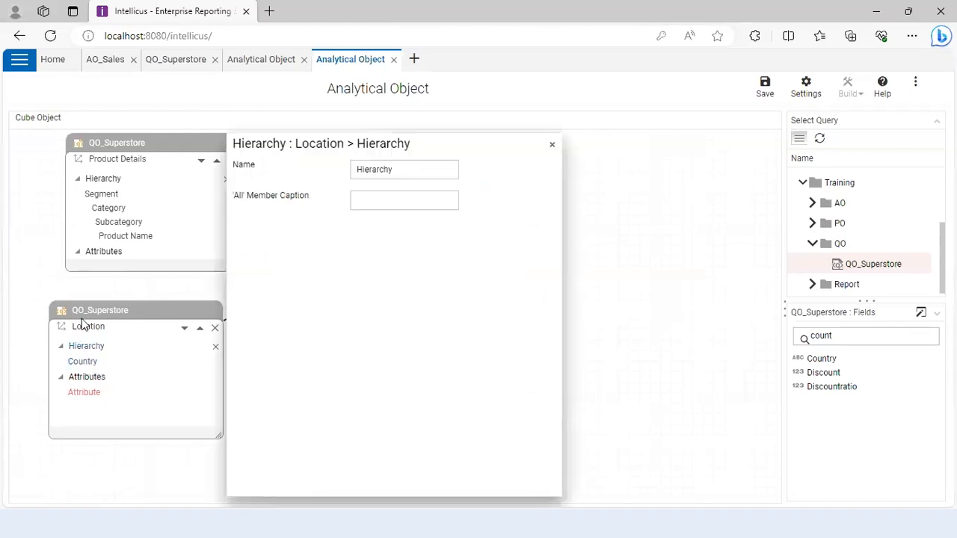
pyautogui.click(81, 327)
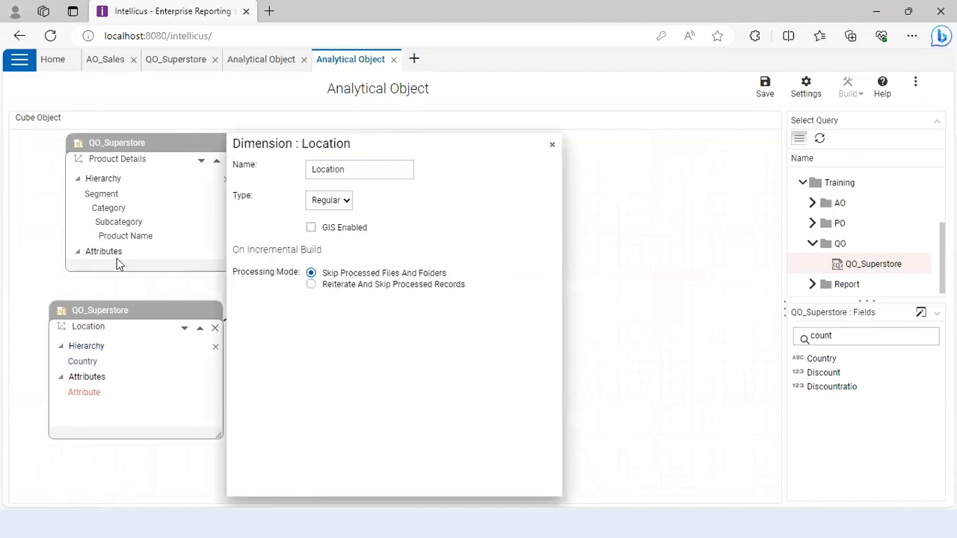
pyautogui.click(313, 234)
pyautogui.click(552, 147)
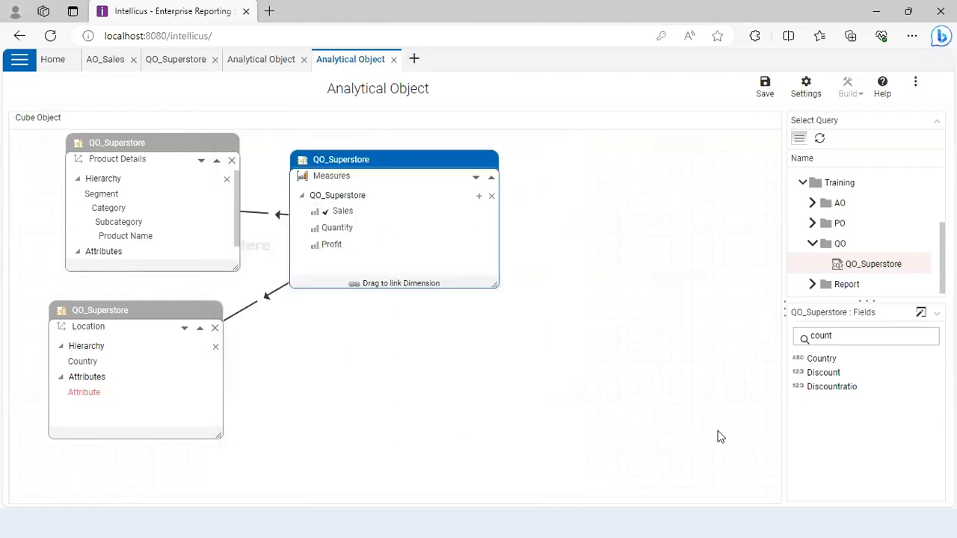
# - Add State beneath Country and City beneath State as levels of the Location hierarchy
pyautogui.moveTo(847, 343); pyautogui.dragTo(713, 333)
pyautogui.write('sta')
pyautogui.moveTo(820, 364); pyautogui.dragTo(98, 366)
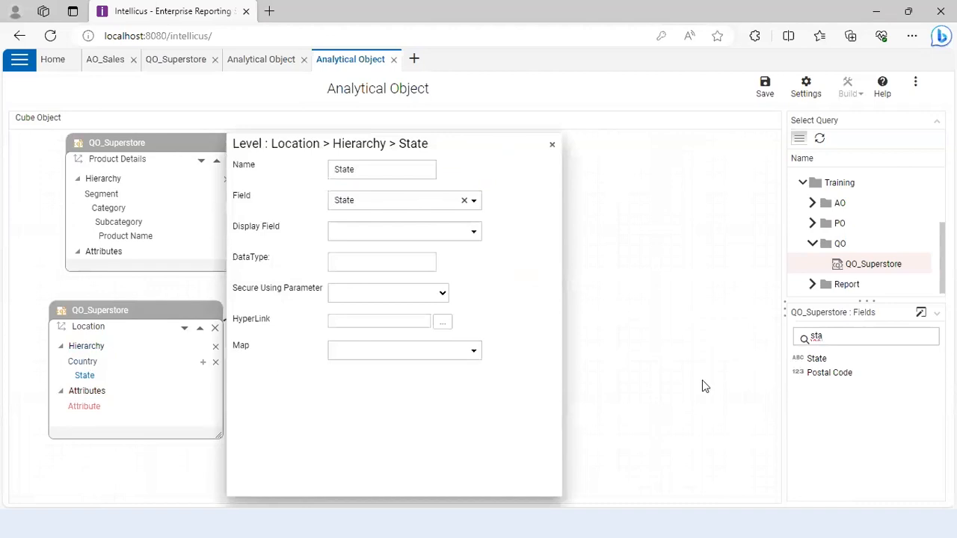
pyautogui.moveTo(833, 336); pyautogui.dragTo(720, 341)
pyautogui.write('city')
pyautogui.moveTo(813, 358); pyautogui.dragTo(91, 376)
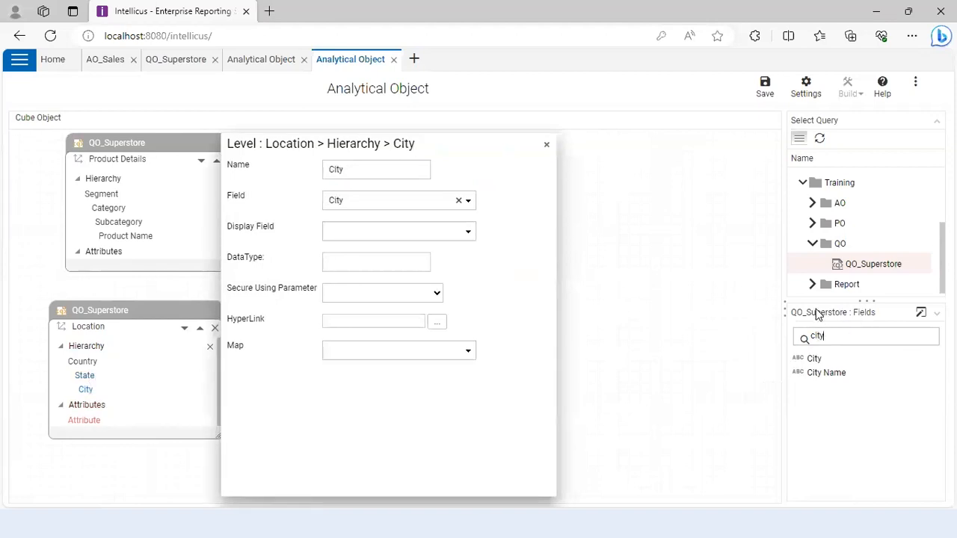
# - Add the Region field as a Location hierarchy level beneath City and close its properties
pyautogui.doubleClick(838, 336)
pyautogui.write('region')
pyautogui.moveTo(816, 358); pyautogui.dragTo(87, 384)
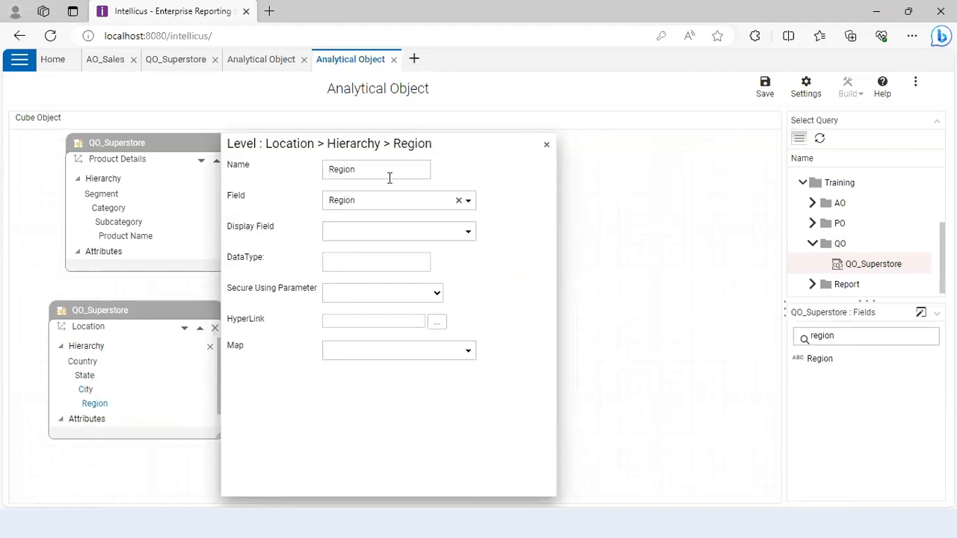
pyautogui.click(544, 146)
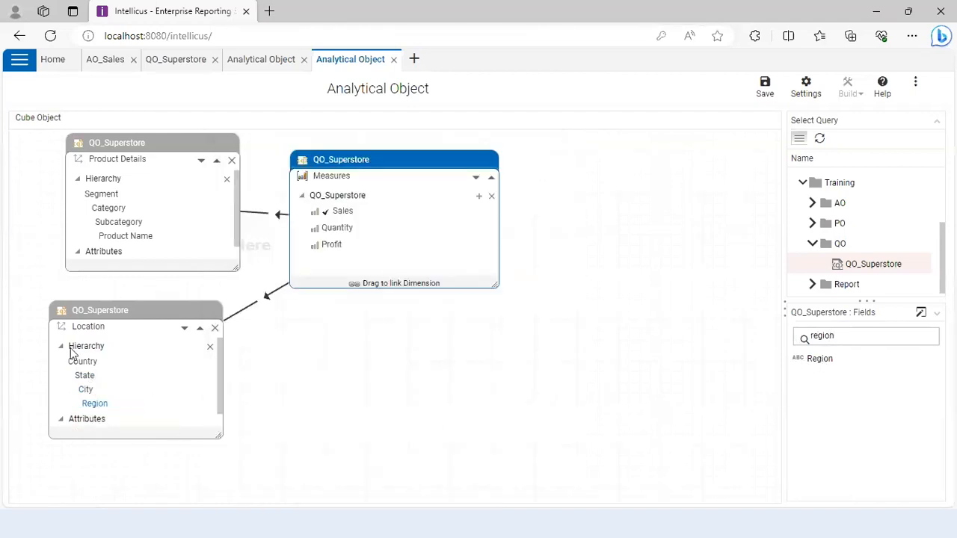
# - Move the Region level up two places in the Location hierarchy, directly beneath Country
pyautogui.click(95, 404)
pyautogui.click(199, 328)
pyautogui.click(198, 328)
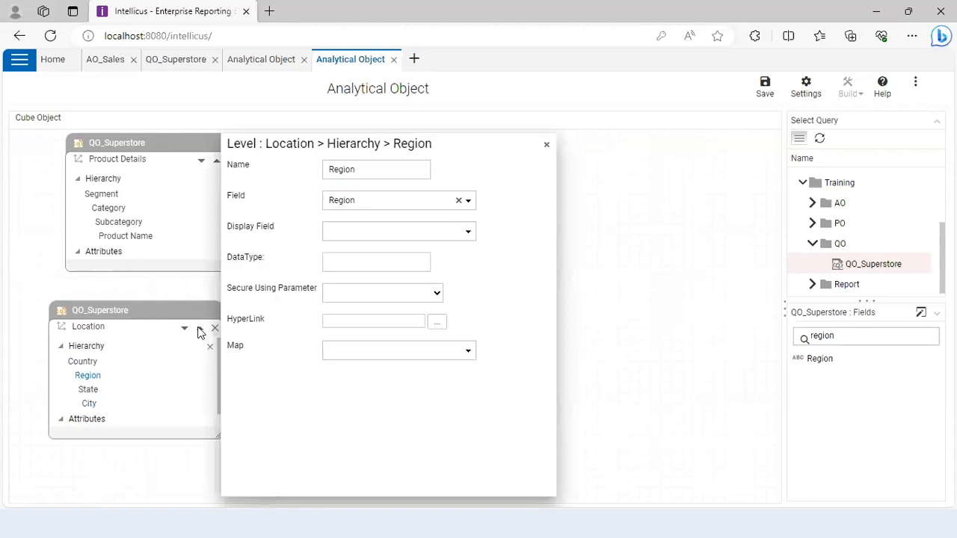
# - Move the Region level down two places and back up beneath Country, and close its properties
pyautogui.click(184, 328)
pyautogui.click(184, 328)
pyautogui.click(200, 328)
pyautogui.click(200, 328)
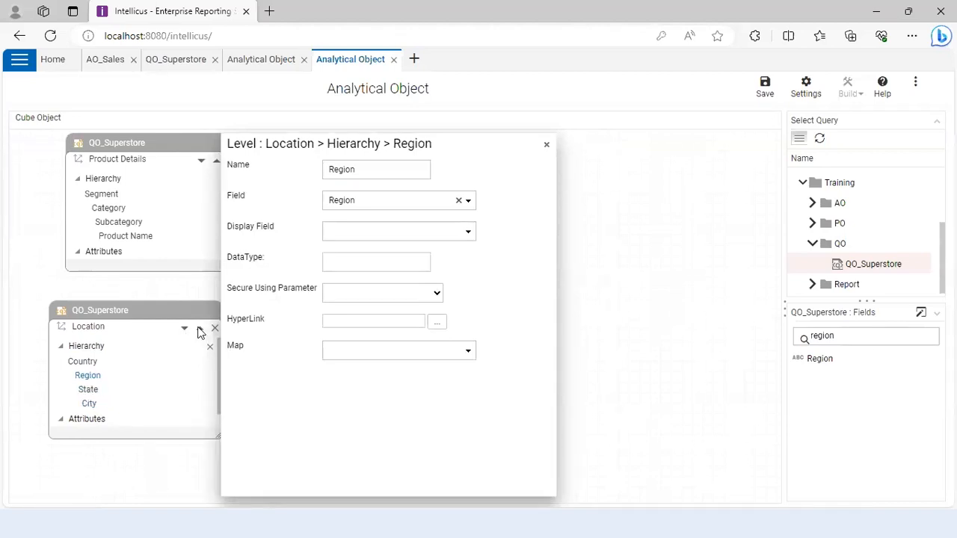
pyautogui.click(547, 145)
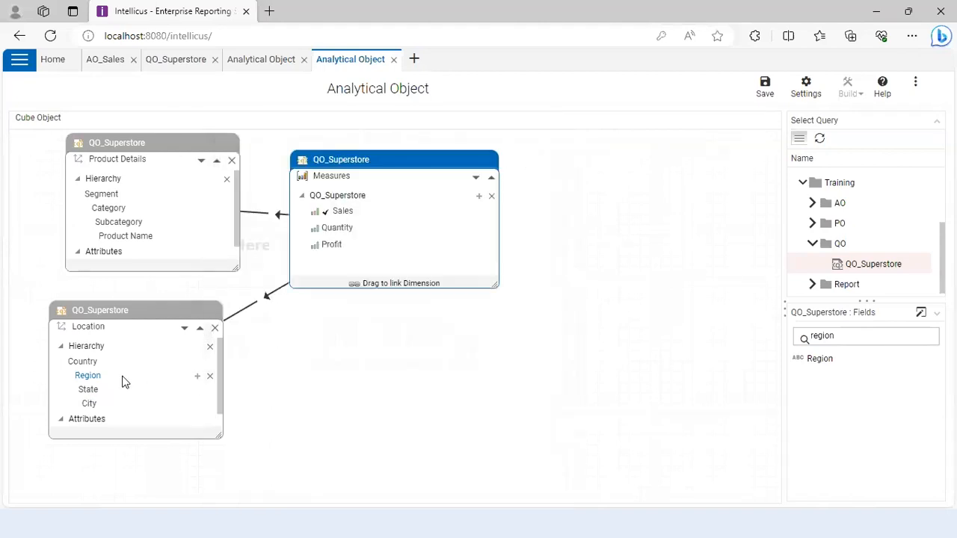
# - Assign the World Countries map to the Country level of the Location hierarchy
pyautogui.click(84, 362)
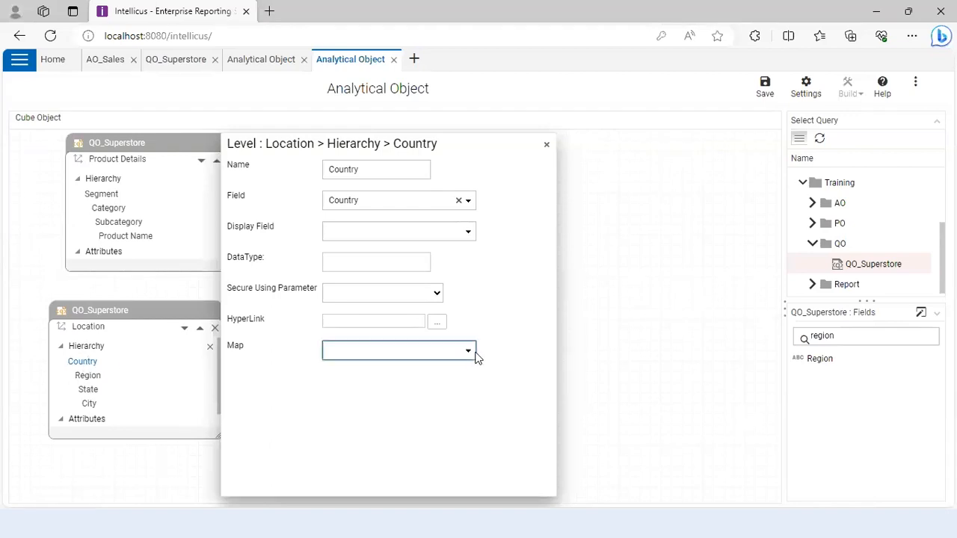
pyautogui.click(469, 351)
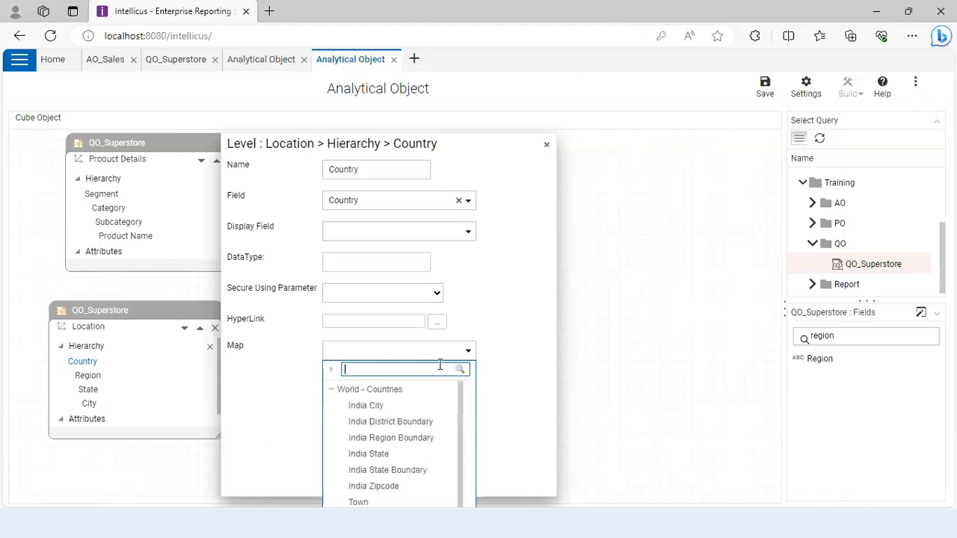
pyautogui.write('wor')
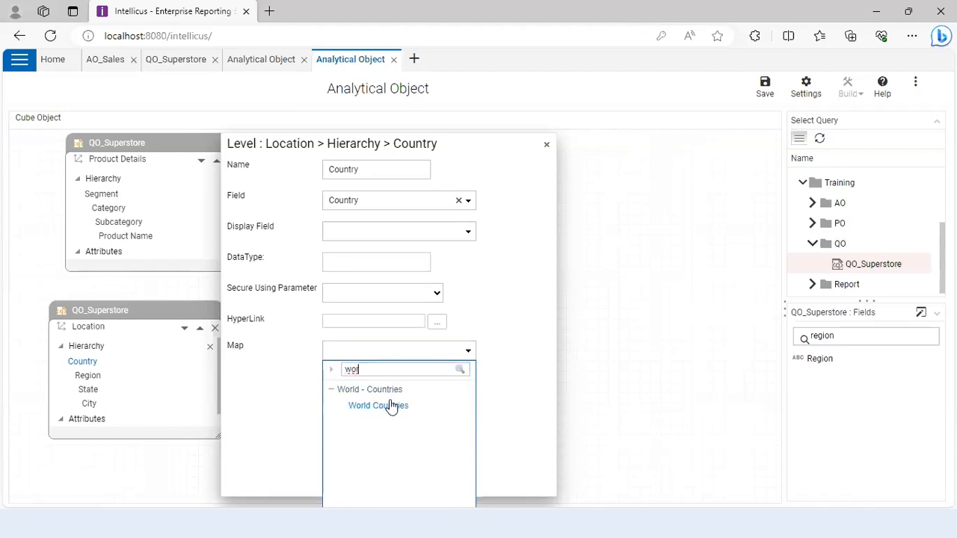
pyautogui.click(386, 405)
# - Assign the US Region Boundary map to the Region level of the Location hierarchy
pyautogui.click(88, 376)
pyautogui.click(406, 351)
pyautogui.press('BackSpace')
pyautogui.press('BackSpace')
pyautogui.press('BackSpace')
pyautogui.write('us')
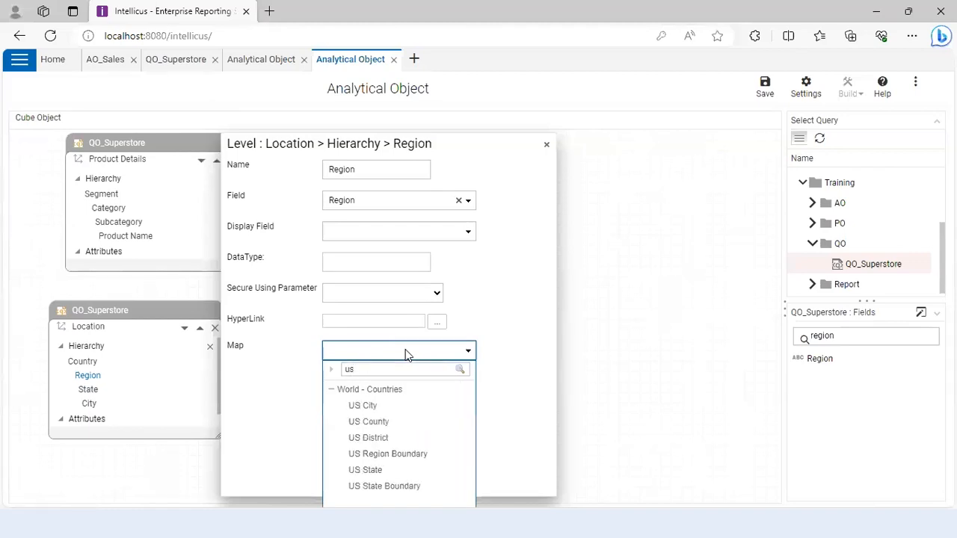
pyautogui.click(414, 454)
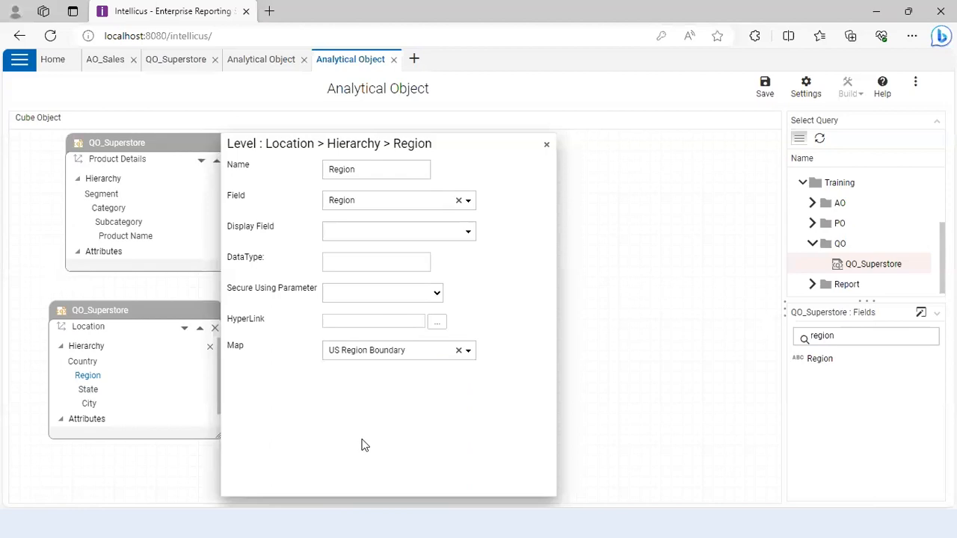
# - Assign the US State map to the State level of the Location hierarchy
pyautogui.click(88, 389)
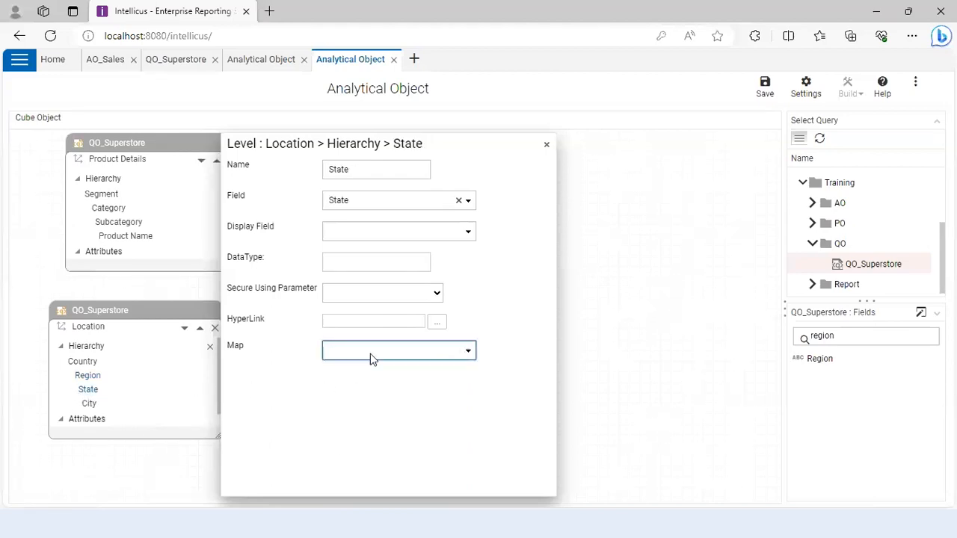
pyautogui.click(372, 359)
pyautogui.write('st')
pyautogui.click(366, 406)
# - Assign the US City map to the City level of the Location hierarchy and close its properties
pyautogui.click(96, 406)
pyautogui.click(372, 358)
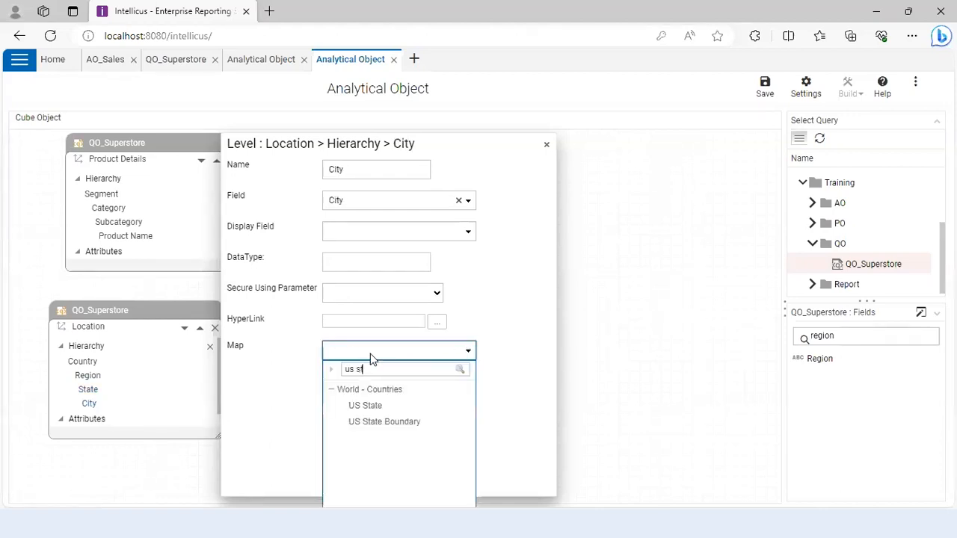
pyautogui.press('BackSpace')
pyautogui.press('BackSpace')
pyautogui.press('BackSpace')
pyautogui.press('BackSpace')
pyautogui.press('BackSpace')
pyautogui.write('city')
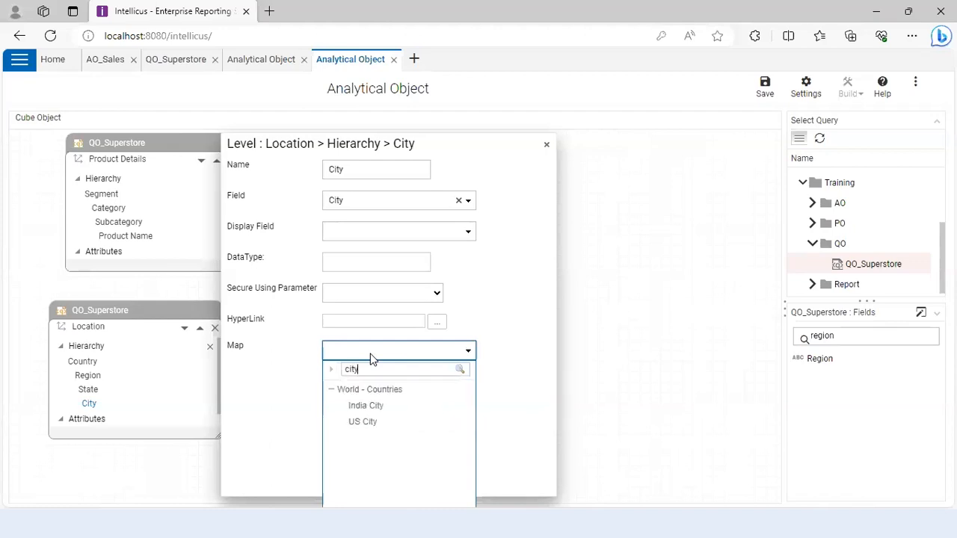
pyautogui.click(368, 422)
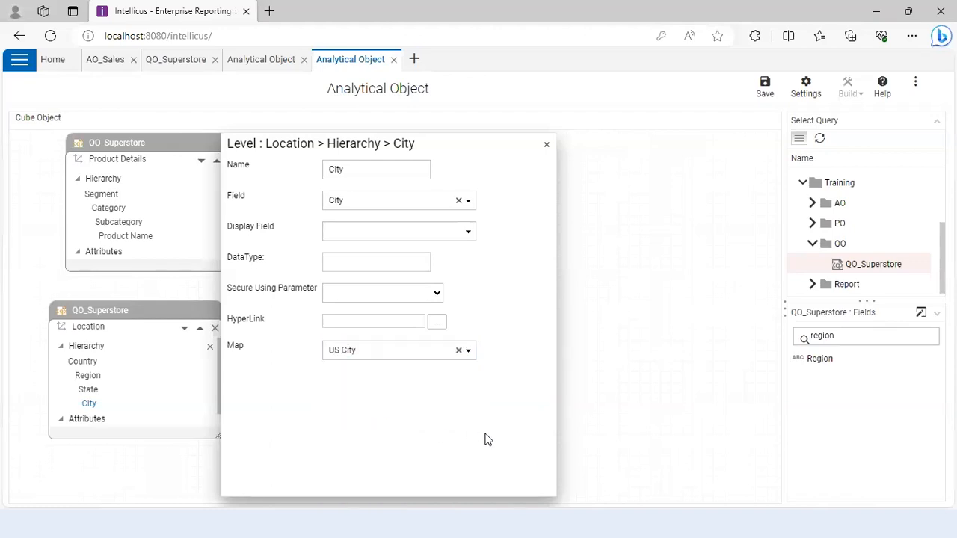
pyautogui.click(545, 145)
# - Review the map assigned to each Location level, from Country through Region and State to City
pyautogui.click(83, 363)
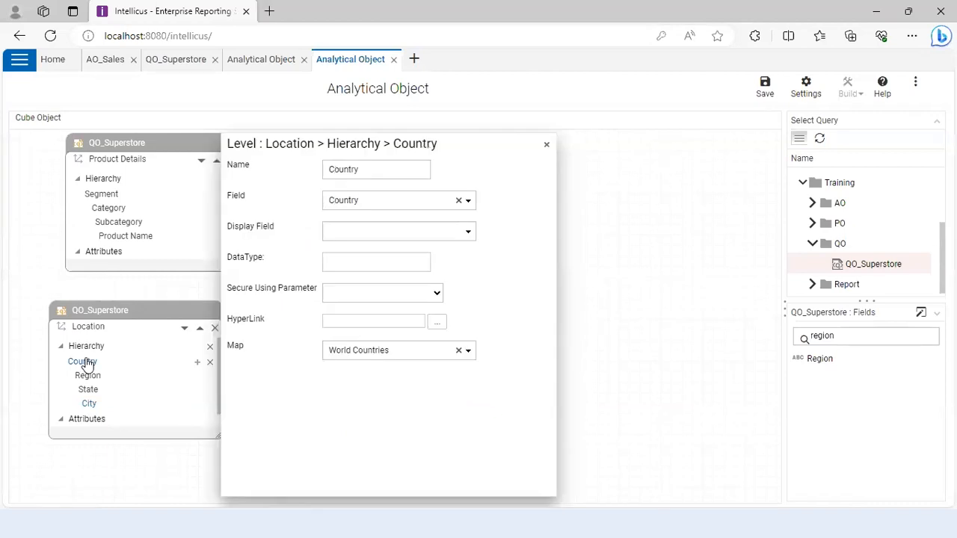
pyautogui.click(92, 378)
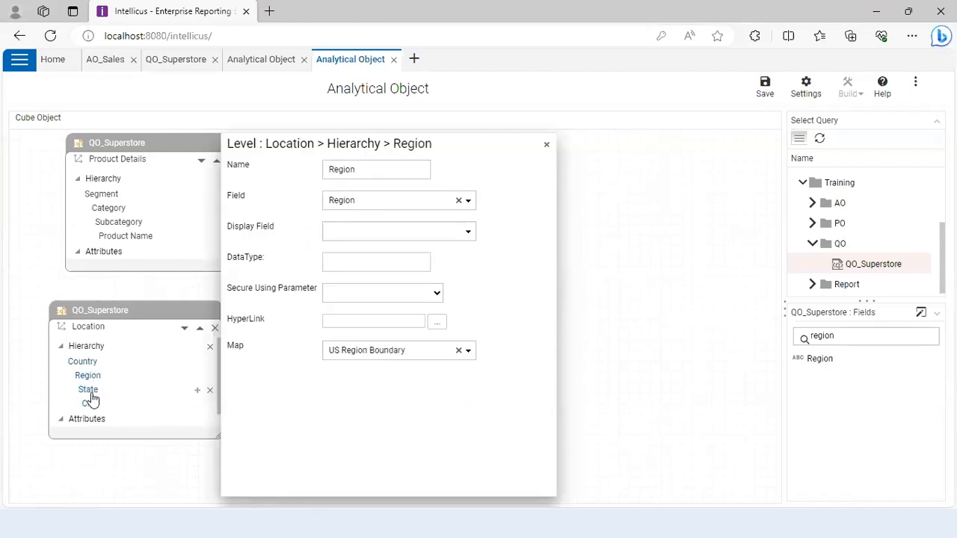
pyautogui.click(88, 390)
pyautogui.click(89, 403)
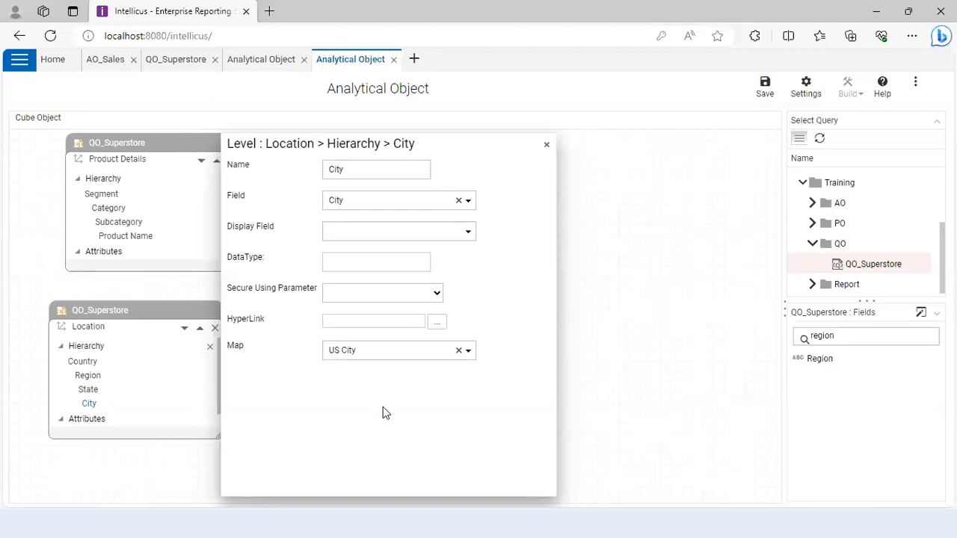
pyautogui.click(546, 146)
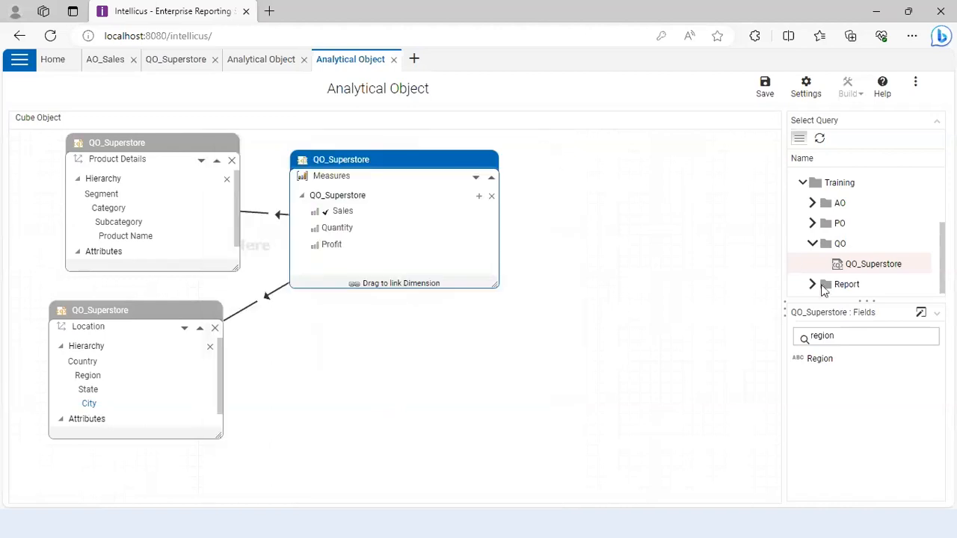
# - Filter the QO_Superstore fields by "date" and add Order Date to the cube canvas as a new dimension, closing its relationship properties
pyautogui.moveTo(842, 334); pyautogui.dragTo(822, 336)
pyautogui.hotkey('ctrl', 'a')
pyautogui.write('date')
pyautogui.moveTo(811, 363); pyautogui.dragTo(610, 155)
pyautogui.click(274, 203)
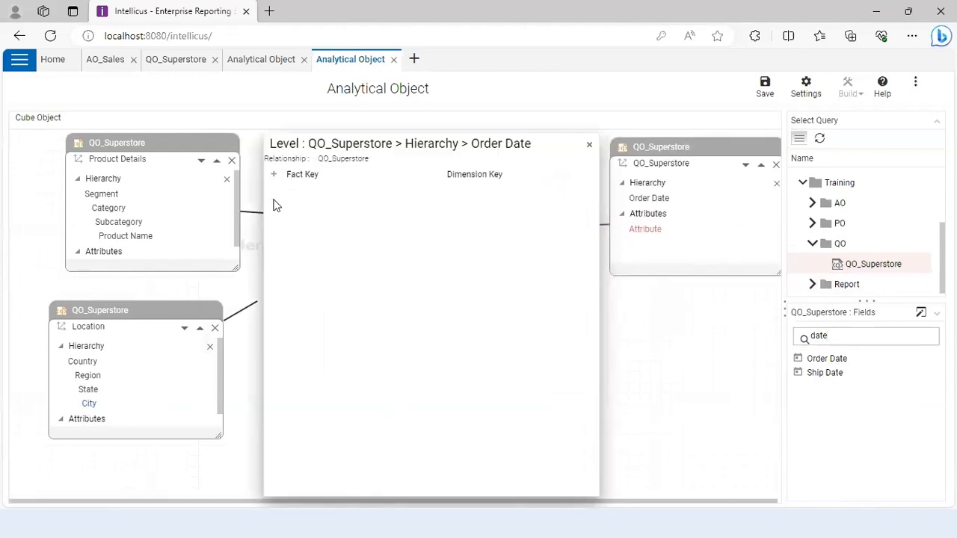
pyautogui.click(589, 146)
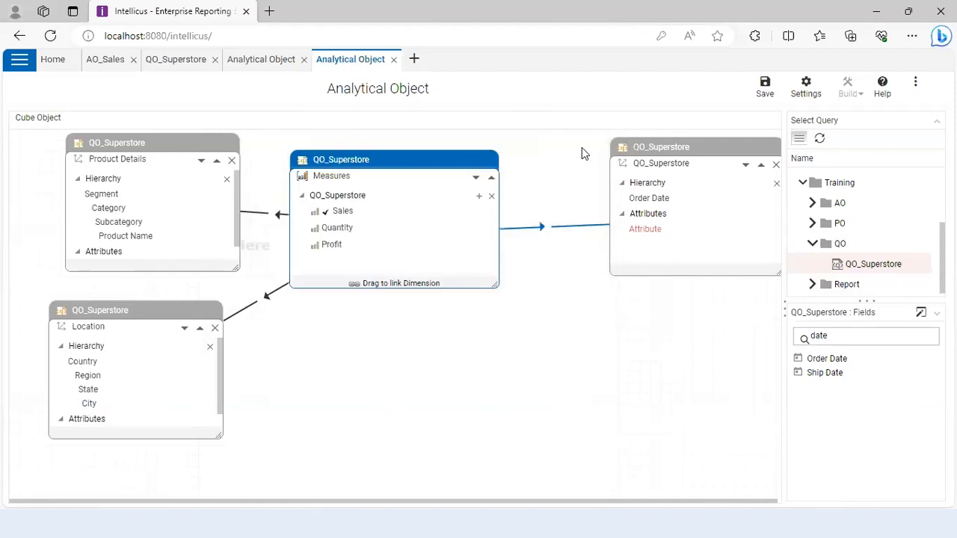
# - Move the Order Date dimension closer to the measures and change its type to Time, accepting removal of its levels
pyautogui.moveTo(665, 146); pyautogui.dragTo(633, 164)
pyautogui.click(644, 181)
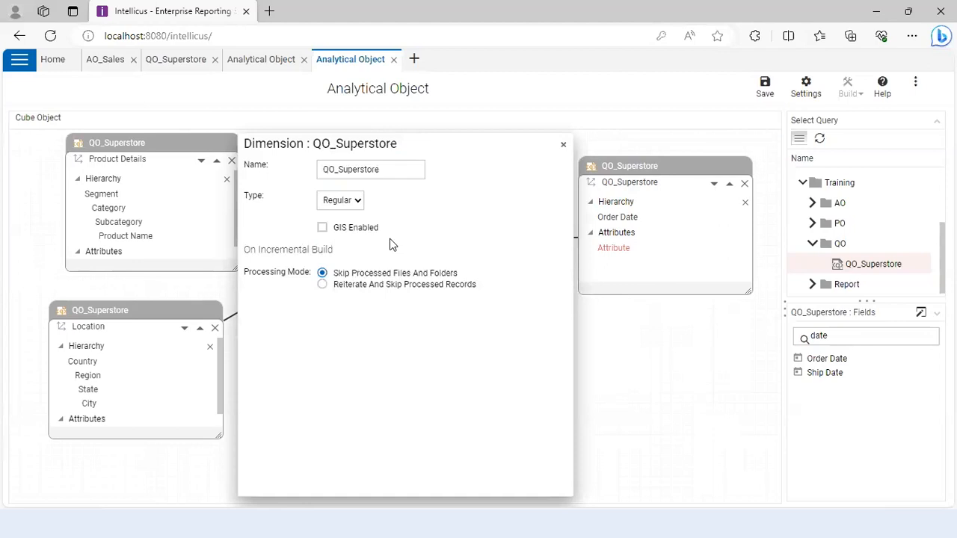
pyautogui.click(357, 202)
pyautogui.click(347, 228)
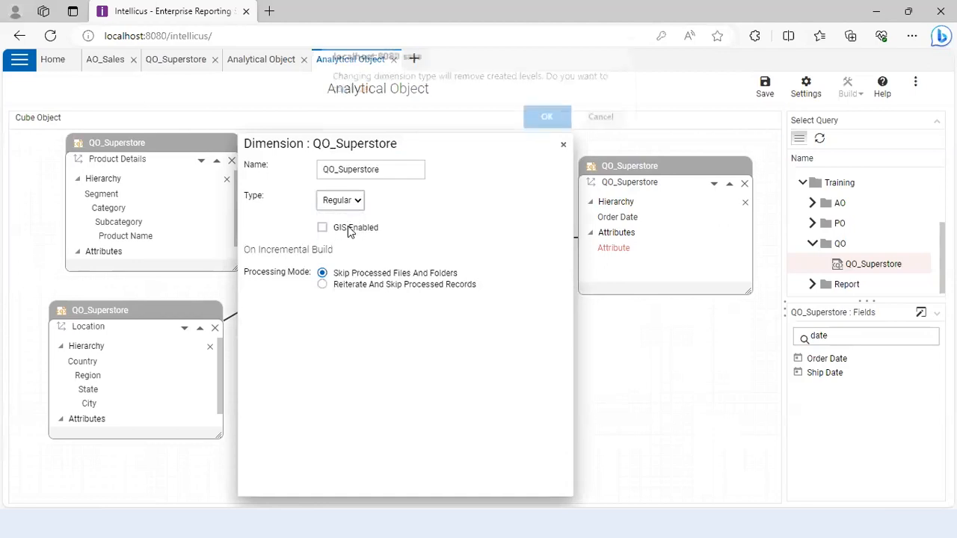
pyautogui.click(547, 125)
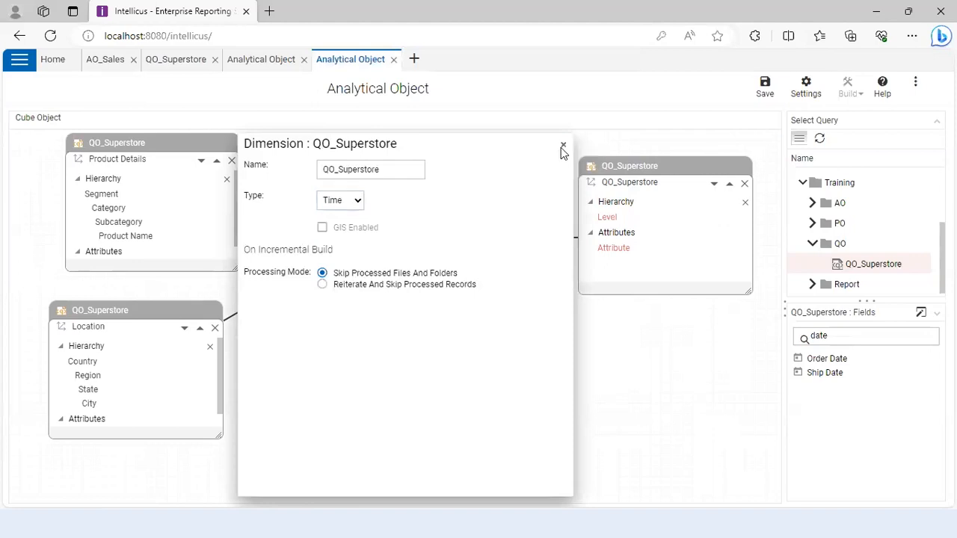
pyautogui.click(561, 146)
# - Set the time dimension's hierarchy to use the Order Date field with the standard calendar
pyautogui.click(615, 203)
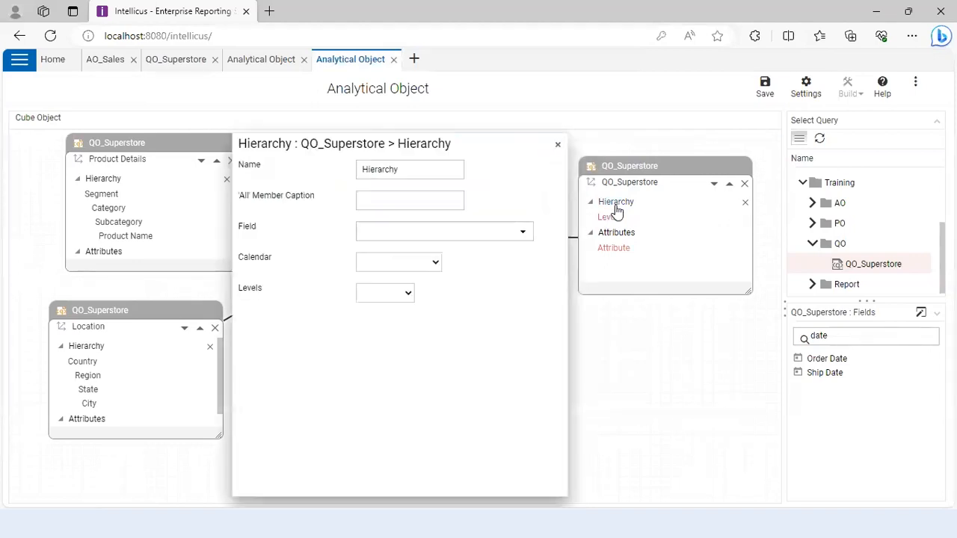
pyautogui.click(522, 232)
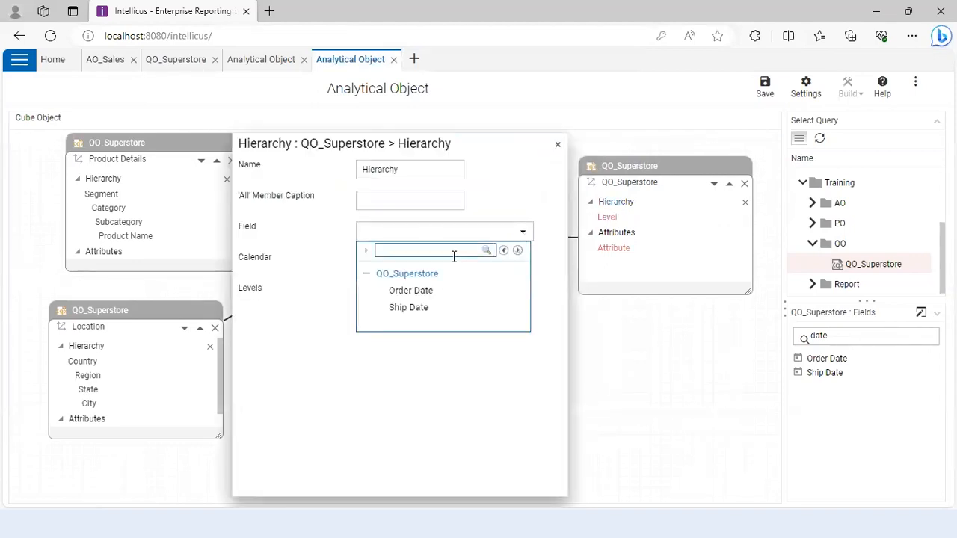
pyautogui.click(426, 291)
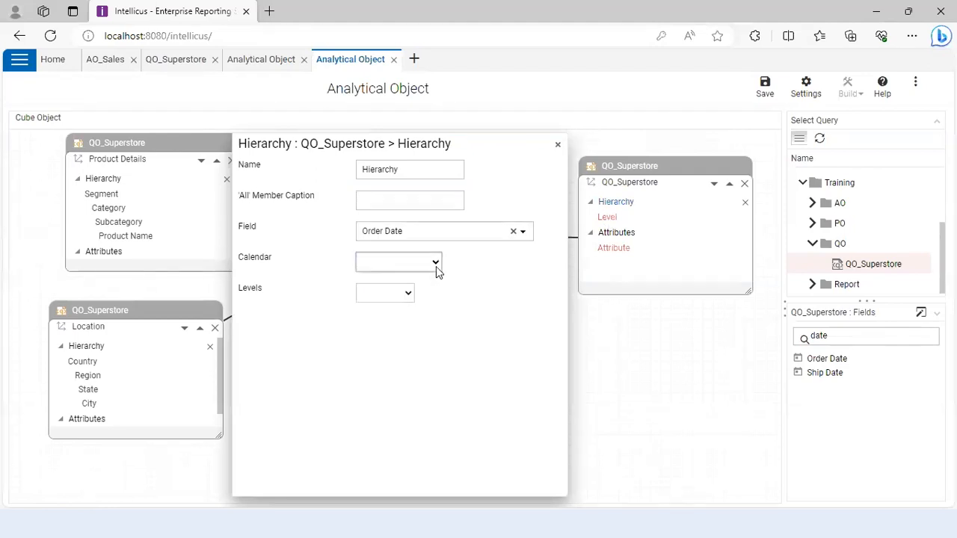
pyautogui.click(436, 266)
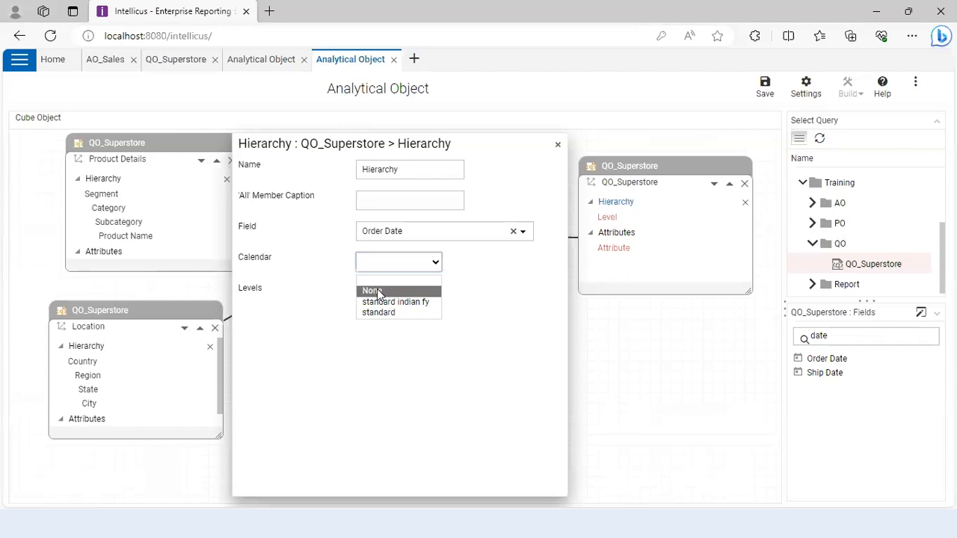
pyautogui.click(390, 313)
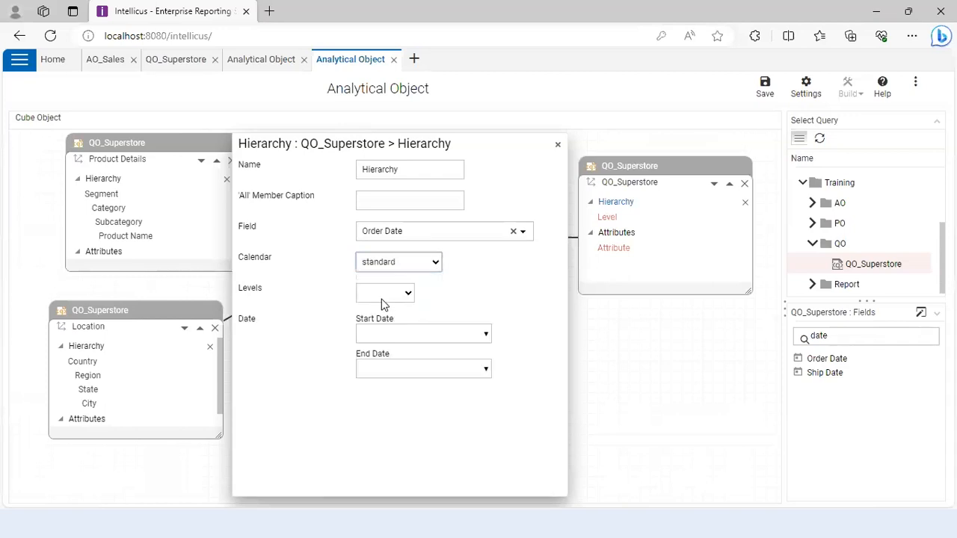
# - Review the available level combinations and set the time hierarchy's levels to YQMD
pyautogui.click(408, 292)
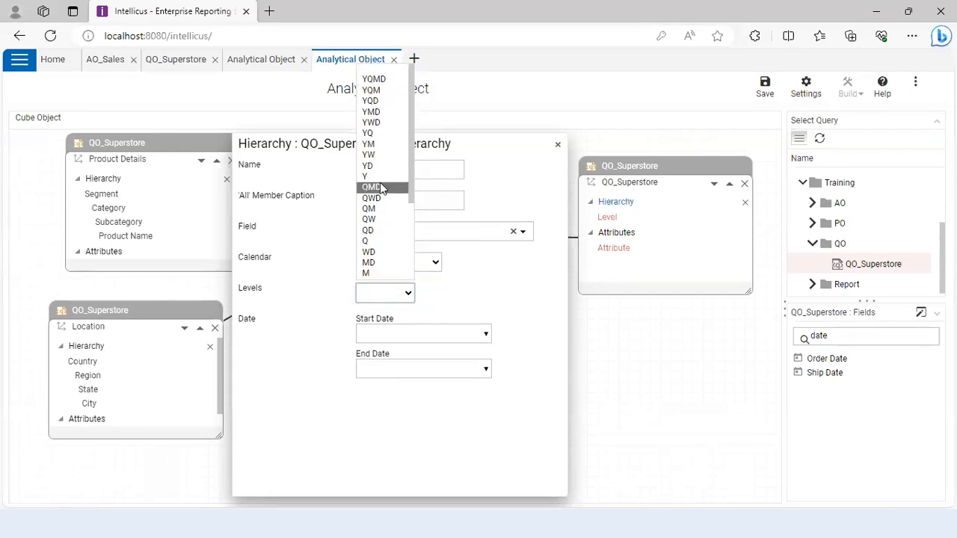
pyautogui.scroll(-2, 383, 213)
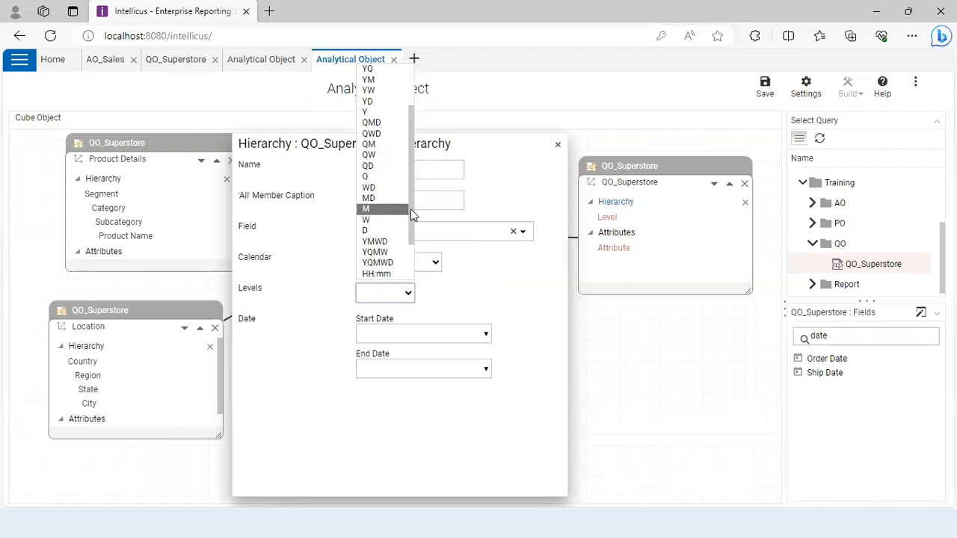
pyautogui.scroll(2, 411, 208)
pyautogui.click(373, 79)
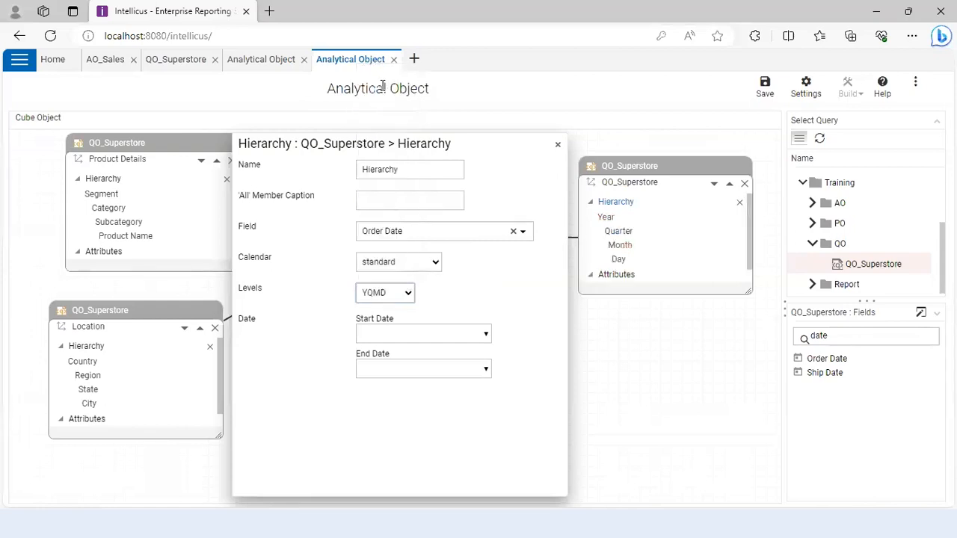
pyautogui.click(410, 294)
pyautogui.moveTo(409, 175); pyautogui.dragTo(423, 275)
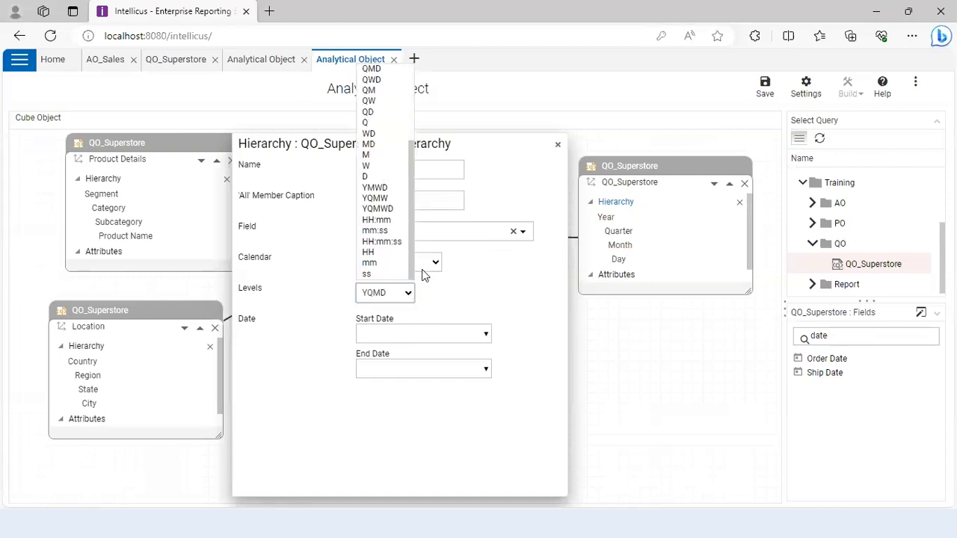
pyautogui.scroll(6, 385, 187)
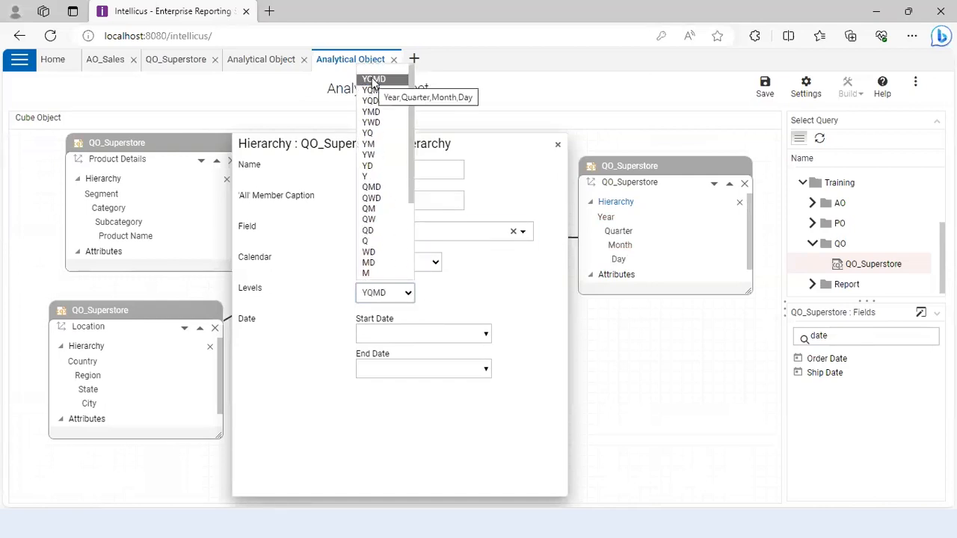
pyautogui.click(371, 79)
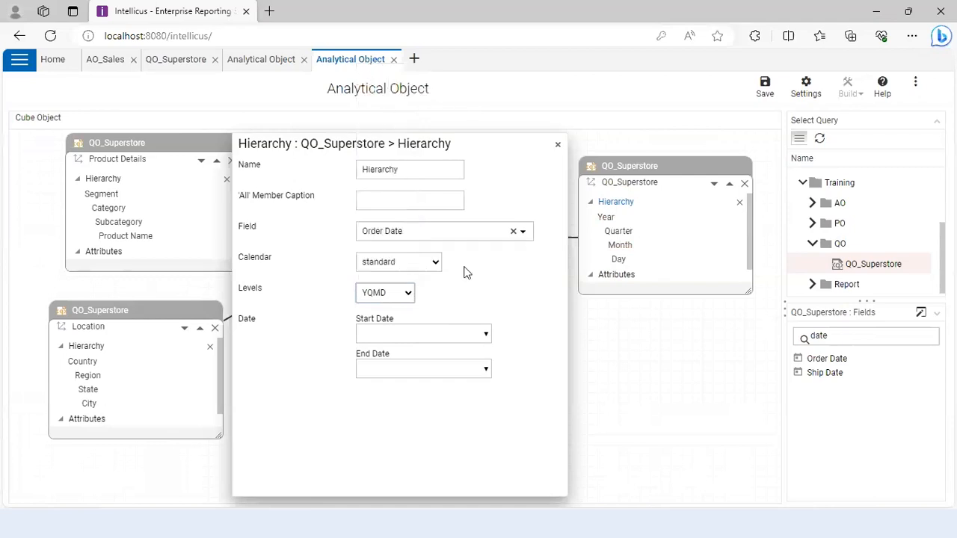
# - Set the time hierarchy's start date to Month of First Fact Date and its end date to Month of Last Fact Date
pyautogui.click(487, 336)
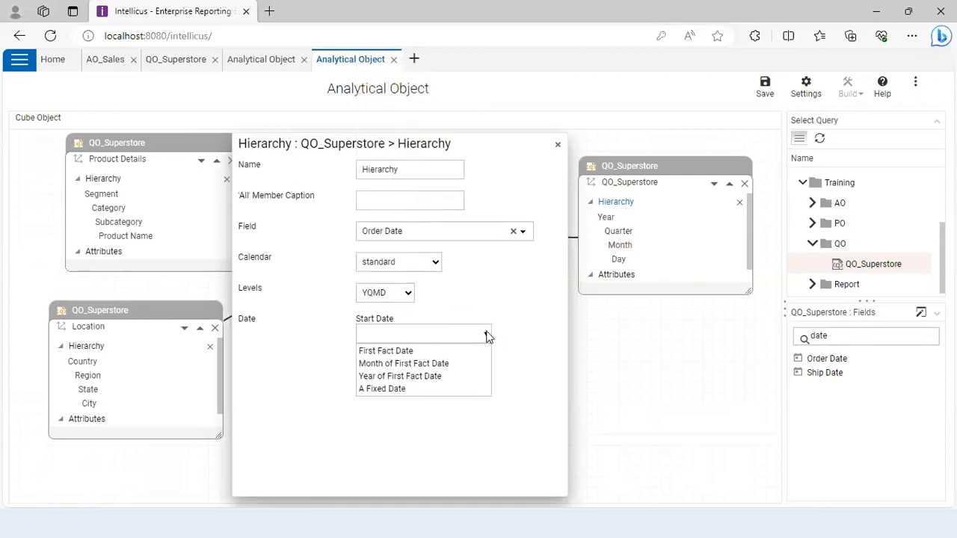
pyautogui.click(416, 366)
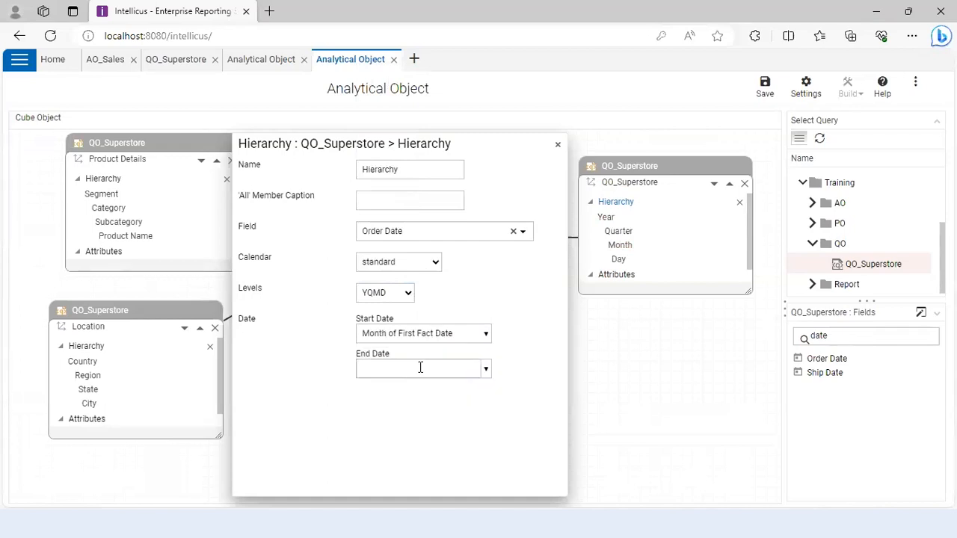
pyautogui.click(486, 370)
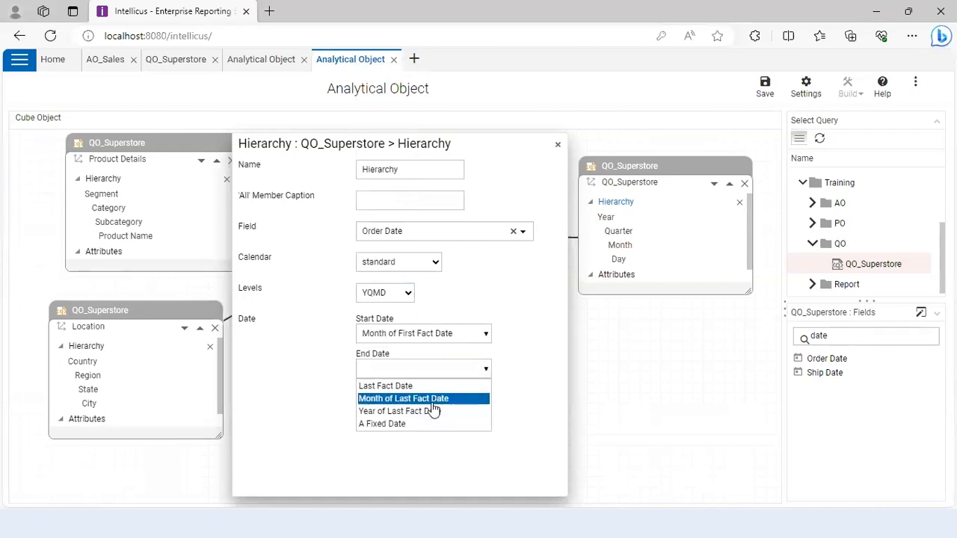
pyautogui.click(430, 401)
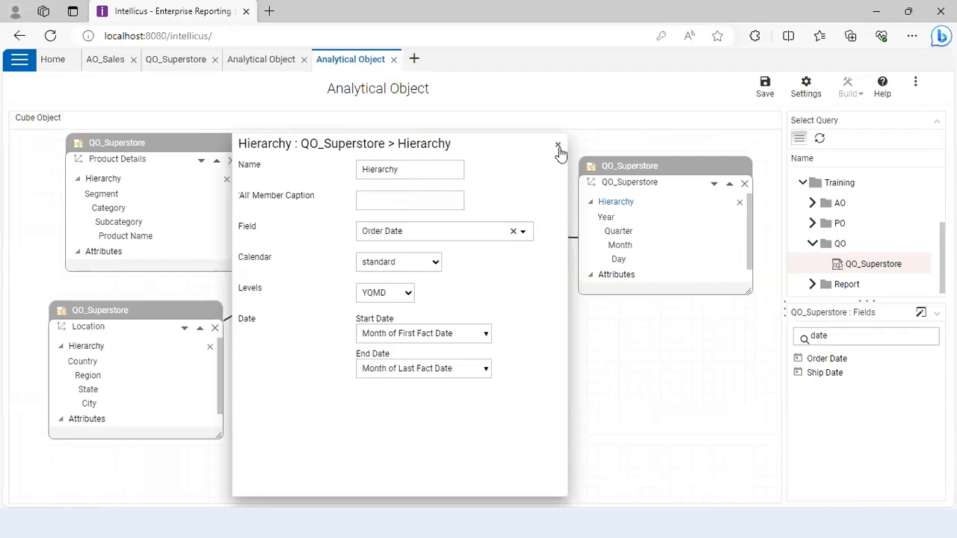
pyautogui.click(557, 146)
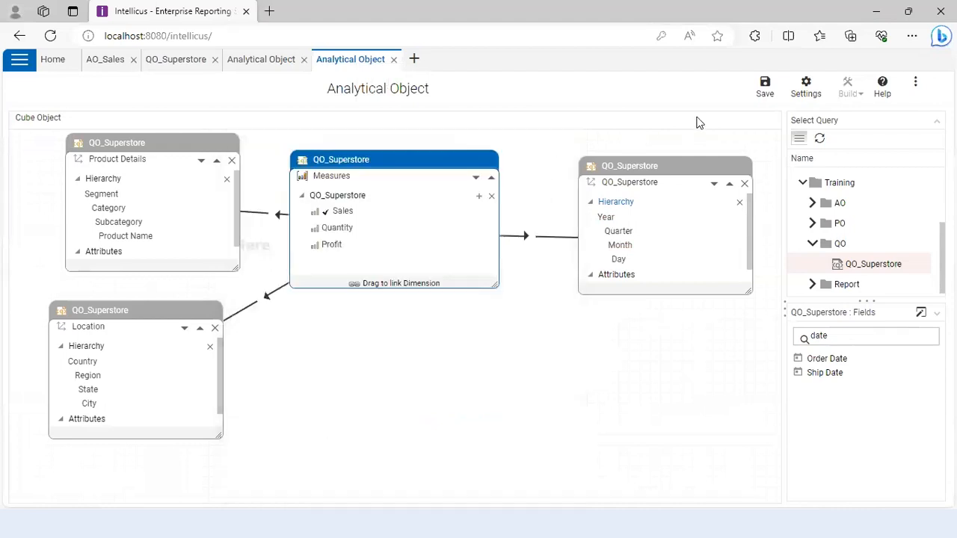
# - Save the cube object in the Training folder as AO_Sales_Session6
pyautogui.click(764, 87)
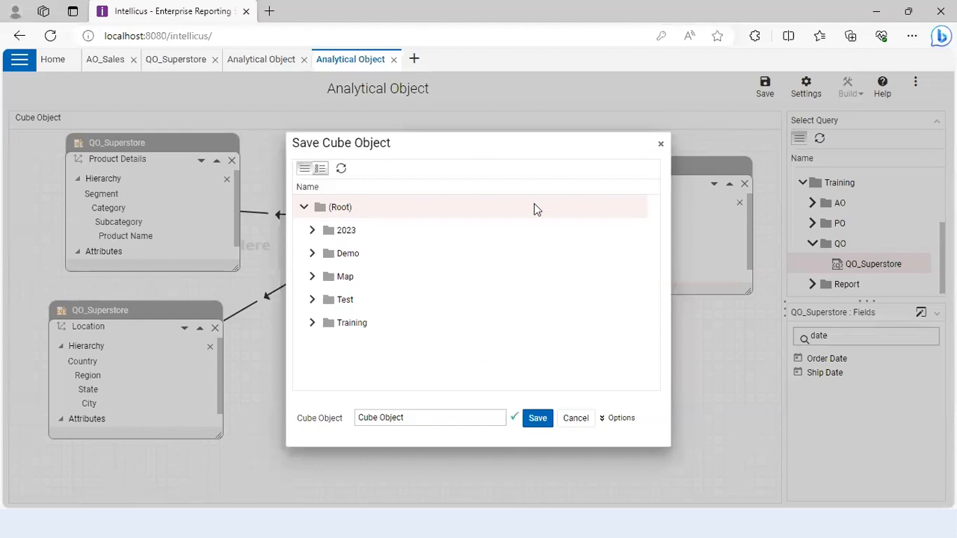
pyautogui.click(360, 324)
pyautogui.moveTo(408, 417); pyautogui.dragTo(300, 407)
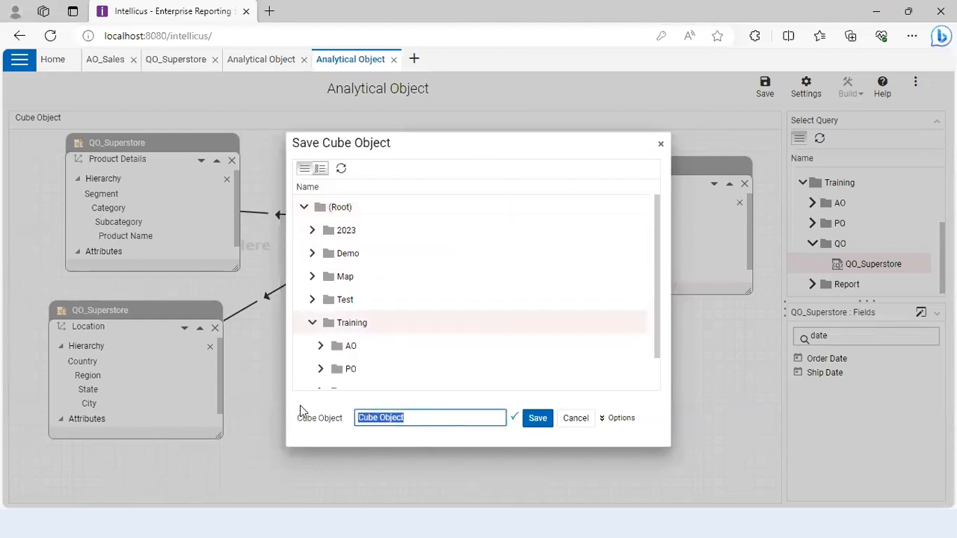
pyautogui.write('AO_')
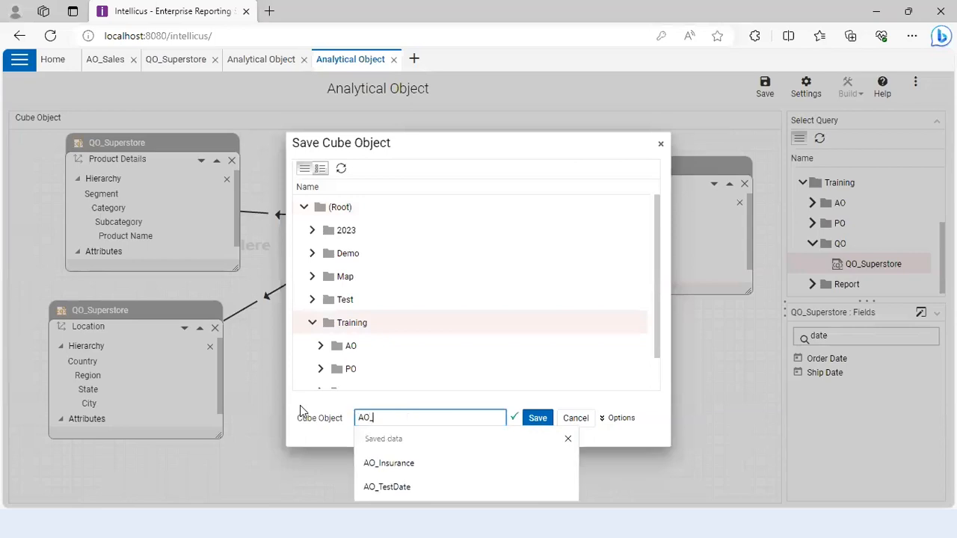
pyautogui.write('Sales')
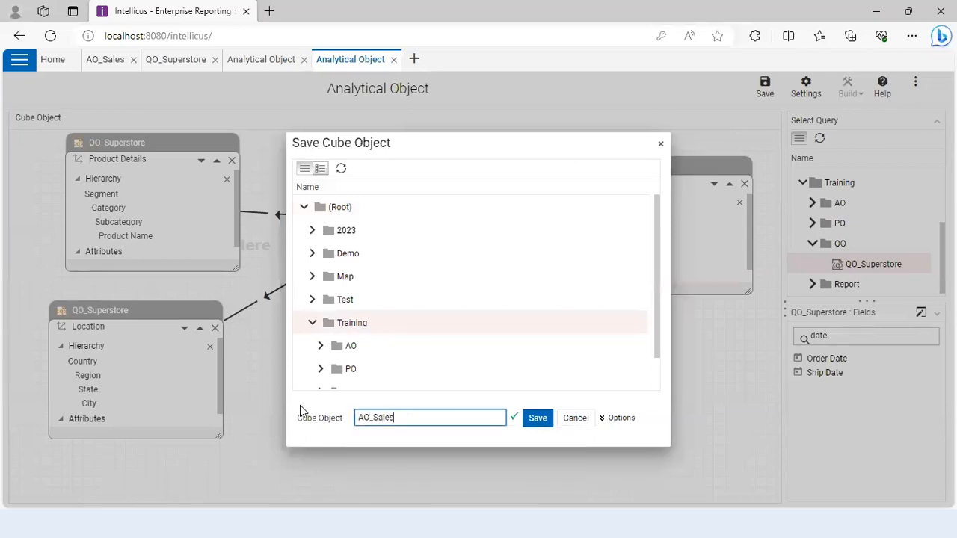
pyautogui.write('_Session6')
pyautogui.click(535, 421)
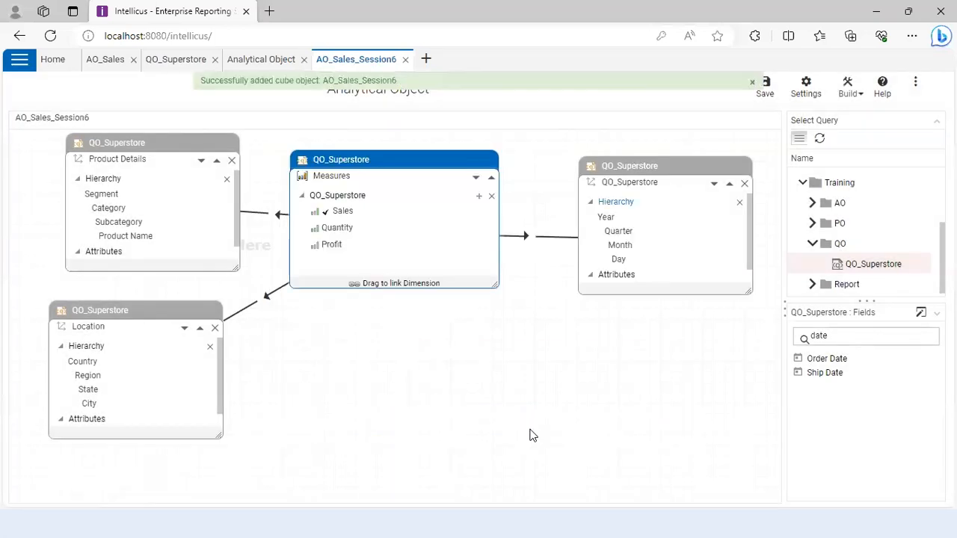
# - Run a full build of the saved AO_Sales_Session6 cube object
pyautogui.click(856, 102)
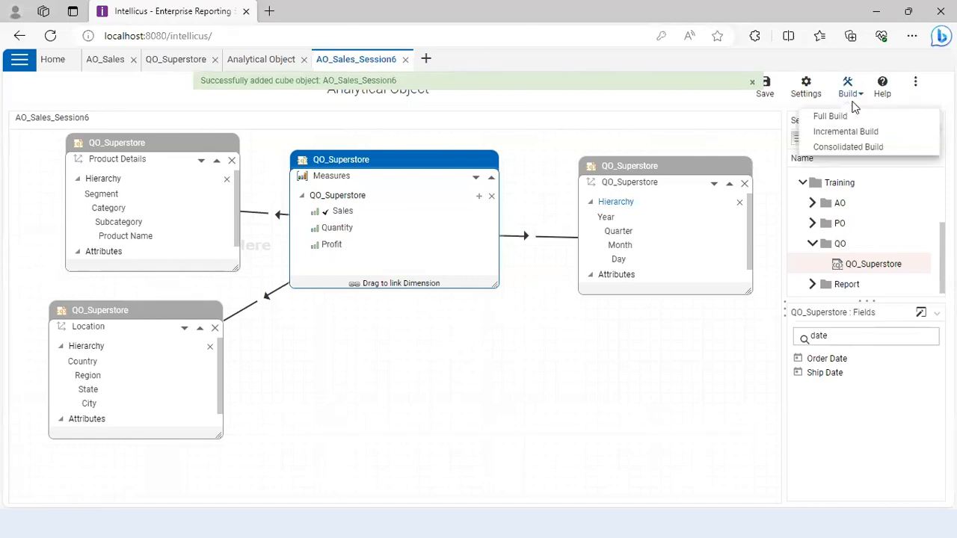
pyautogui.click(831, 117)
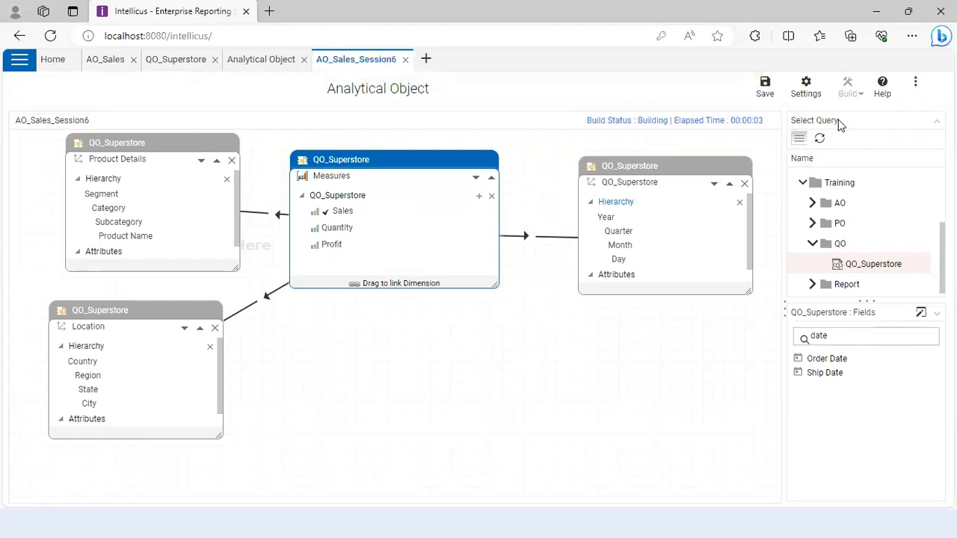
# - Switch to the AO_Sales analytical object and examine the calculated Price measure's expression
pyautogui.click(103, 66)
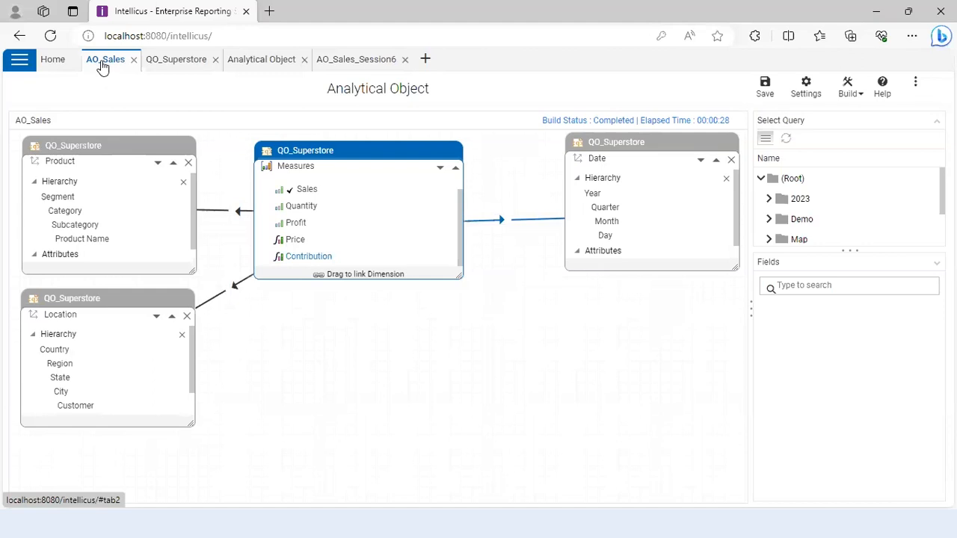
pyautogui.click(285, 255)
pyautogui.click(290, 240)
pyautogui.click(521, 216)
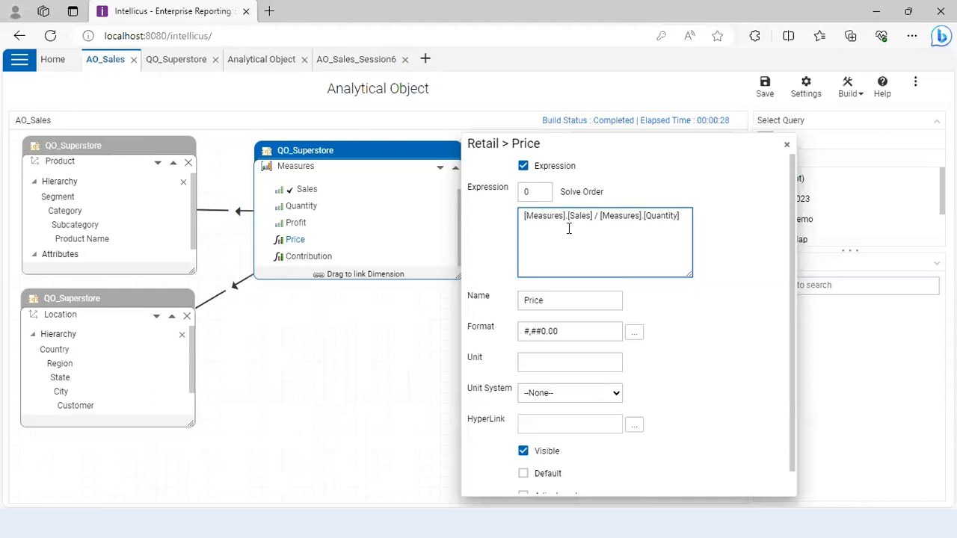
# - Re-enter the Price measure's expression as [Measures].[Sales] / [Measures].[Quantity], and open the Contribution measure's properties
pyautogui.moveTo(687, 219); pyautogui.dragTo(473, 226)
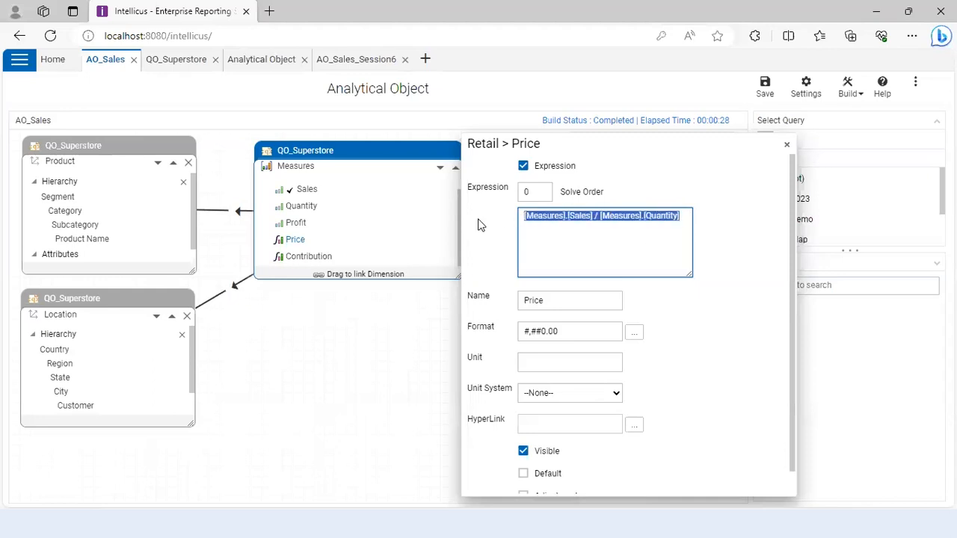
pyautogui.press('BackSpace')
pyautogui.write('[]Meas')
pyautogui.press('BackSpace')
pyautogui.press('BackSpace')
pyautogui.press('BackSpace')
pyautogui.press('BackSpace')
pyautogui.press('BackSpace')
pyautogui.write('Measur')
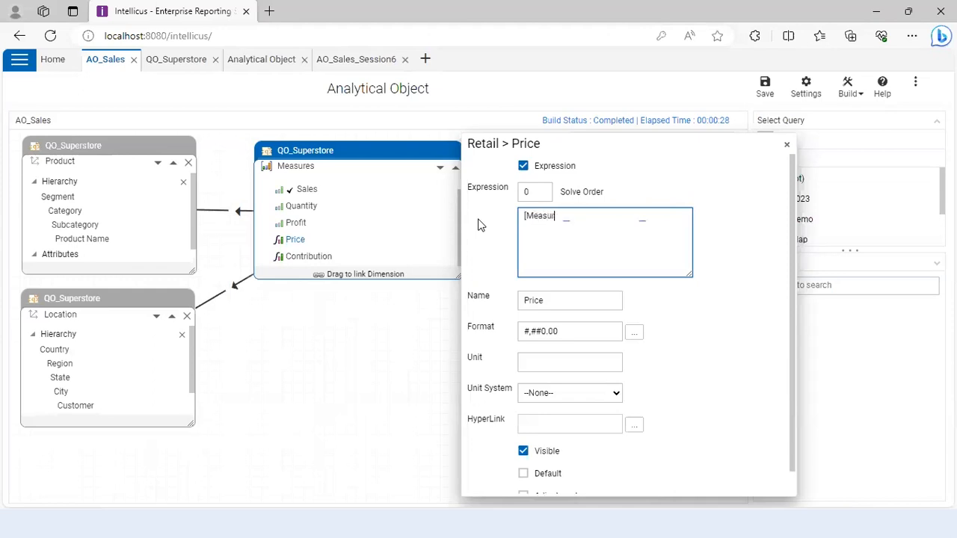
pyautogui.write('es].[Sales')
pyautogui.write('] / [Measures')
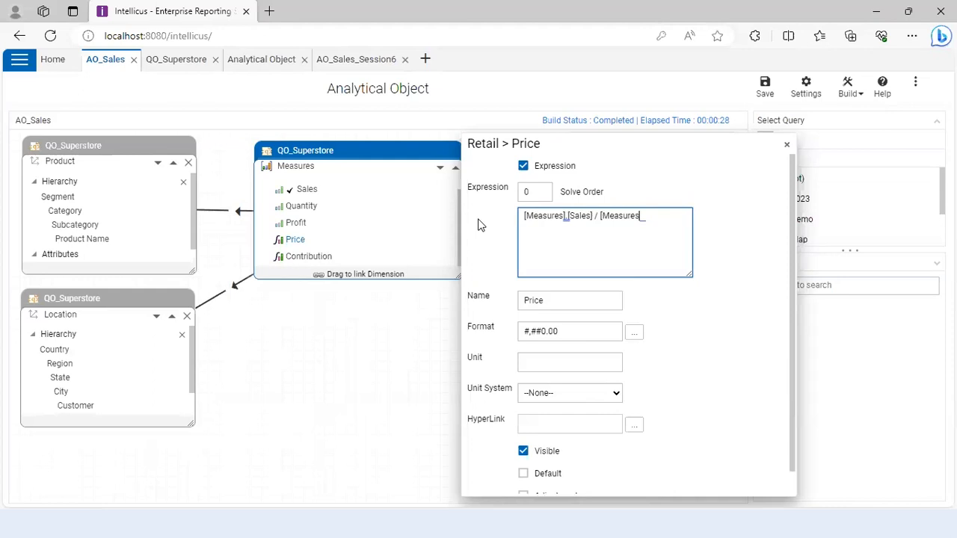
pyautogui.write('].[Quantity')
pyautogui.click(299, 262)
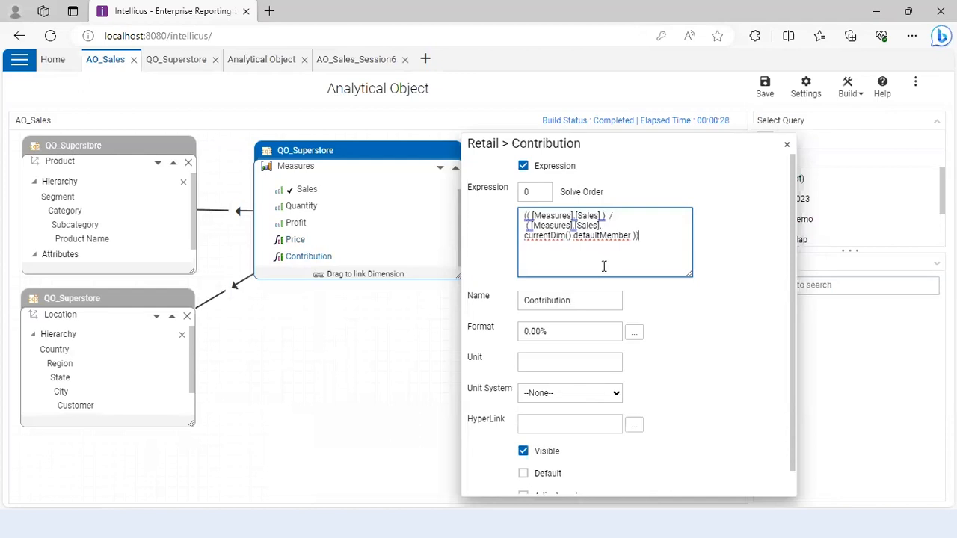
# - Switch to Notepad++, create a new file, and enter the lines total 10000 and east 2400
pyautogui.moveTo(326, 524)
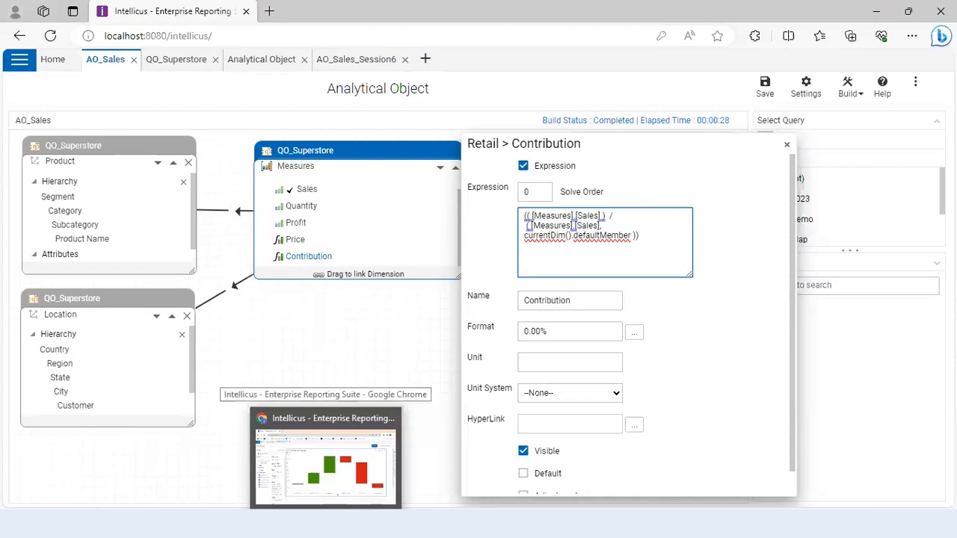
pyautogui.click(362, 524)
pyautogui.hotkey('ctrl', 'n')
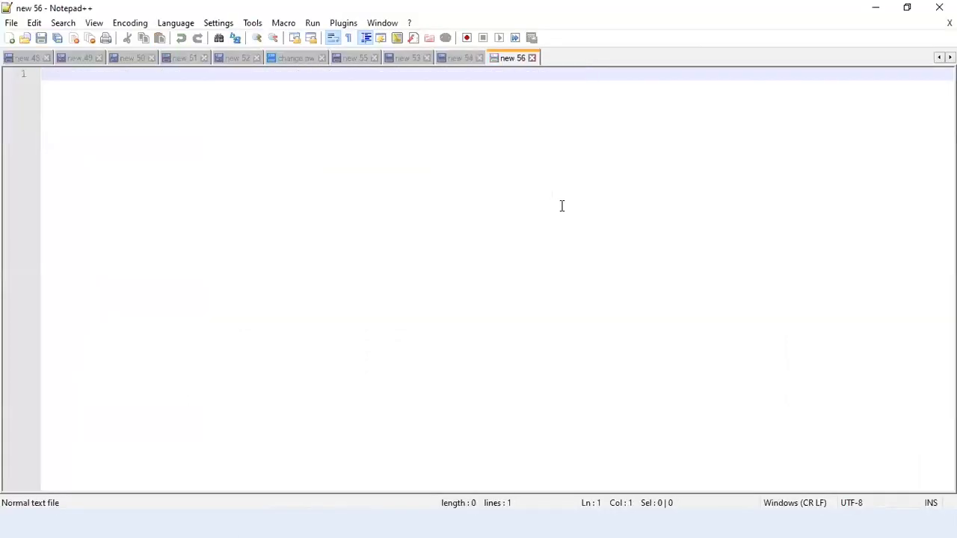
pyautogui.write('total')
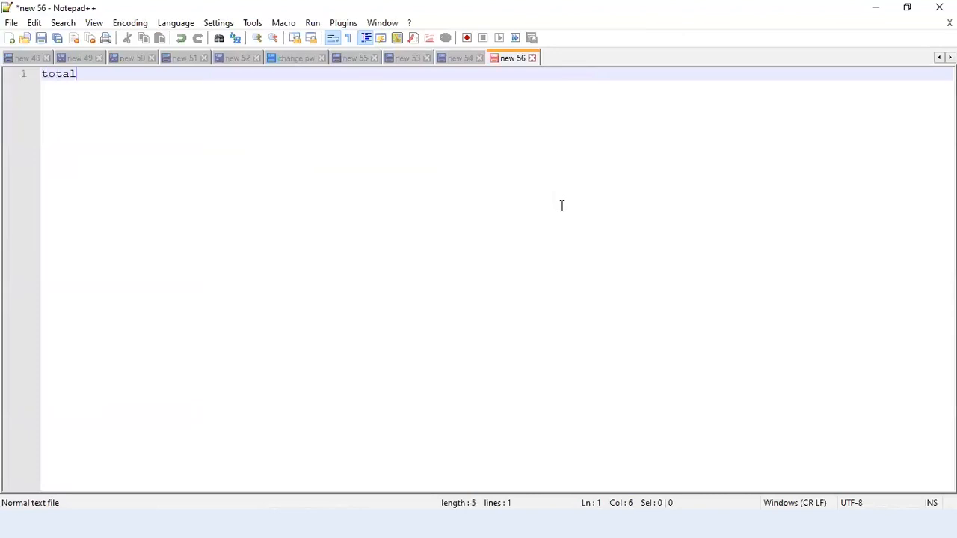
pyautogui.write('  10000')
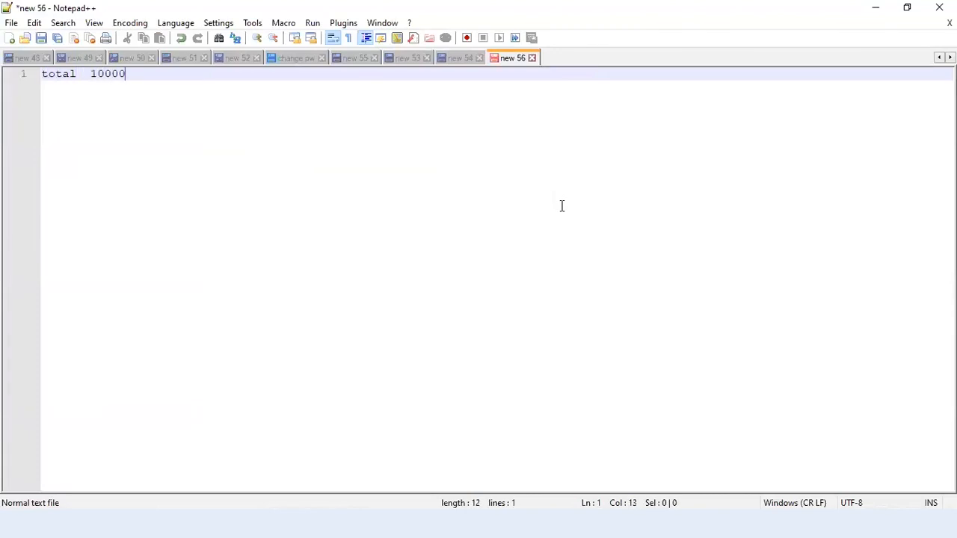
pyautogui.press('Return')
pyautogui.write('east   ')
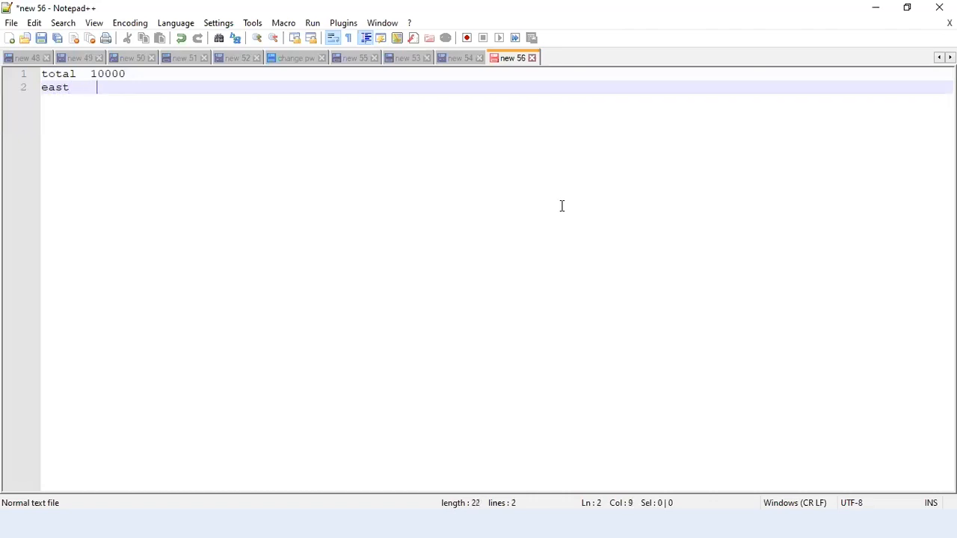
pyautogui.write(' 2400')
# - Add the region lines North 3600, West 2000 and South 2000 below the east line
pyautogui.press('Return')
pyautogui.write('North ')
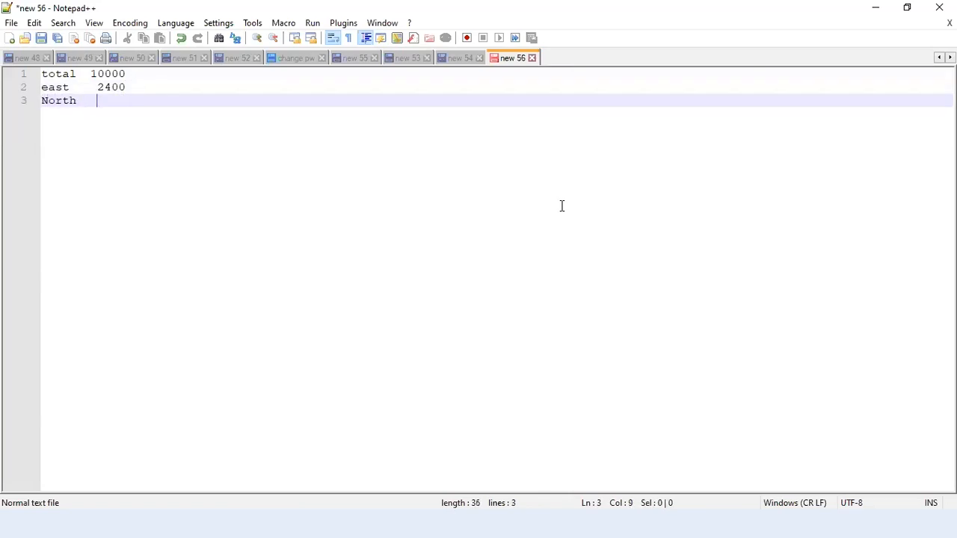
pyautogui.write('  35')
pyautogui.press('BackSpace')
pyautogui.write('600')
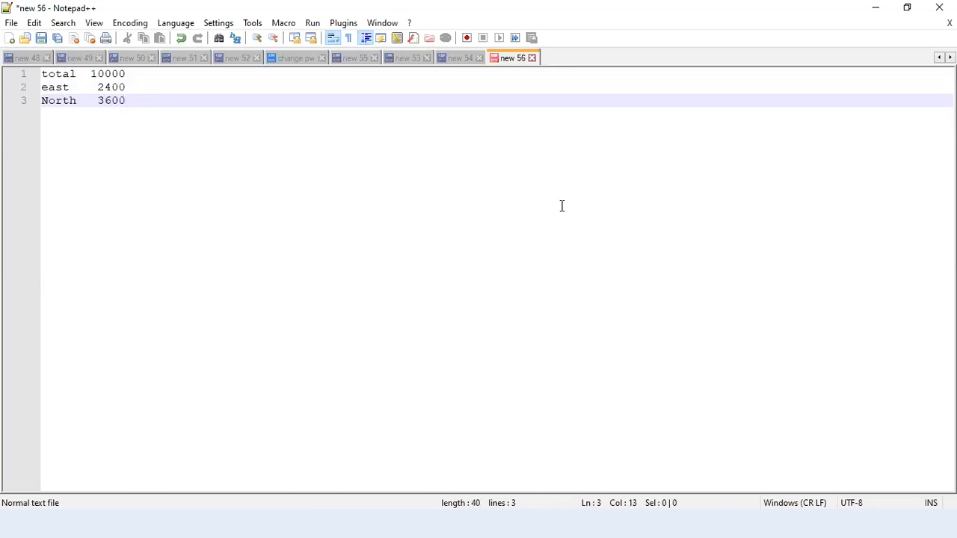
pyautogui.press('Return')
pyautogui.write('West ')
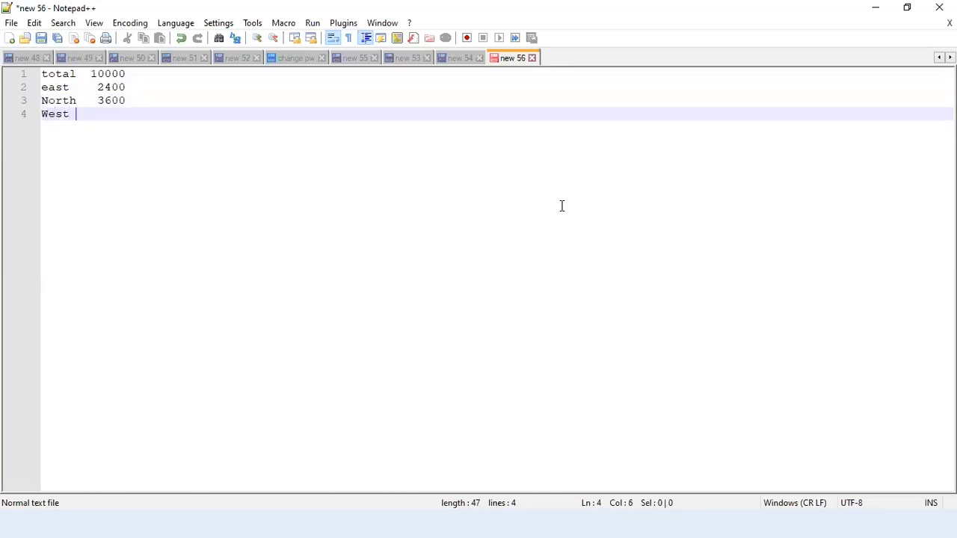
pyautogui.write('   2000')
pyautogui.press('Return')
pyautogui.write('Southg')
pyautogui.press('BackSpace')
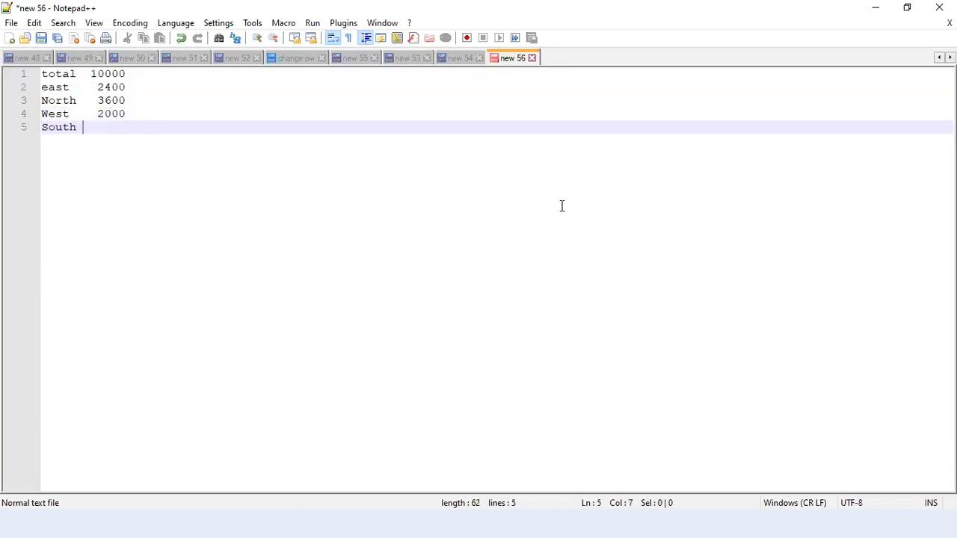
pyautogui.write('2000')
# - Compare the east figure with the total figure in the notes
pyautogui.click(151, 84)
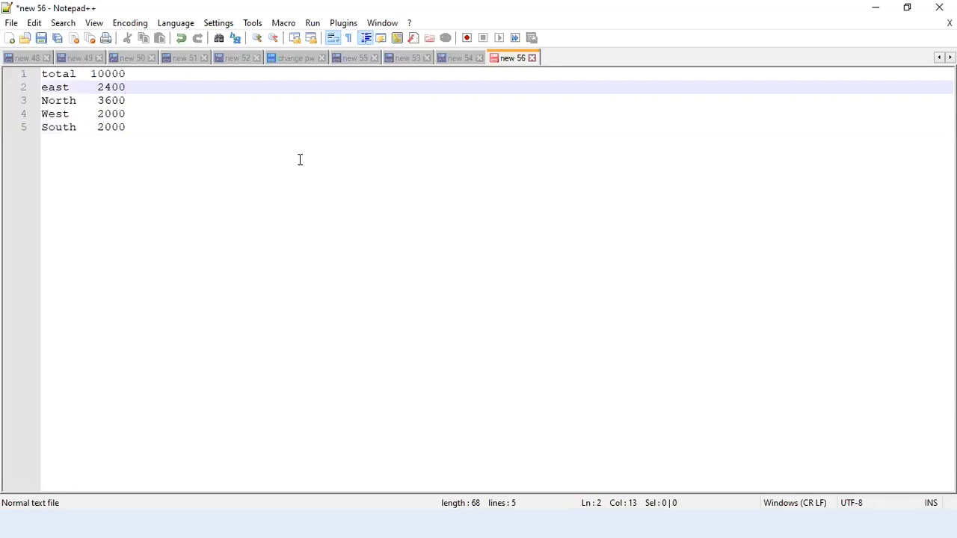
pyautogui.click(111, 86)
pyautogui.click(111, 72)
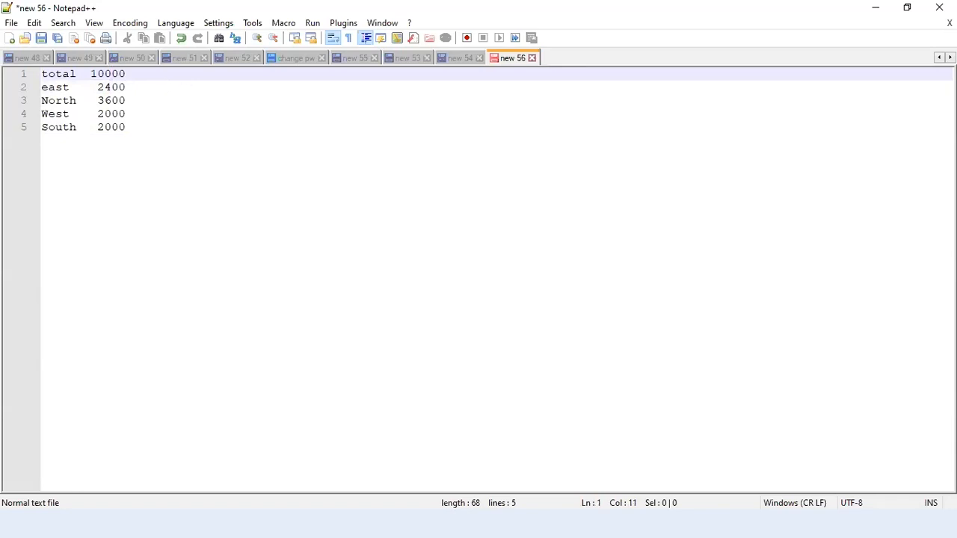
# - Switch back to Intellicus and examine the Contribution measure's expression, including currentDim().defaultMember, and its number format
pyautogui.moveTo(326, 523)
pyautogui.moveTo(120, 523)
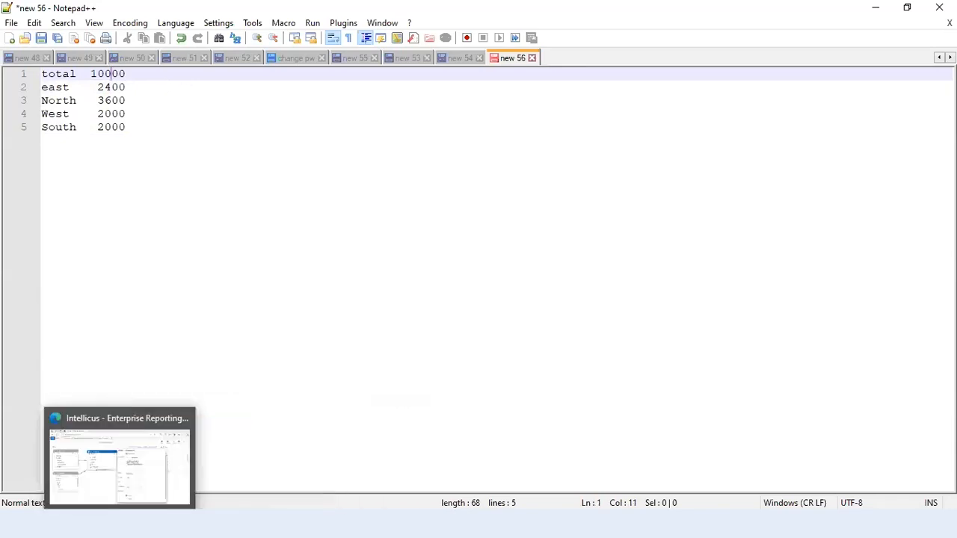
pyautogui.click(119, 463)
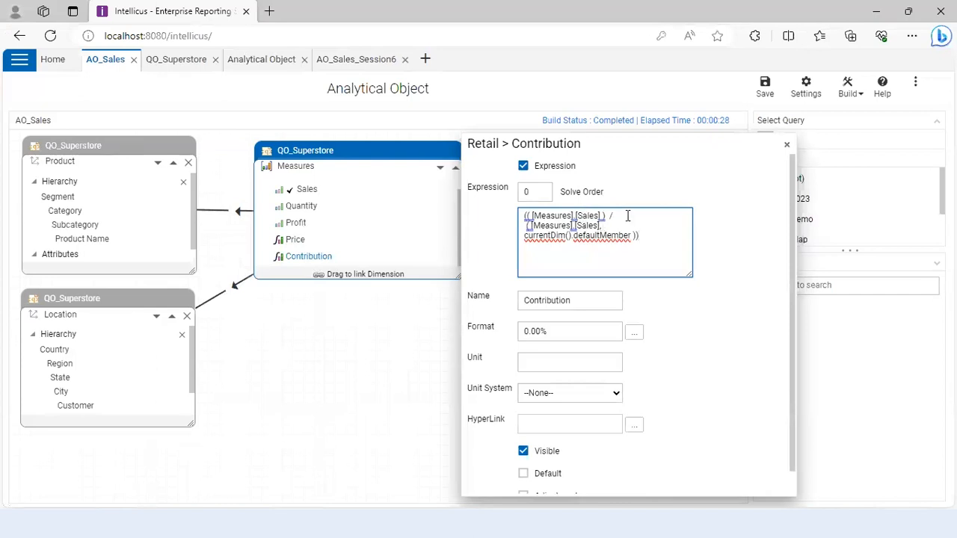
pyautogui.click(586, 225)
pyautogui.moveTo(632, 236); pyautogui.dragTo(527, 249)
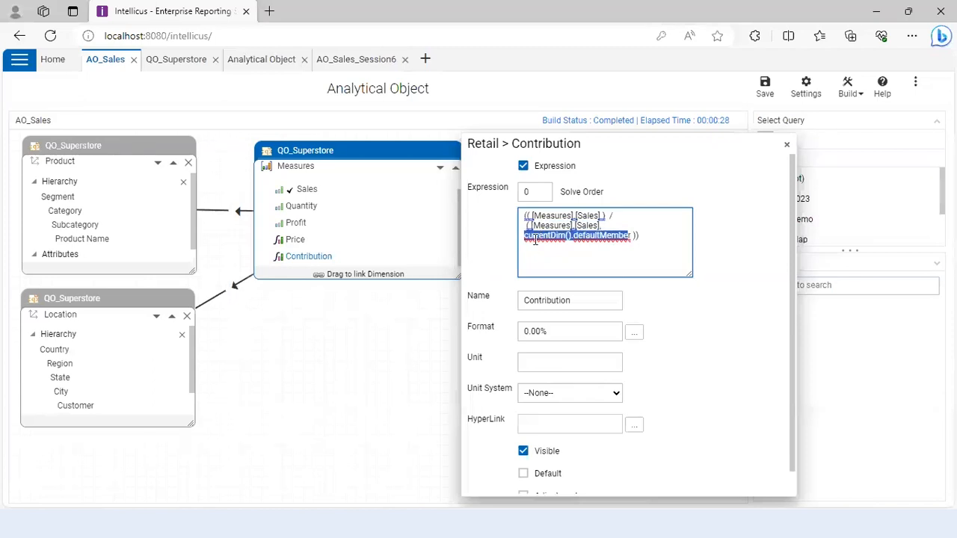
pyautogui.click(580, 217)
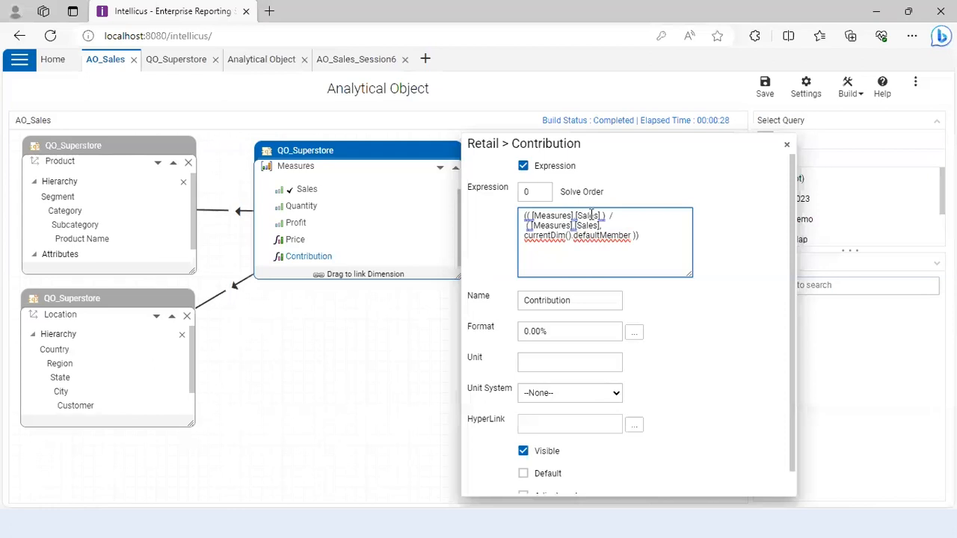
pyautogui.click(690, 314)
pyautogui.click(575, 334)
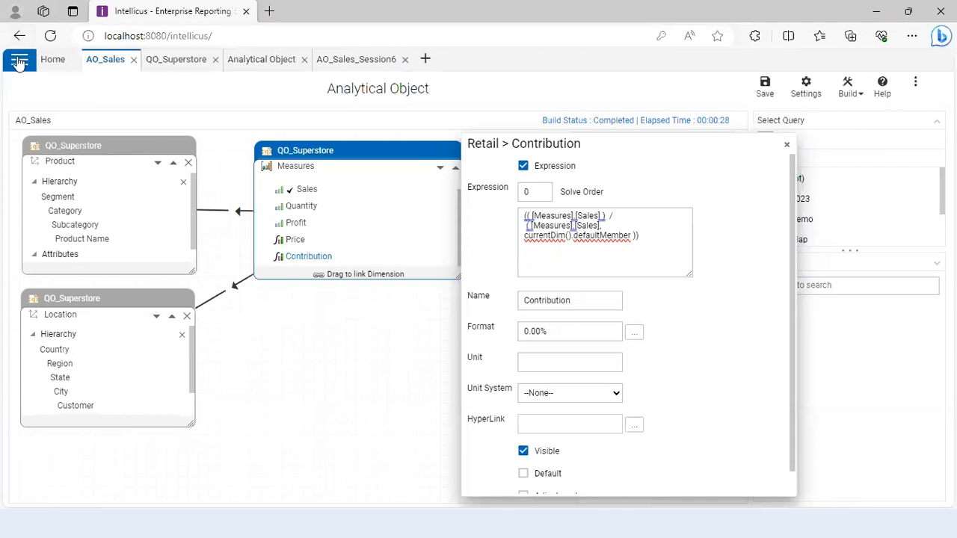
# - Create a High Speed View from the AO_Sales object in the Training folder's AO subfolder
pyautogui.click(18, 60)
pyautogui.click(42, 189)
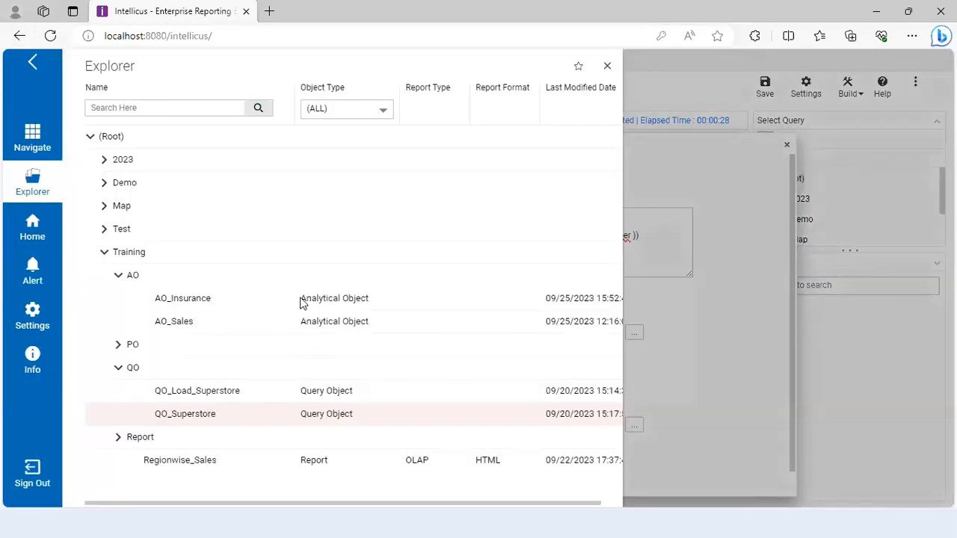
pyautogui.rightClick(180, 322)
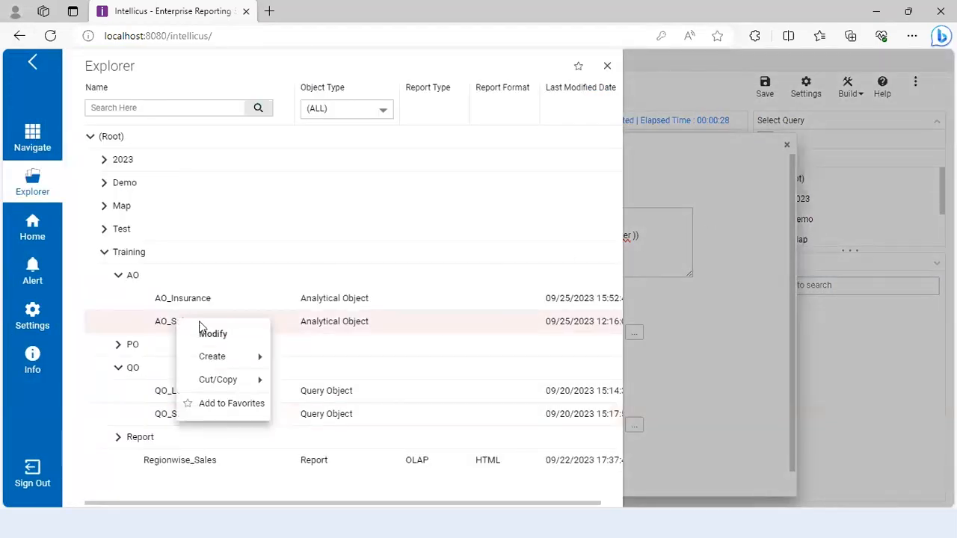
pyautogui.moveTo(249, 360)
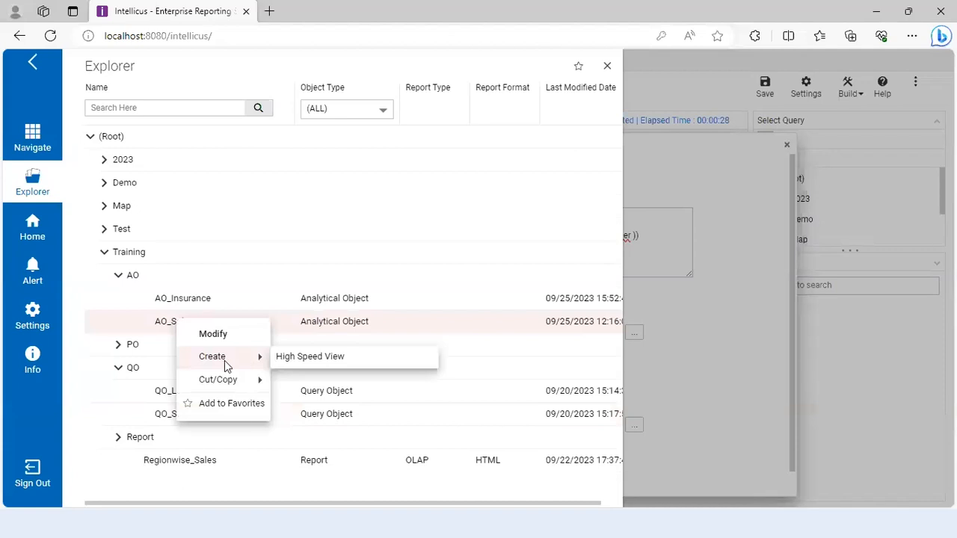
pyautogui.click(295, 359)
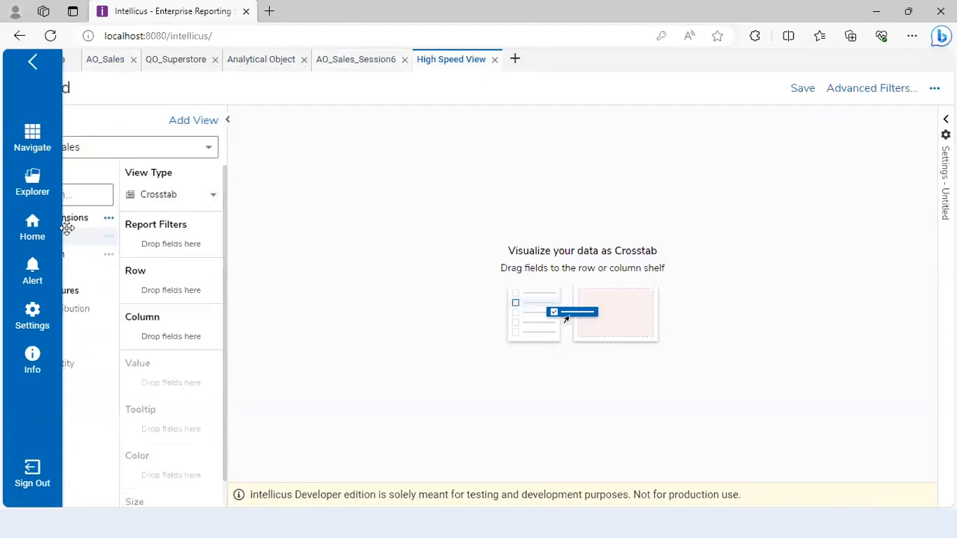
pyautogui.click(33, 63)
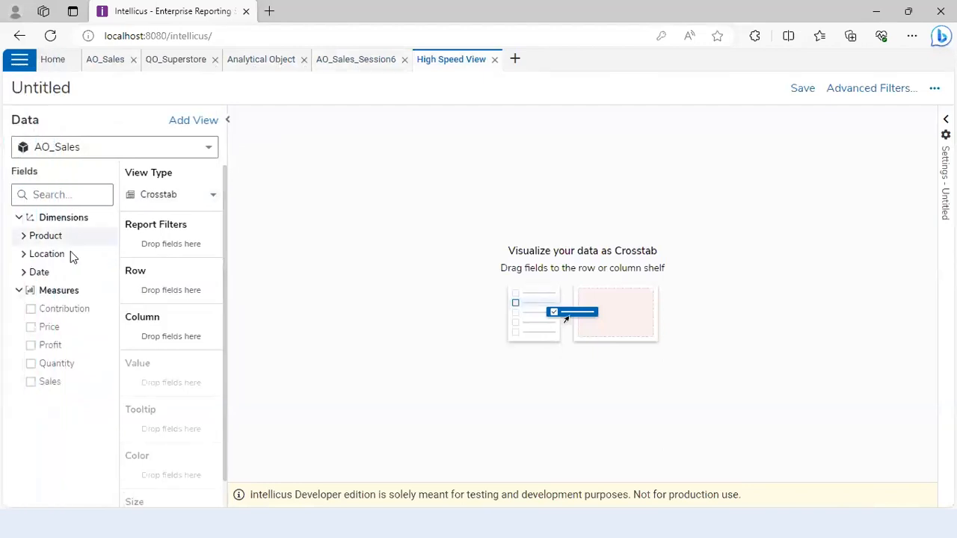
# - Add the Location dimension's Region level to the crosstab rows and enlarge the view
pyautogui.click(24, 255)
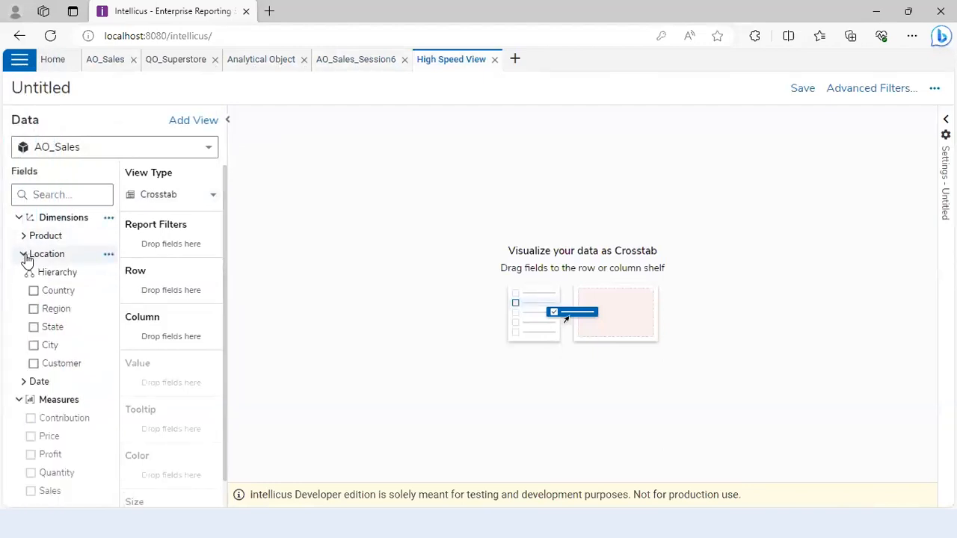
pyautogui.click(47, 310)
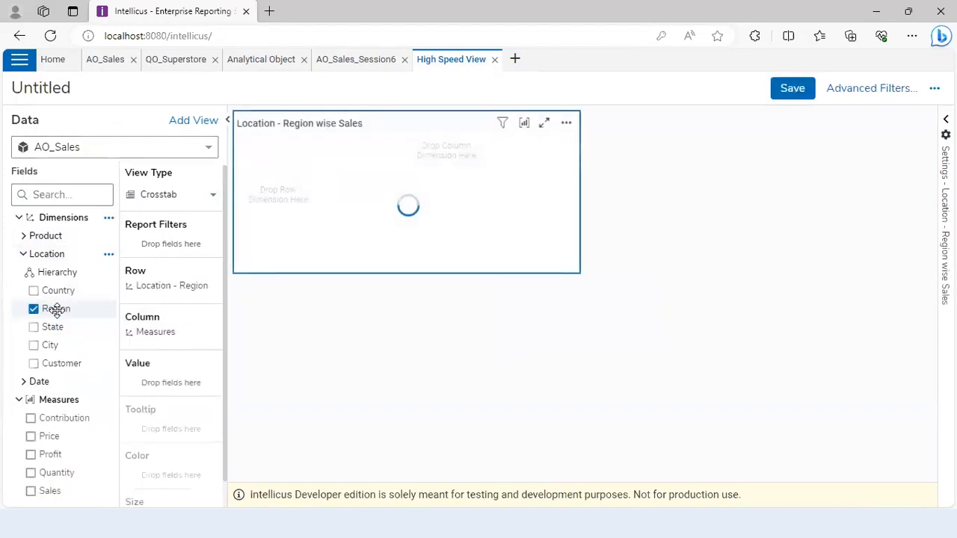
pyautogui.moveTo(578, 272); pyautogui.dragTo(612, 325)
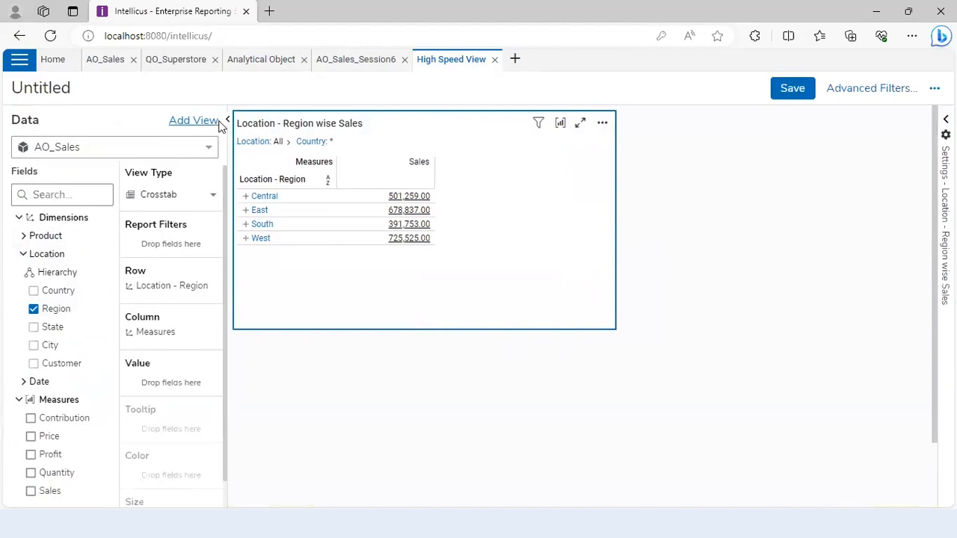
# - Collapse the data pane and select Sales and Contribution as the region crosstab's measures
pyautogui.click(227, 119)
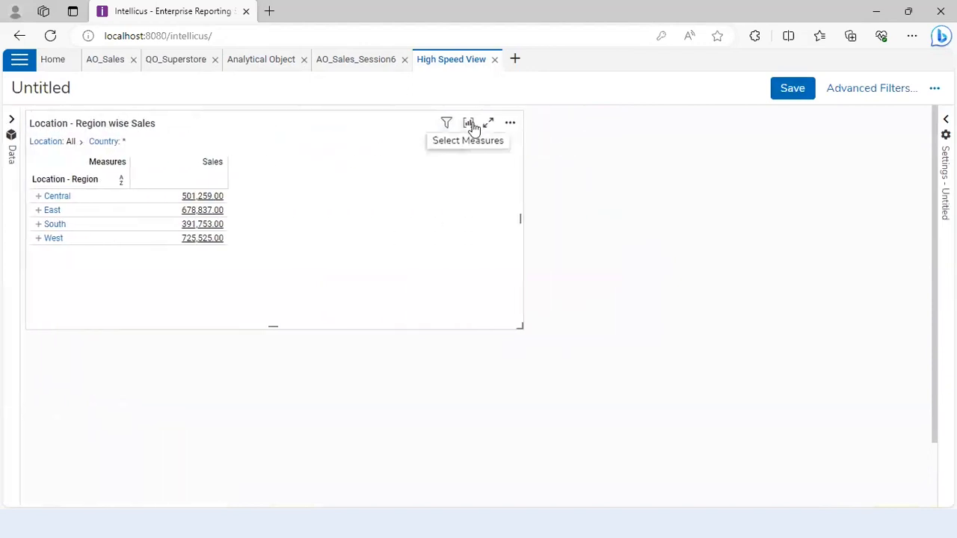
pyautogui.click(469, 123)
pyautogui.click(485, 261)
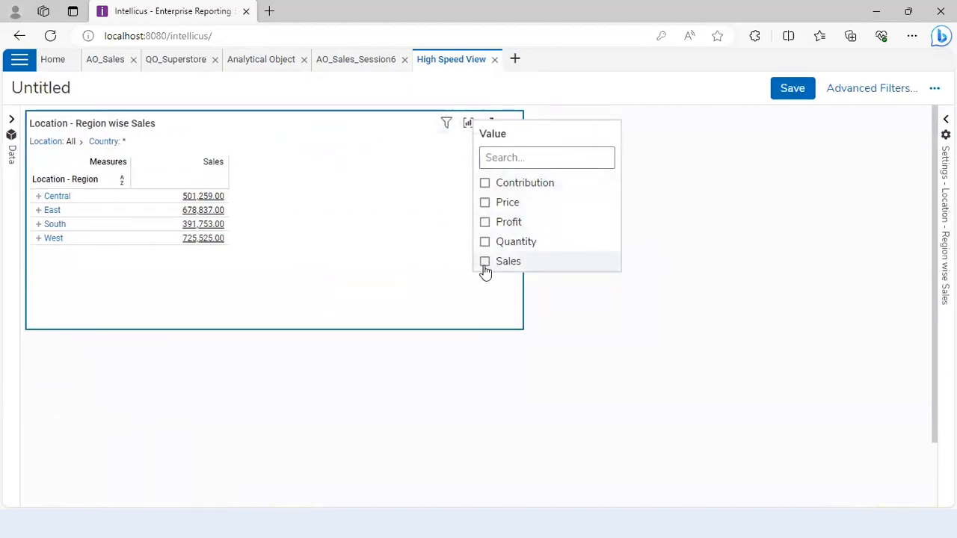
pyautogui.click(485, 184)
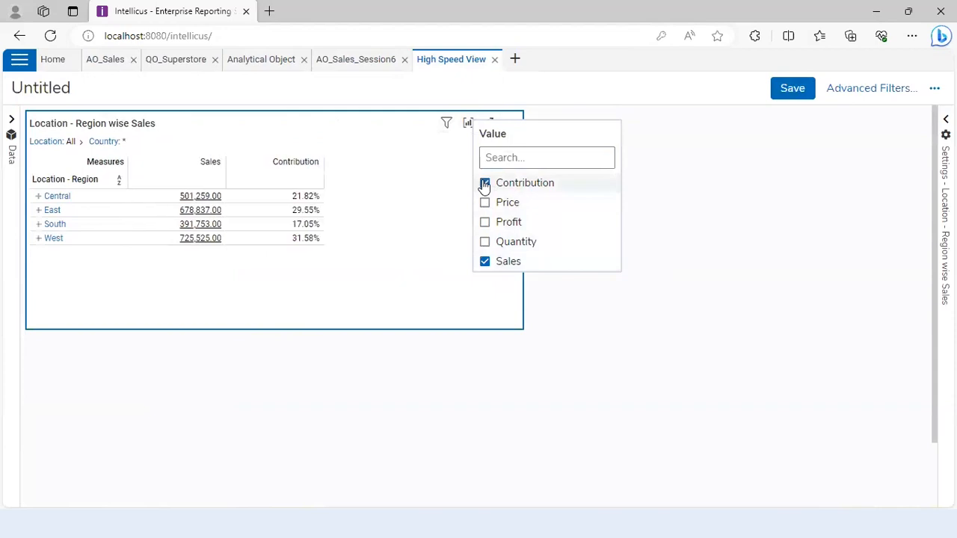
# - Switch the region crosstab's row level to Country and expand United States into its regions
pyautogui.click(77, 181)
pyautogui.click(106, 210)
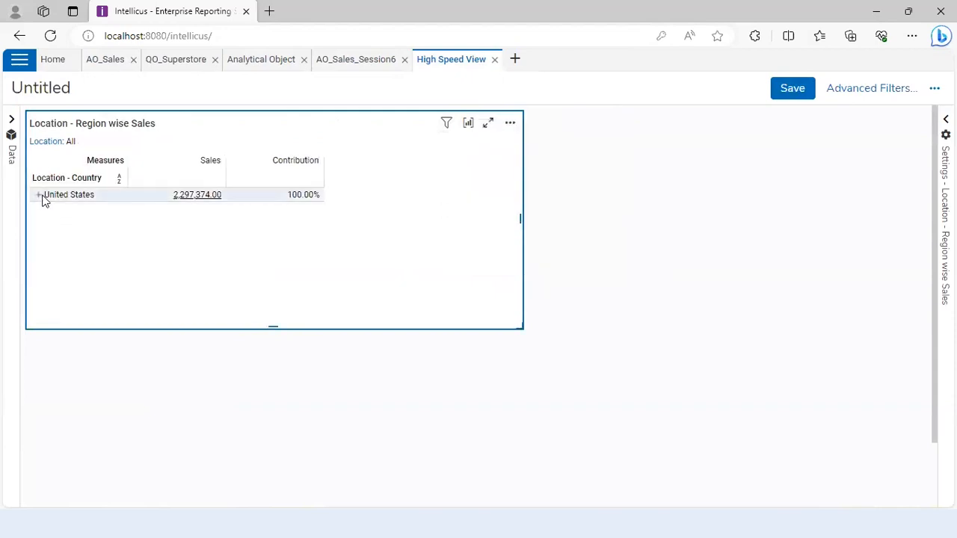
pyautogui.click(39, 195)
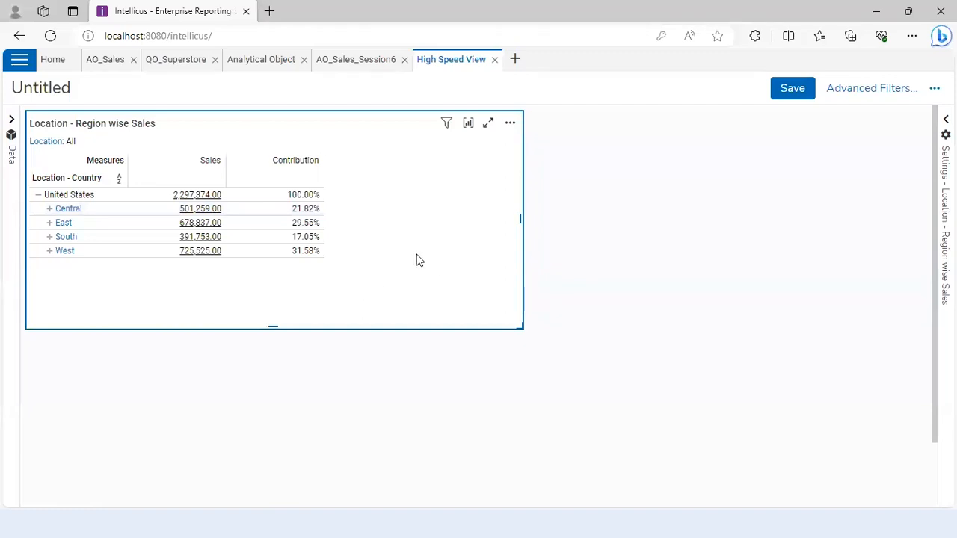
# - Reopen the data pane and add a second crosstab with the Product dimension's Segment level in its rows
pyautogui.click(11, 120)
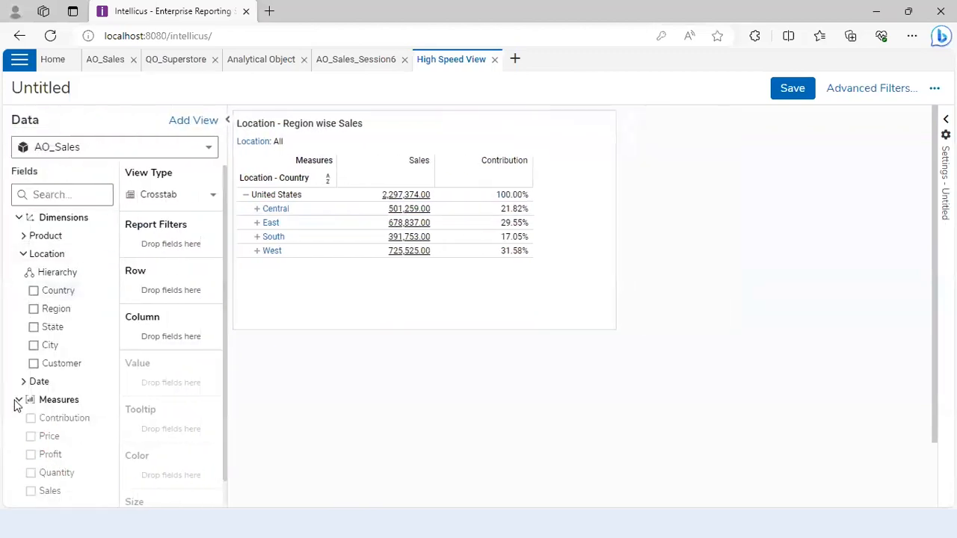
pyautogui.click(23, 254)
pyautogui.click(23, 235)
pyautogui.click(53, 273)
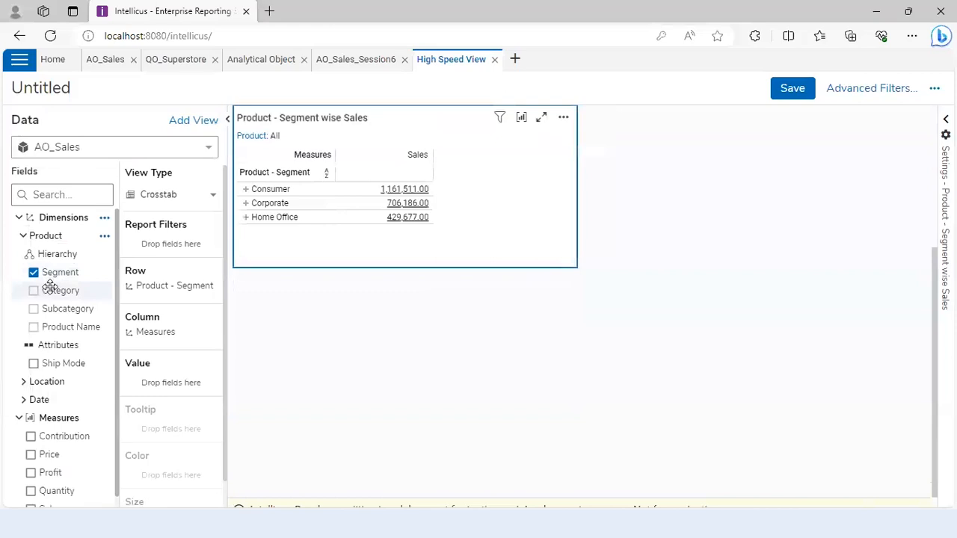
# - Select Sales and Contribution as the segment crosstab's measures
pyautogui.click(523, 119)
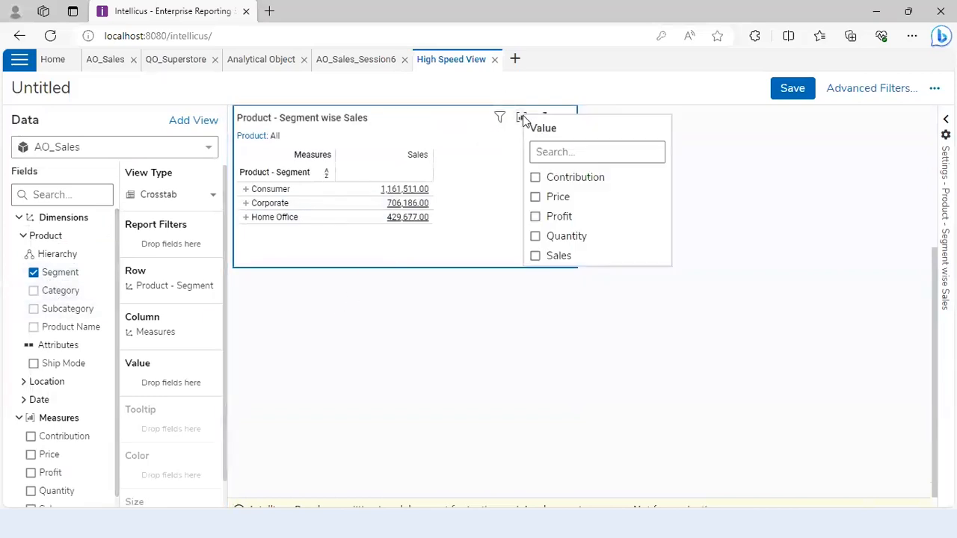
pyautogui.click(536, 256)
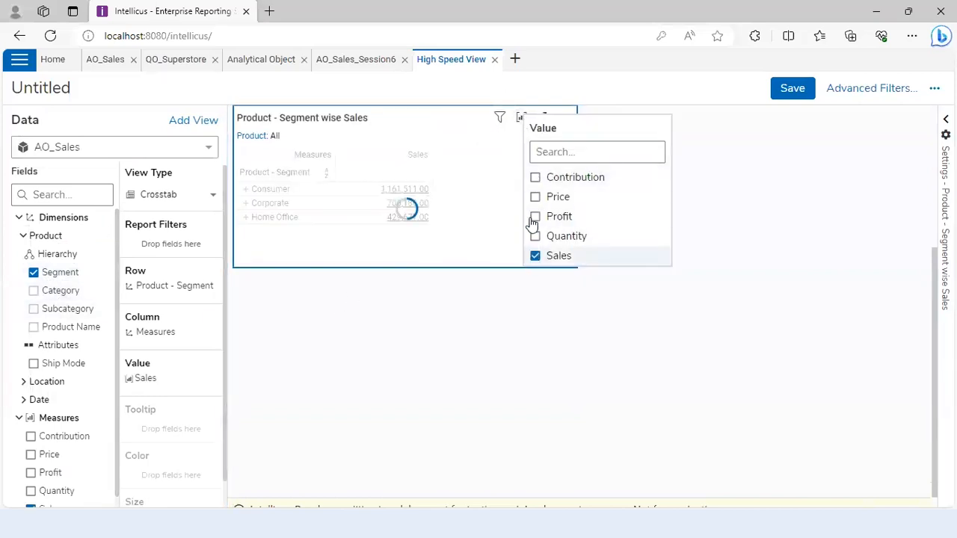
pyautogui.click(535, 177)
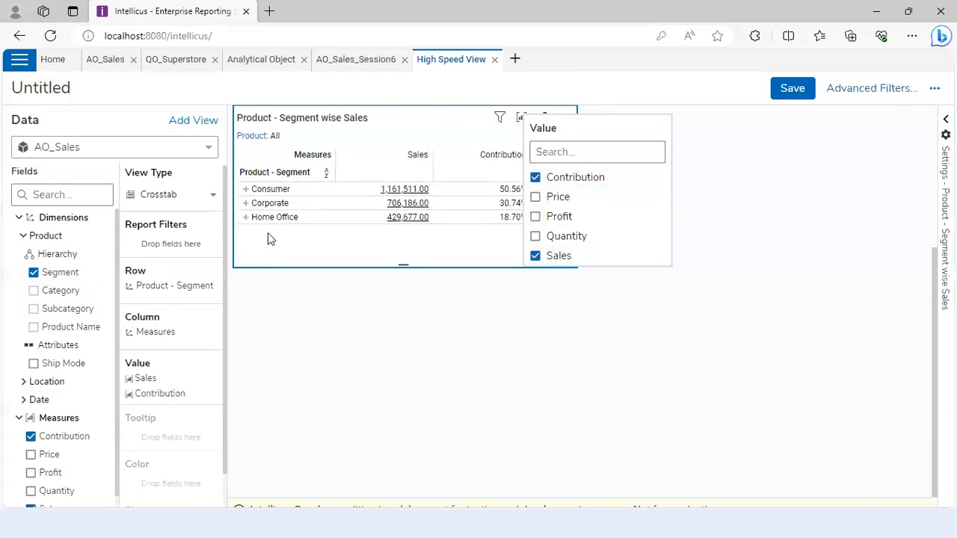
pyautogui.click(471, 342)
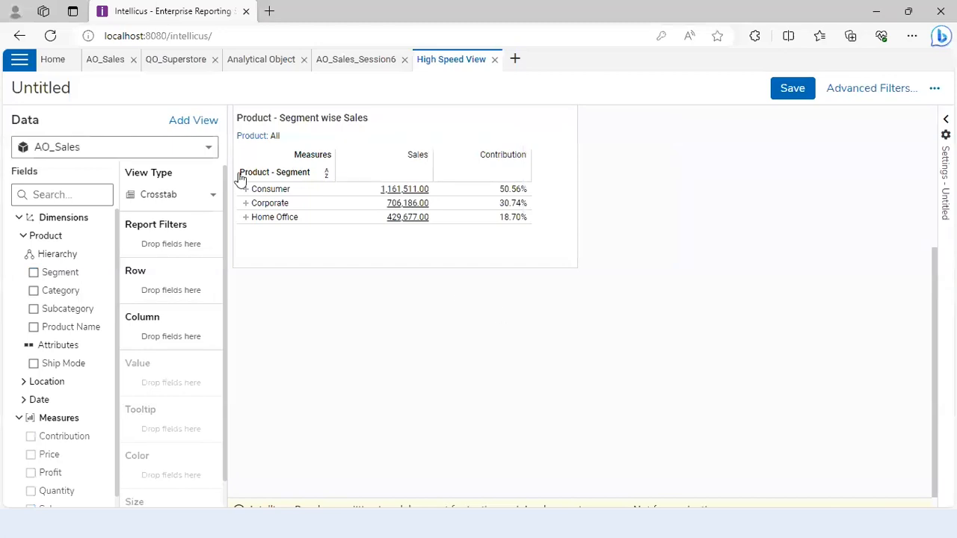
# - Examine AO_Sales_Session6's build status, including the last build summary and the all-build summary with dimension member counts
pyautogui.click(359, 59)
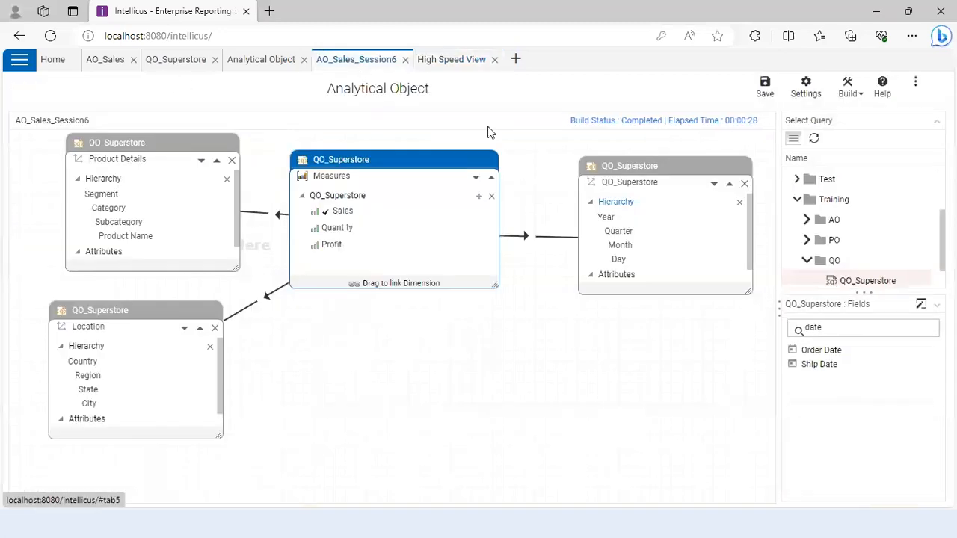
pyautogui.click(633, 122)
pyautogui.scroll(-5, 437, 348)
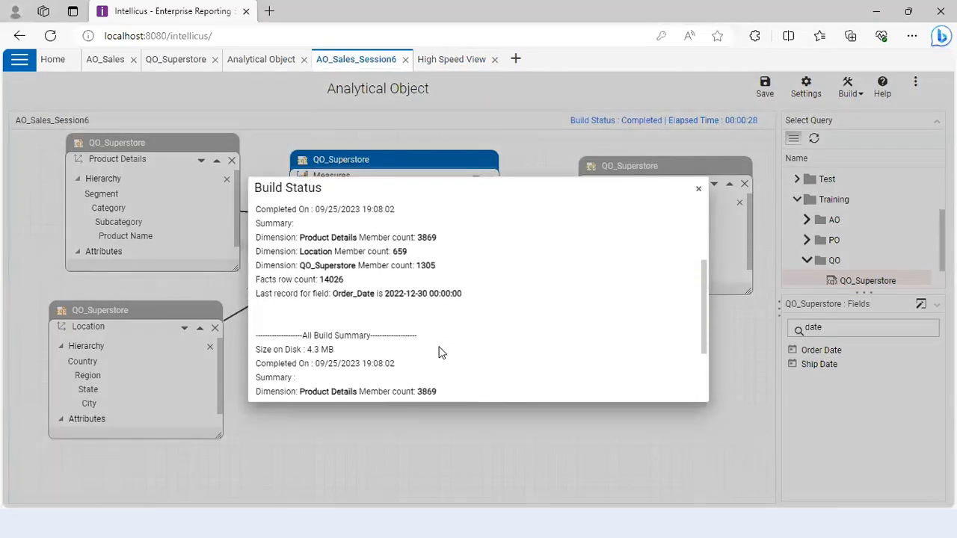
pyautogui.scroll(6, 439, 351)
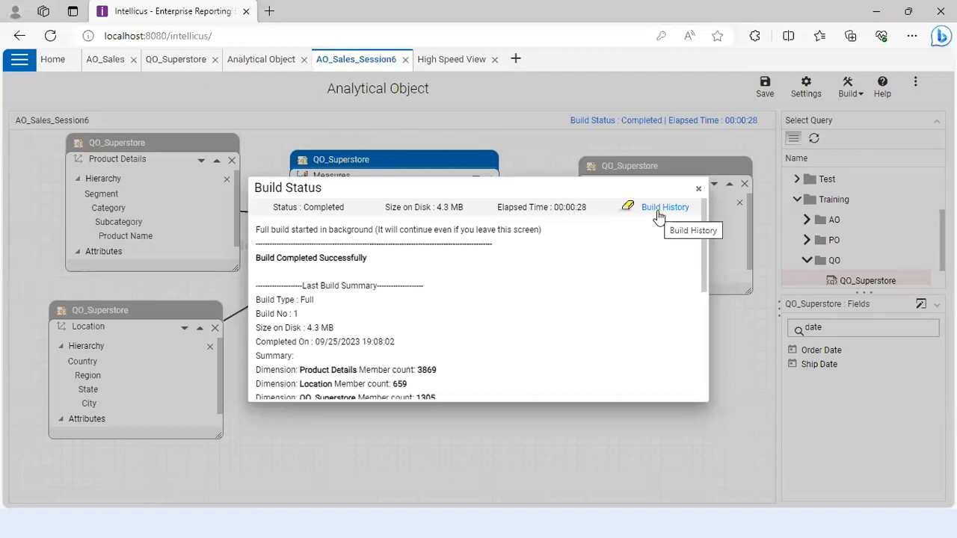
pyautogui.scroll(-2, 442, 337)
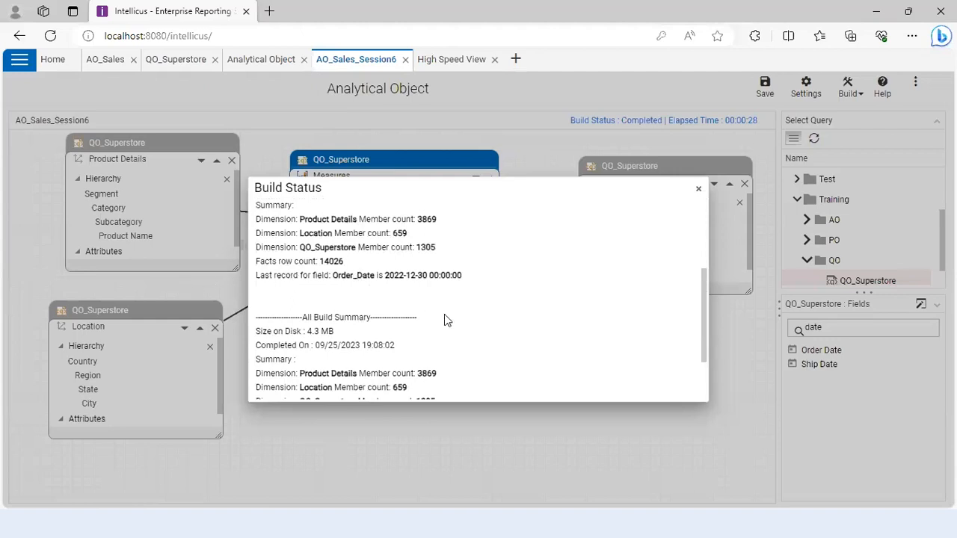
pyautogui.scroll(-1, 444, 320)
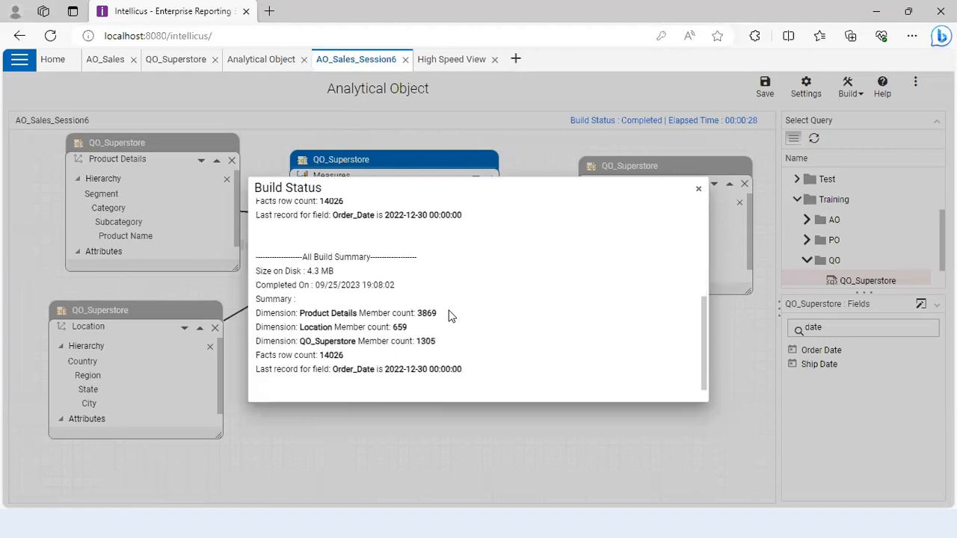
pyautogui.scroll(-1, 449, 316)
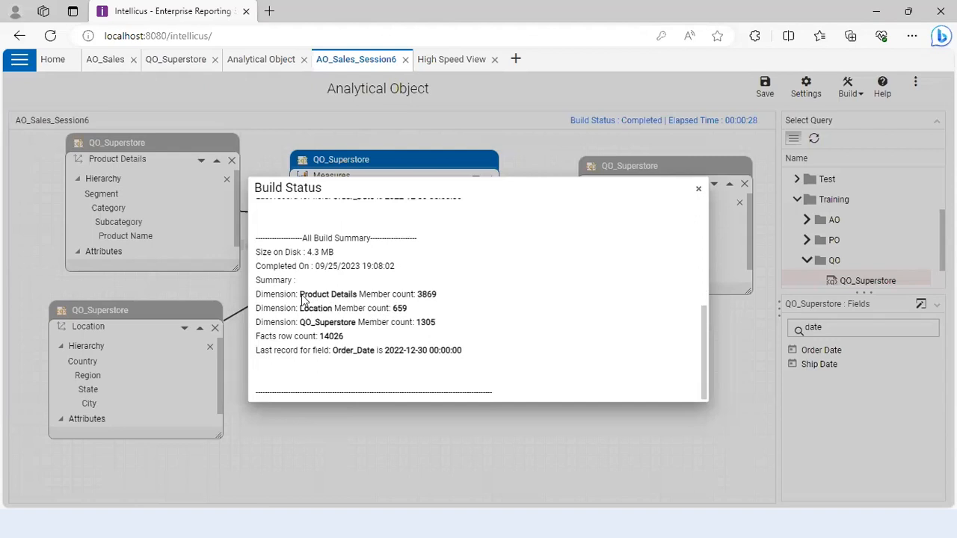
pyautogui.scroll(4, 410, 300)
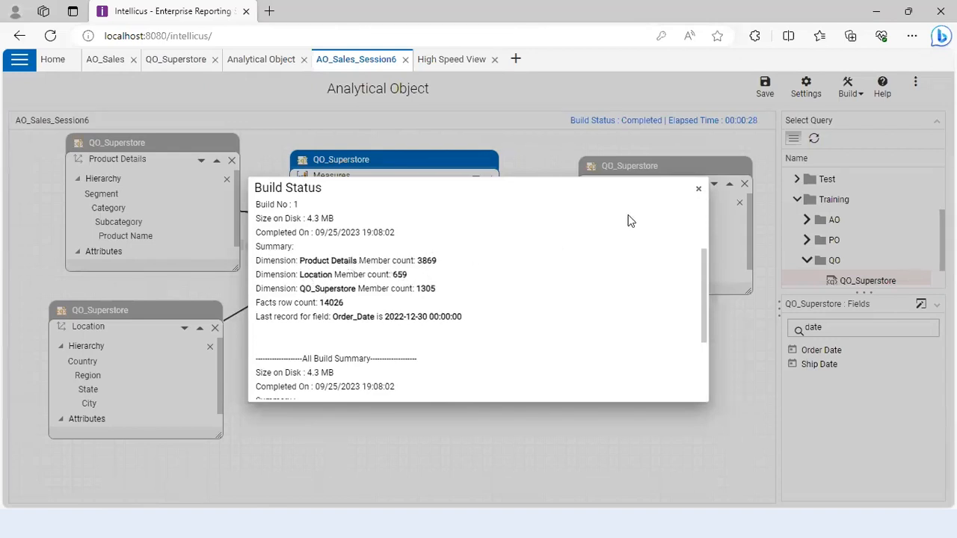
pyautogui.click(697, 189)
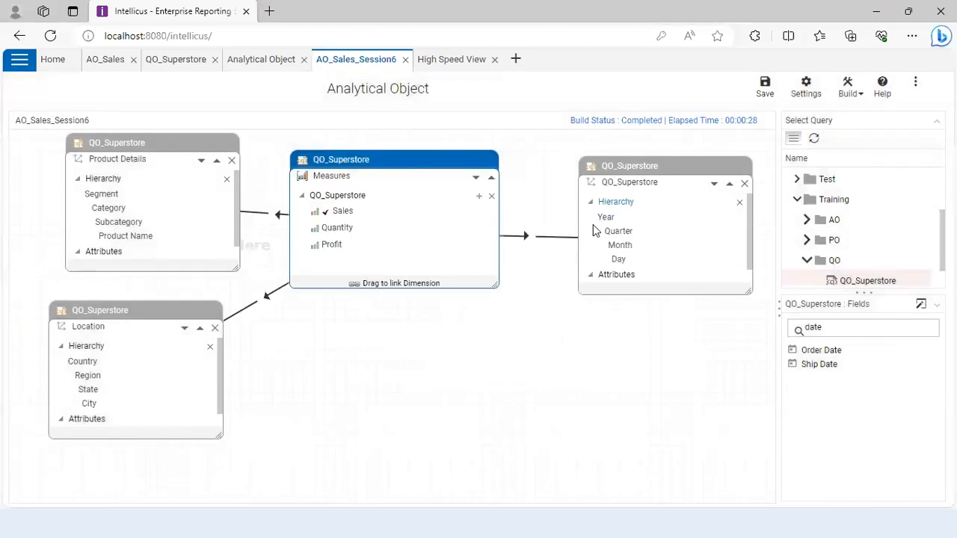
# - Rename the time dimension holding Year, Quarter, Month and Day as Date
pyautogui.doubleClick(626, 183)
pyautogui.click(371, 169)
pyautogui.doubleClick(370, 169)
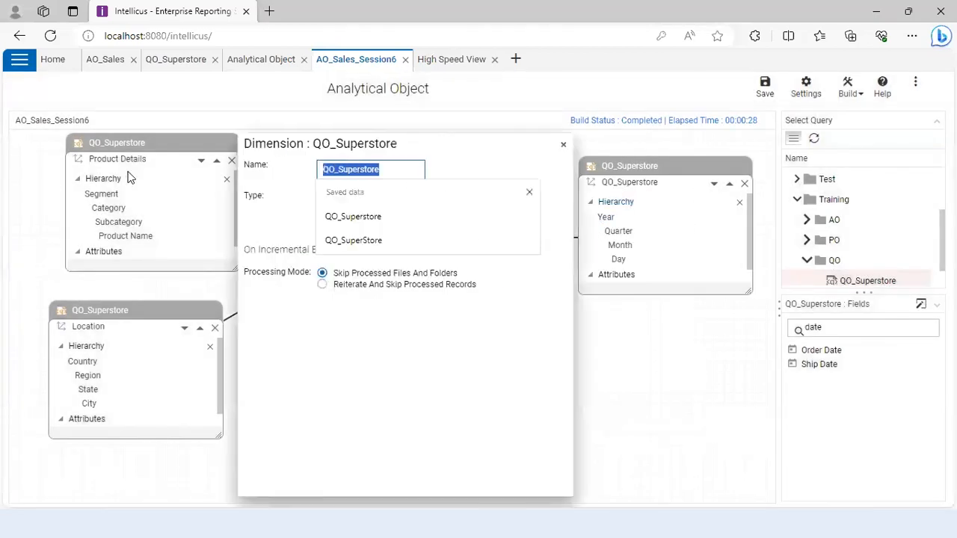
pyautogui.write('Date')
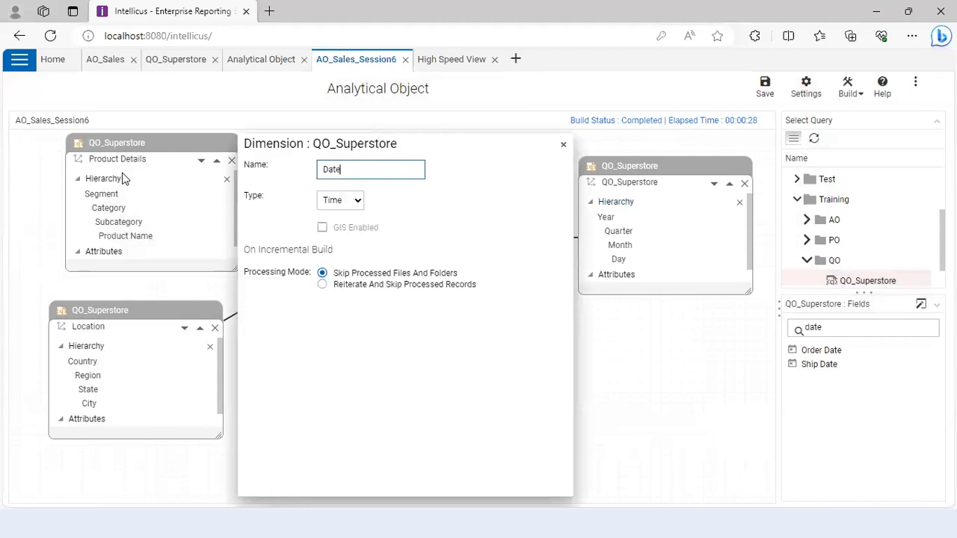
pyautogui.click(565, 142)
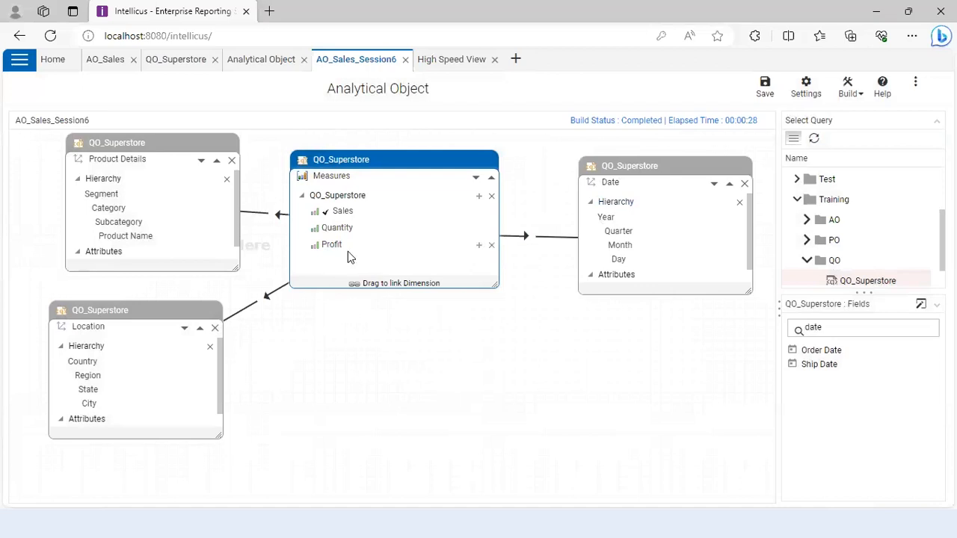
# - Set the Date hierarchy's level formats to yyyy for Year and QN-yyyy for Quarter
pyautogui.doubleClick(606, 218)
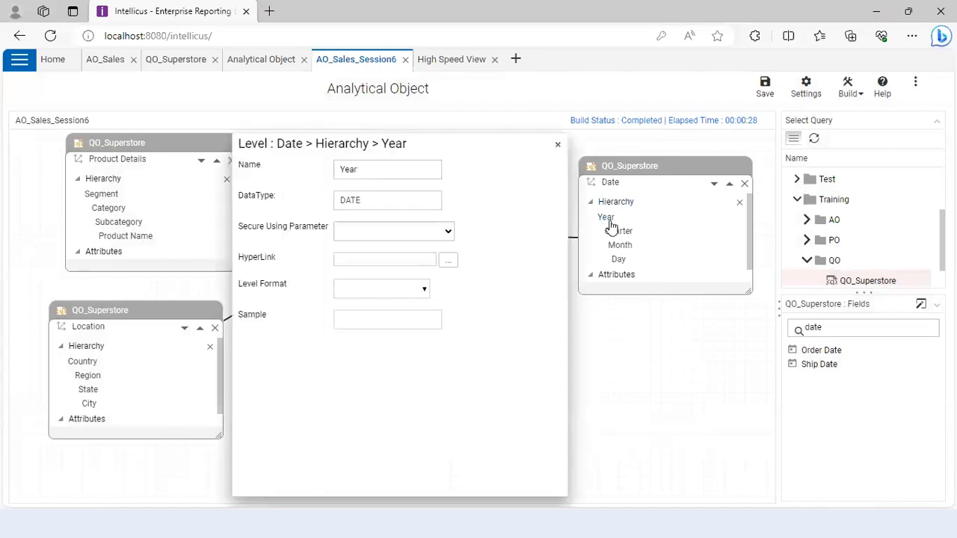
pyautogui.click(424, 289)
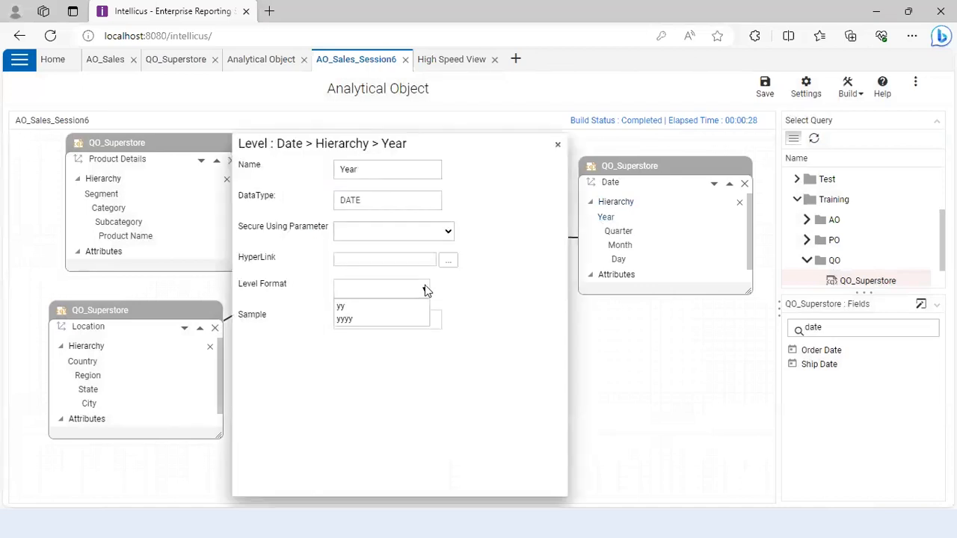
pyautogui.click(352, 320)
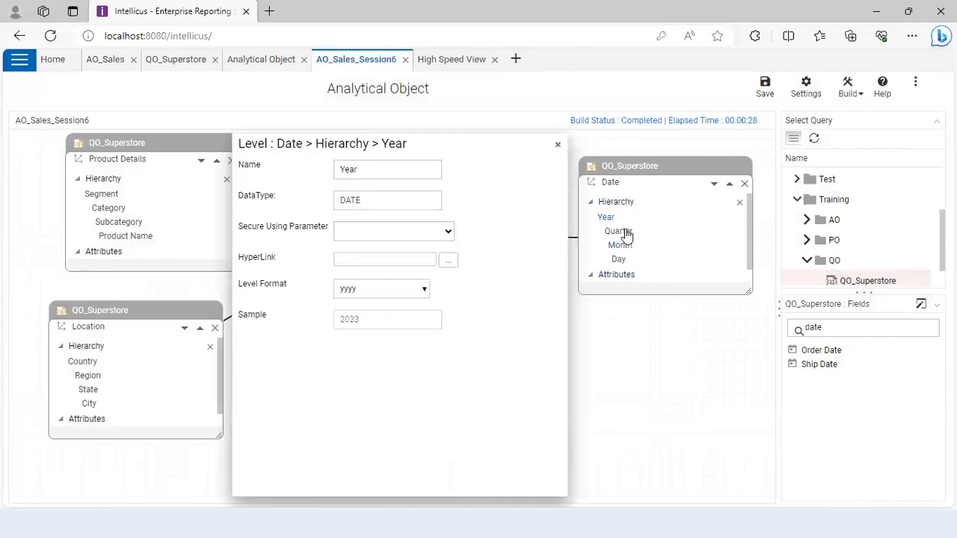
pyautogui.doubleClick(621, 231)
pyautogui.click(425, 290)
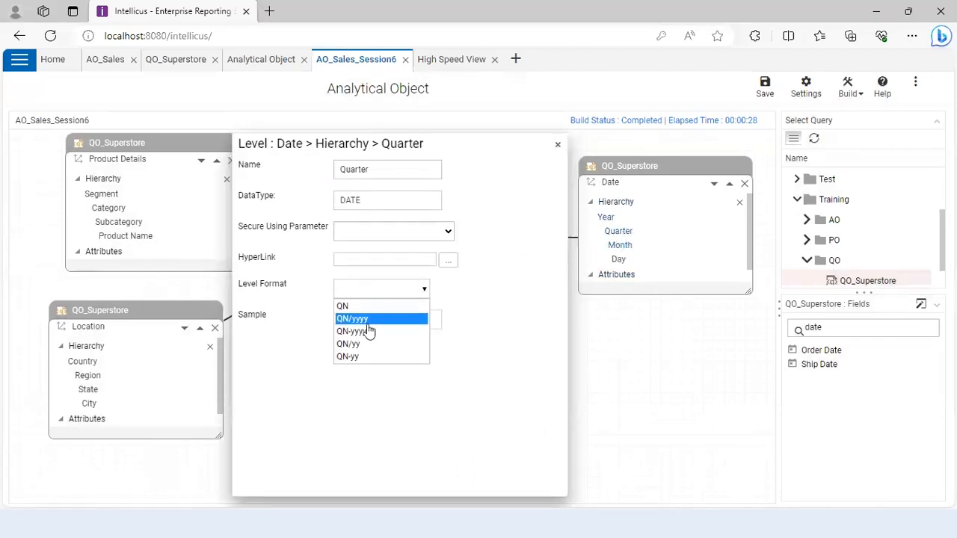
pyautogui.click(362, 335)
# - Set the Date hierarchy's level formats to MMM-yy for Month and dd-MMM-yy for Day
pyautogui.doubleClick(621, 246)
pyautogui.click(423, 290)
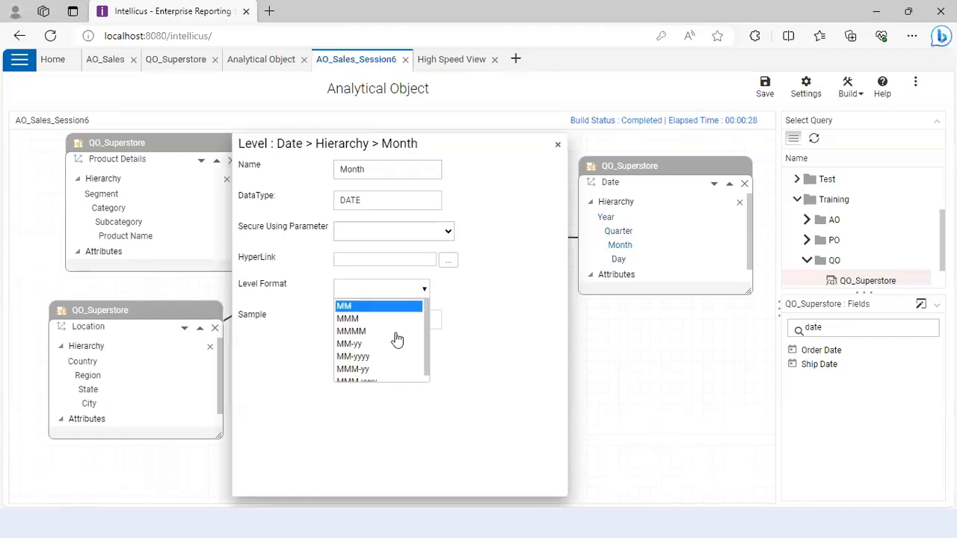
pyautogui.click(376, 369)
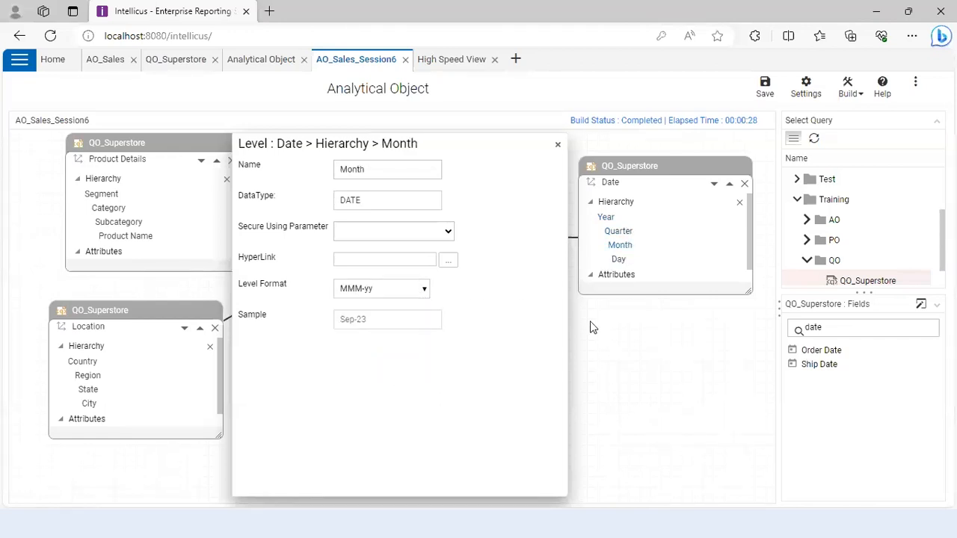
pyautogui.doubleClick(618, 258)
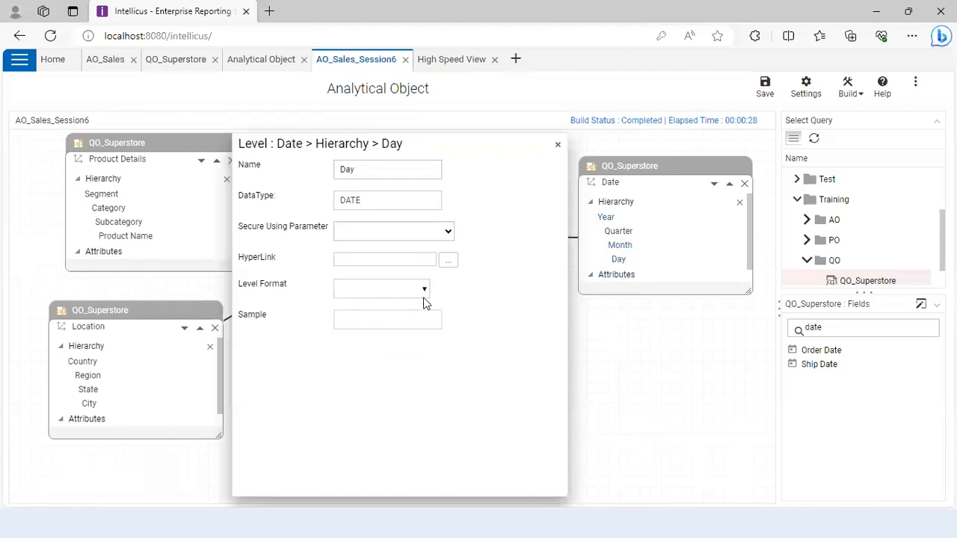
pyautogui.click(423, 290)
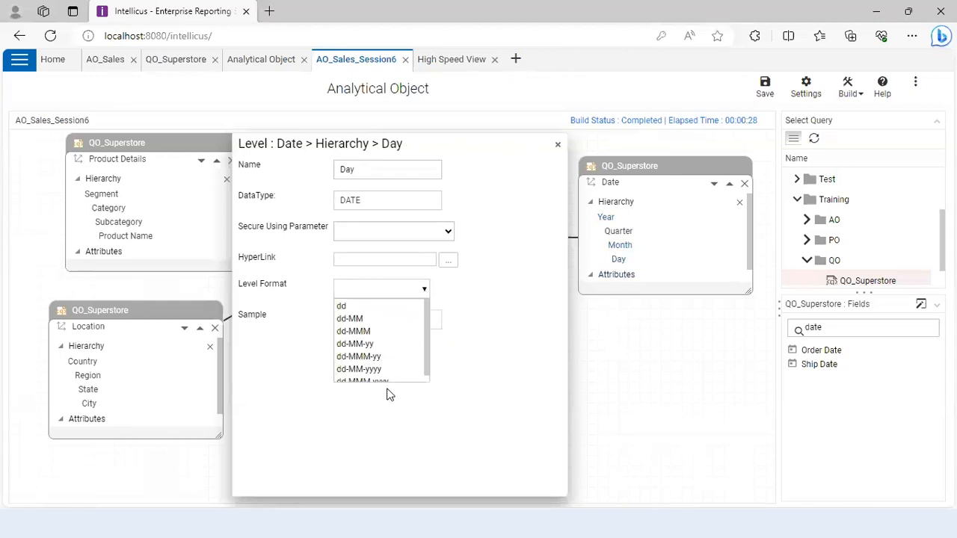
pyautogui.click(373, 356)
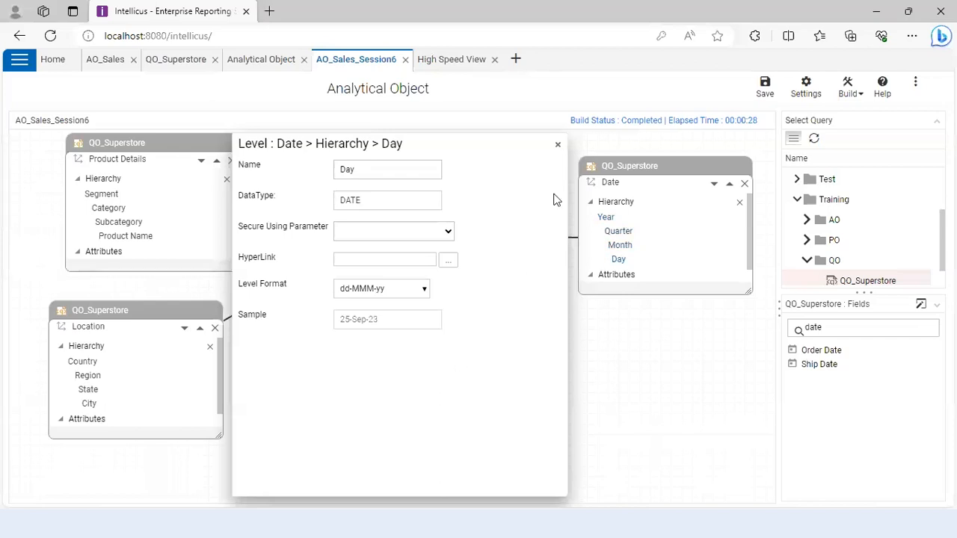
pyautogui.click(560, 146)
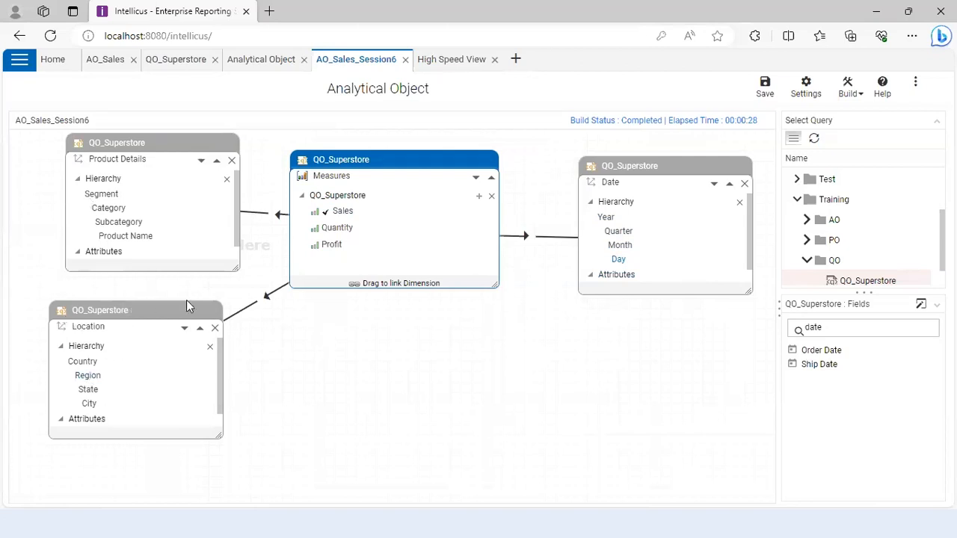
# - Examine the Location hierarchy's Country level properties, including its hyperlink and map settings, and revisit the High Speed View crosstabs
pyautogui.doubleClick(83, 362)
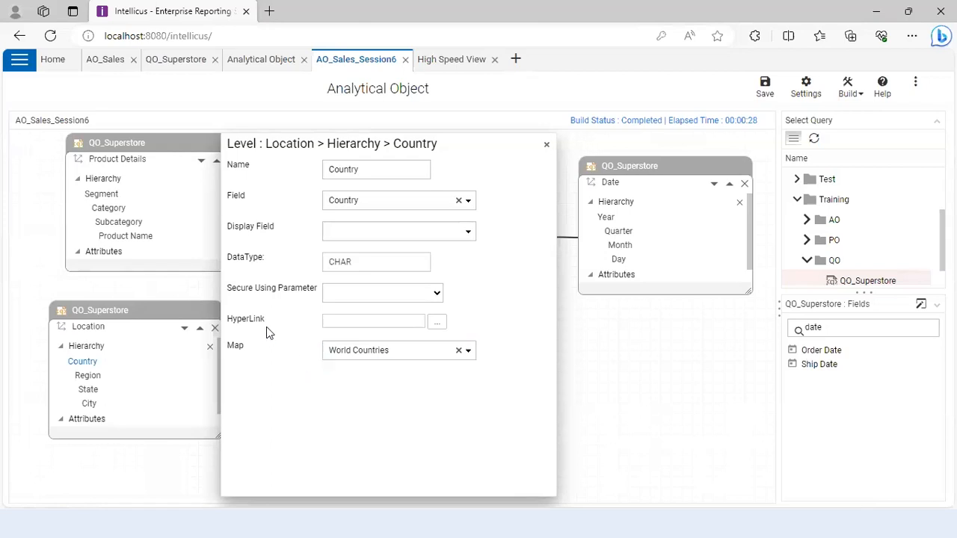
pyautogui.click(548, 146)
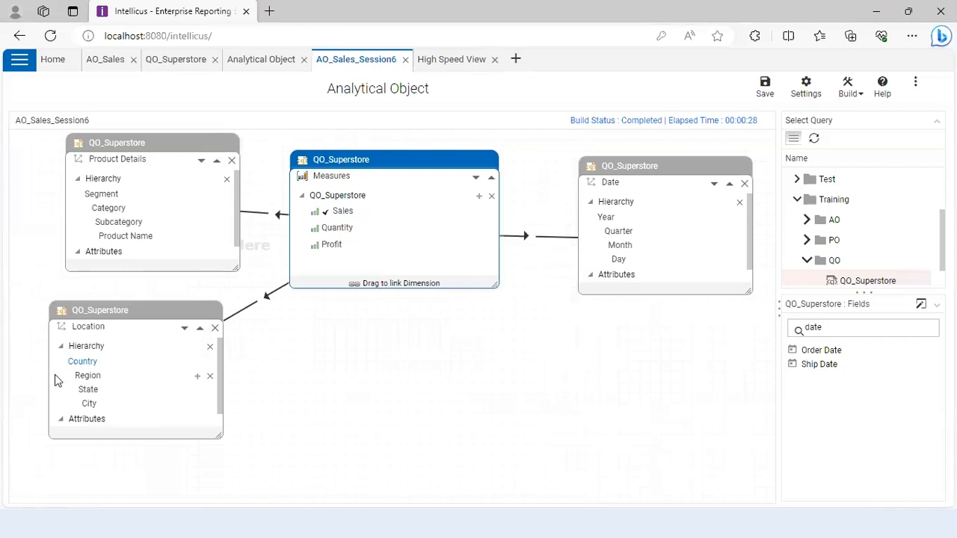
pyautogui.click(437, 64)
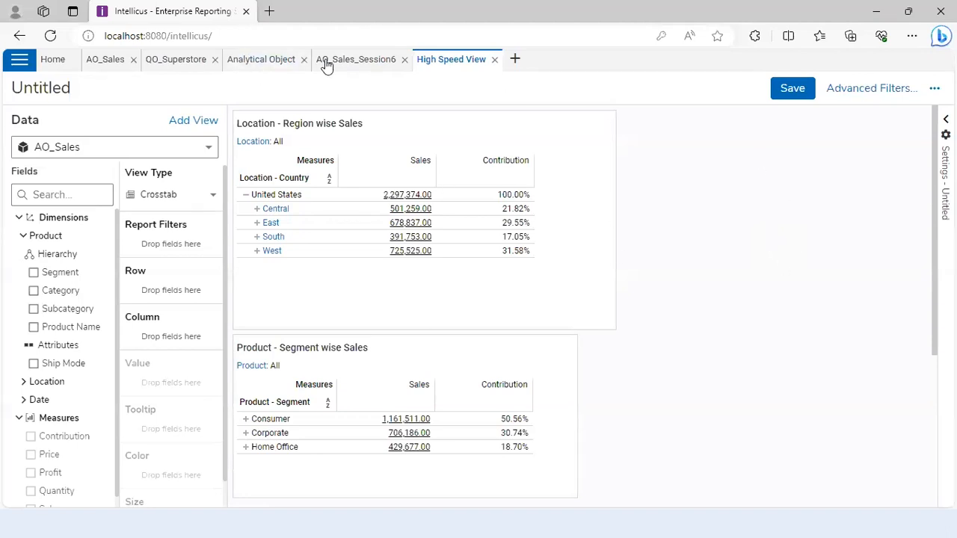
# - Give the Sales measure in AO_Sales_Session6 a drill-down hyperlink to the Regionwise_Sales report in the Training folder
pyautogui.click(352, 66)
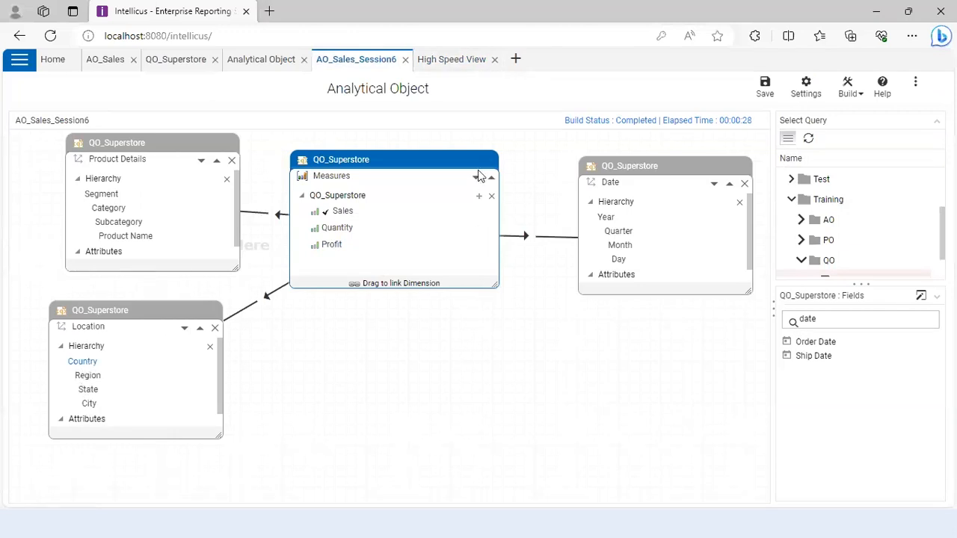
pyautogui.click(350, 213)
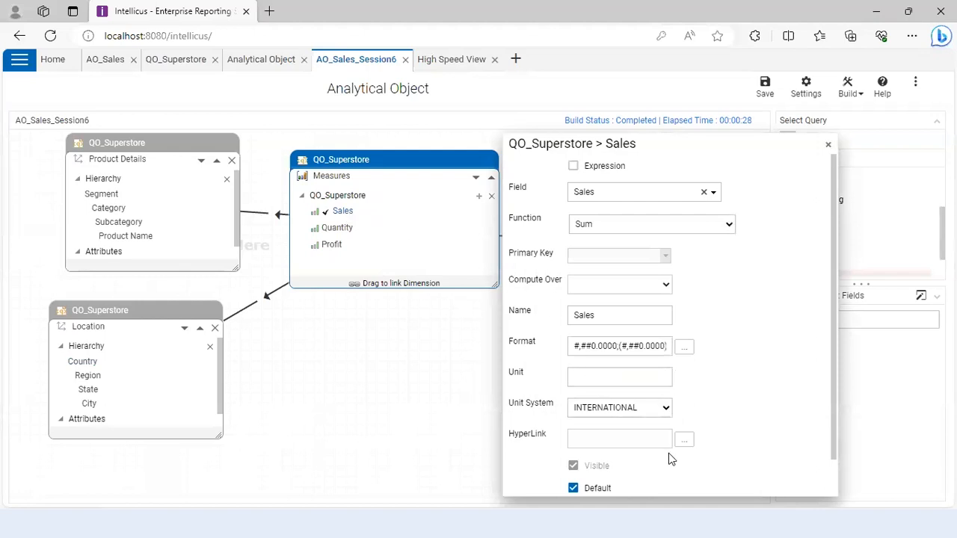
pyautogui.click(684, 442)
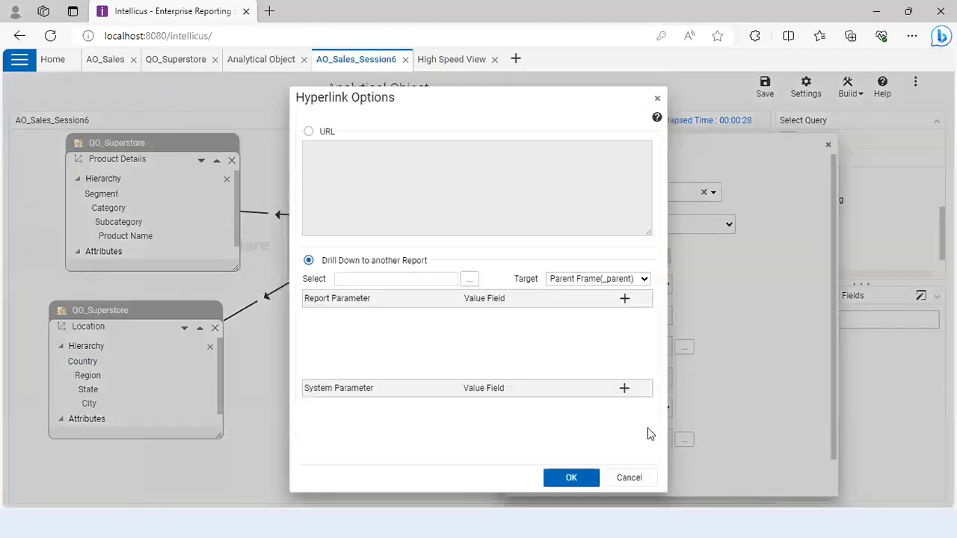
pyautogui.click(470, 279)
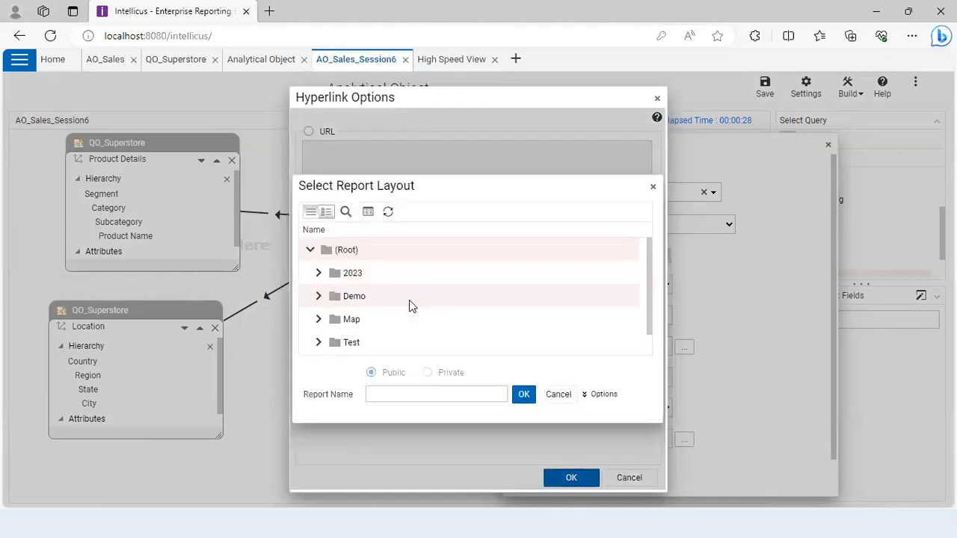
pyautogui.scroll(-1, 374, 329)
pyautogui.click(319, 344)
pyautogui.scroll(-2, 461, 336)
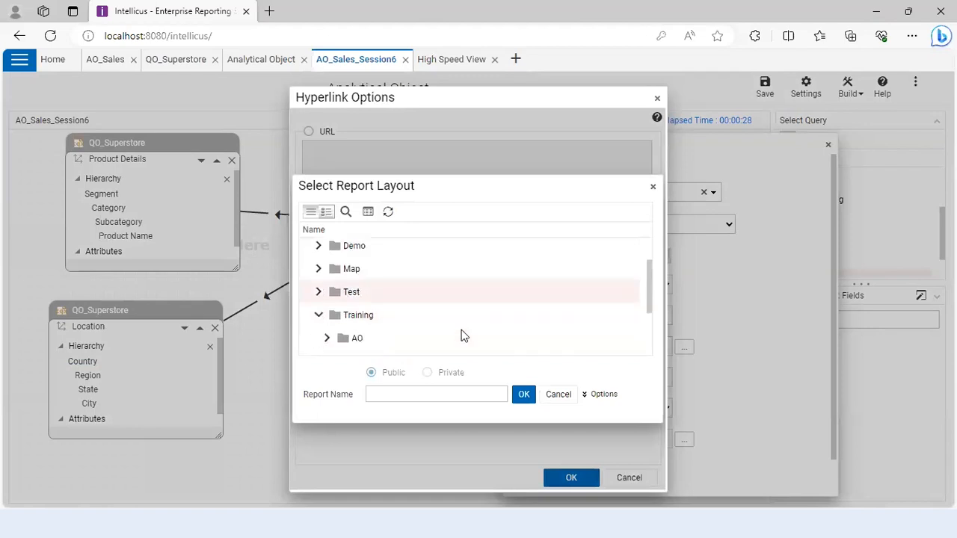
pyautogui.scroll(-3, 449, 317)
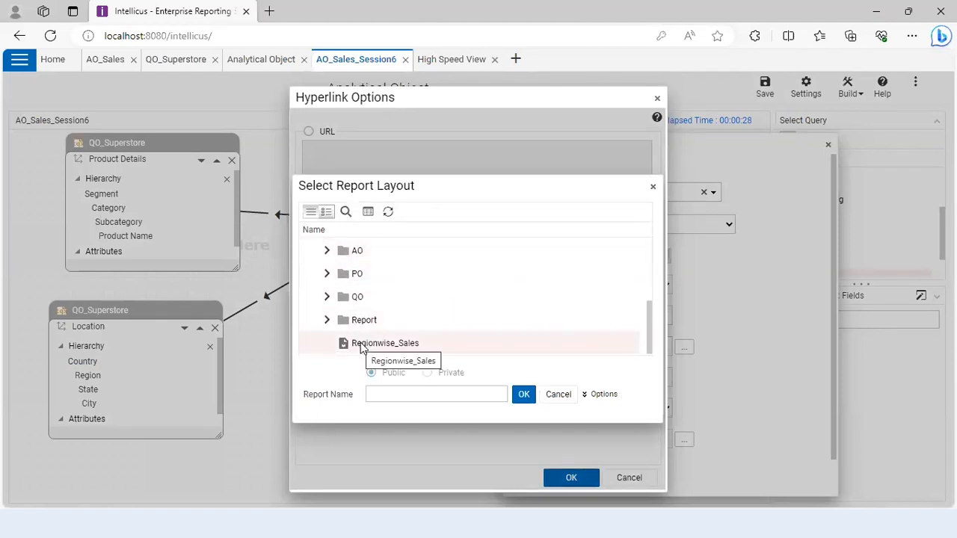
pyautogui.click(381, 343)
pyautogui.click(521, 397)
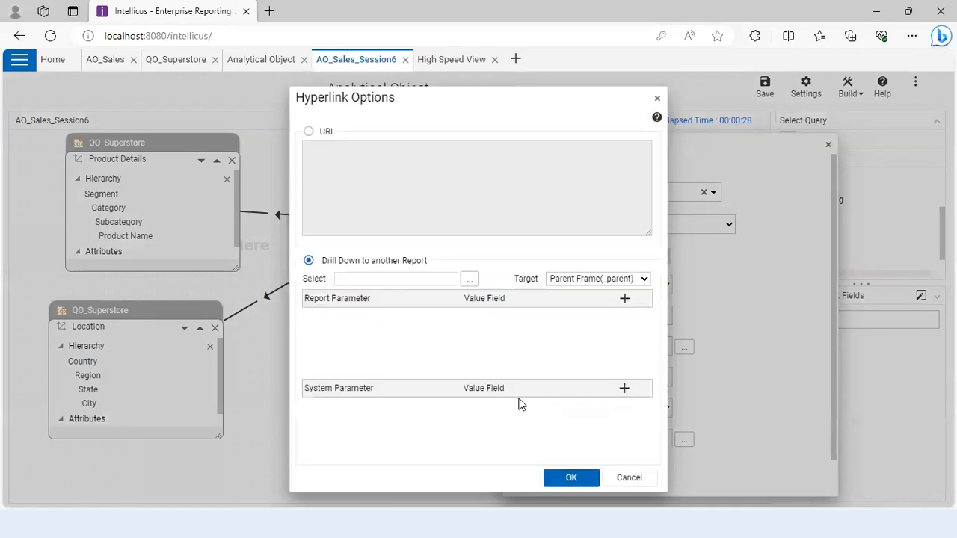
# - Map the Sales hyperlink's Location.Region report parameter to the value field <%Location.Region%> and accept the measure's settings
pyautogui.click(625, 302)
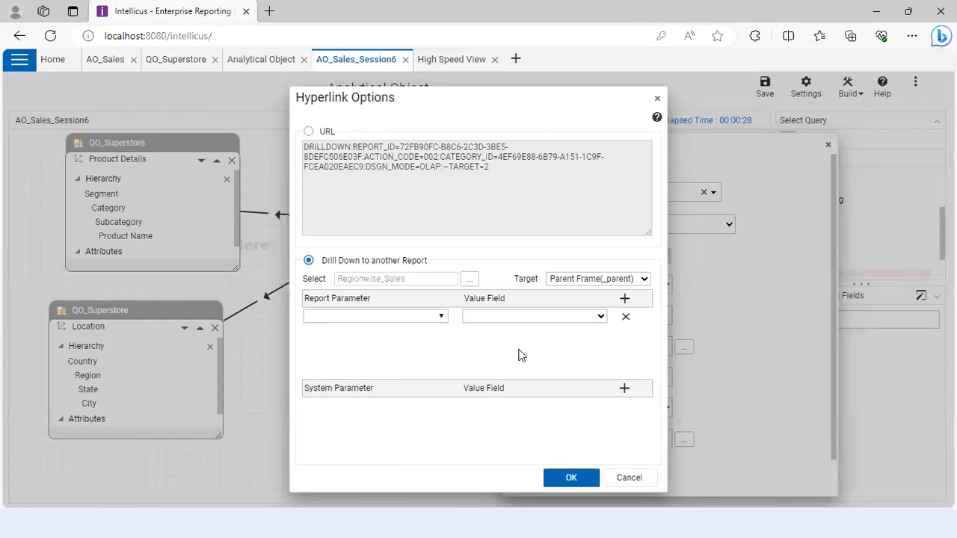
pyautogui.click(440, 317)
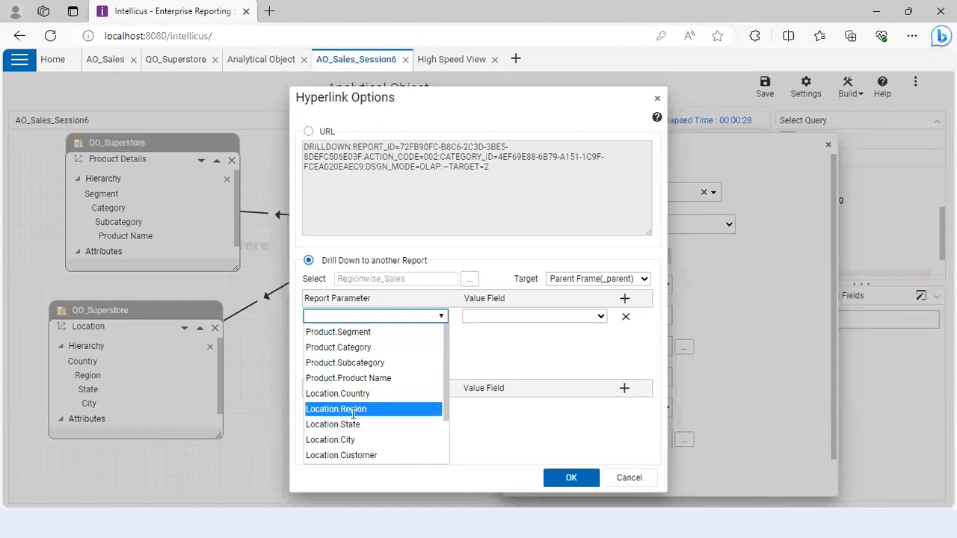
pyautogui.click(354, 415)
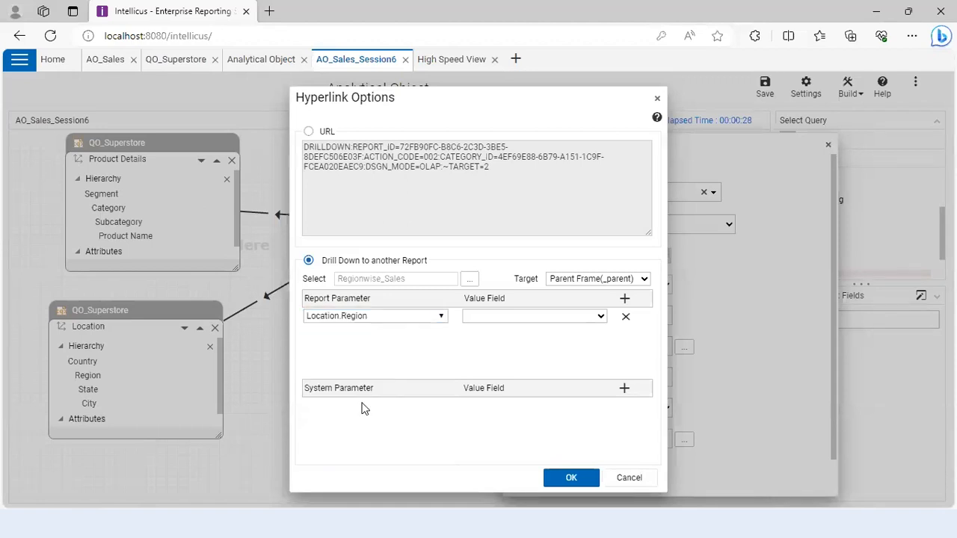
pyautogui.click(601, 317)
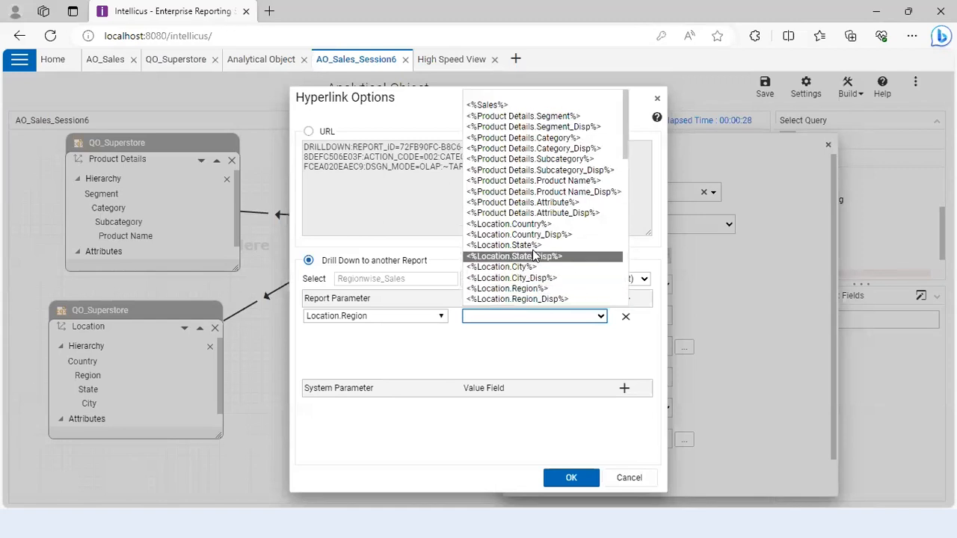
pyautogui.click(535, 288)
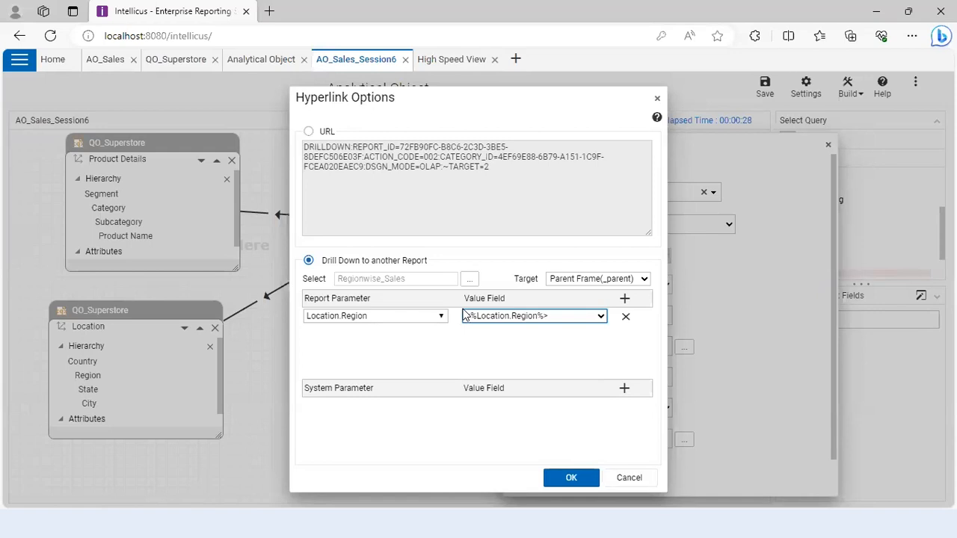
pyautogui.click(572, 477)
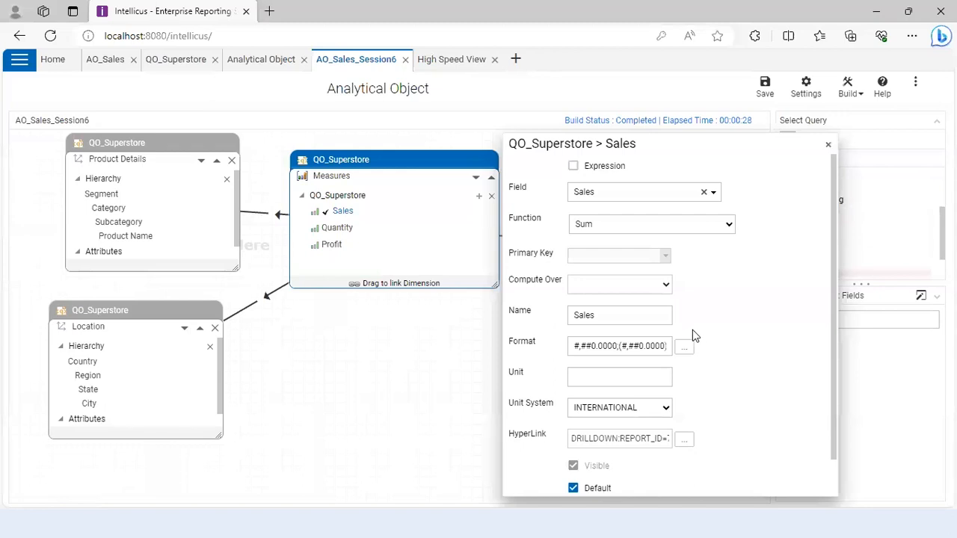
pyautogui.click(828, 144)
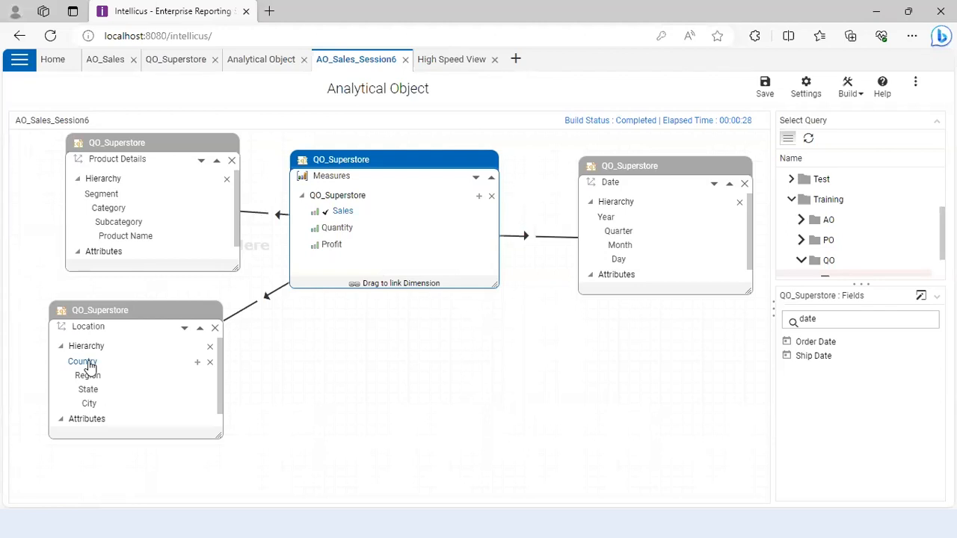
# - Give the Location hierarchy's Region level a drill-down hyperlink to the Training folder's Regionwise_Sales report
pyautogui.click(88, 363)
pyautogui.click(88, 376)
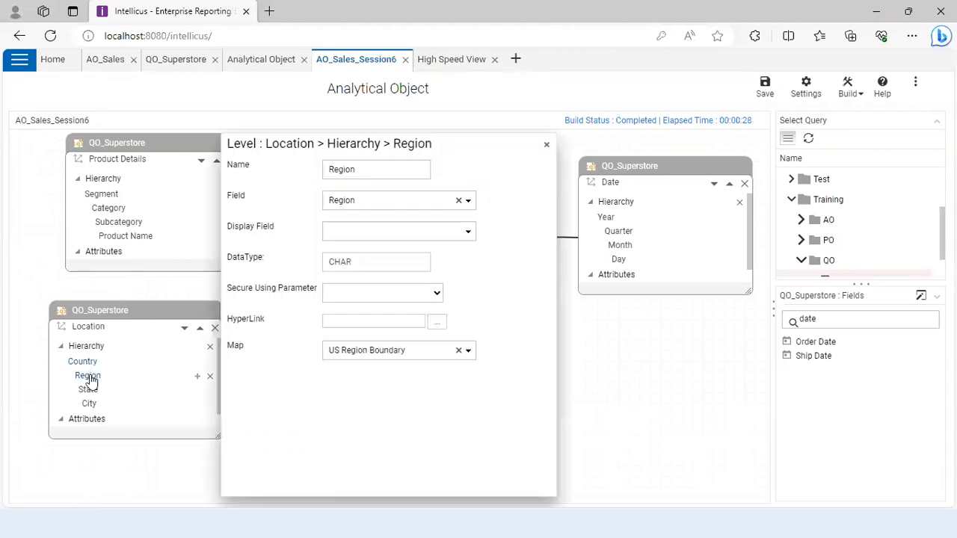
pyautogui.click(437, 322)
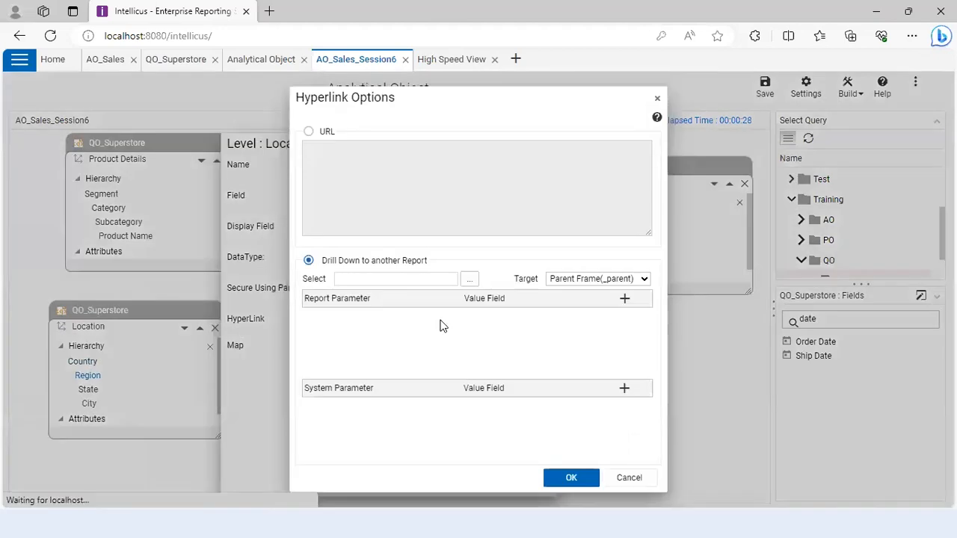
pyautogui.click(468, 279)
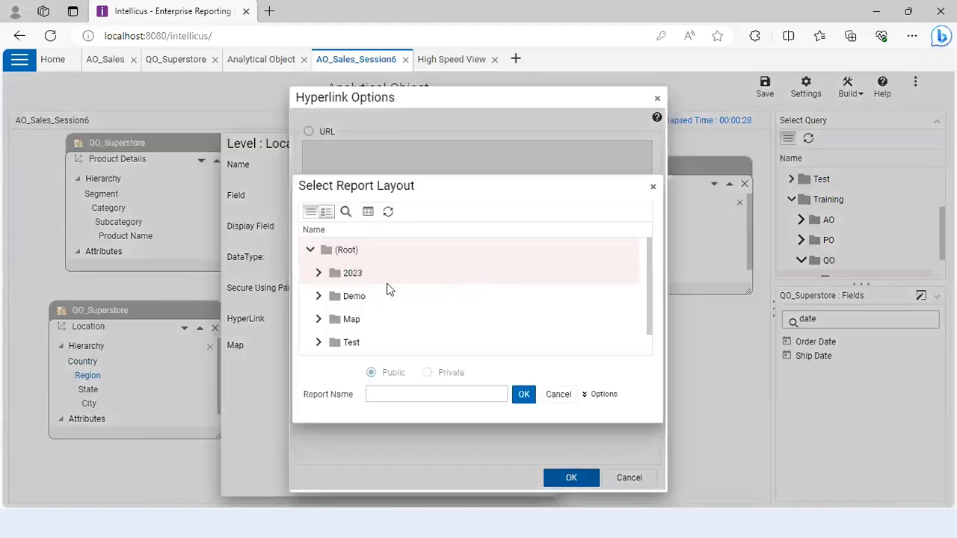
pyautogui.scroll(1, 442, 300)
pyautogui.scroll(-1, 443, 266)
pyautogui.click(349, 344)
pyautogui.scroll(-2, 441, 317)
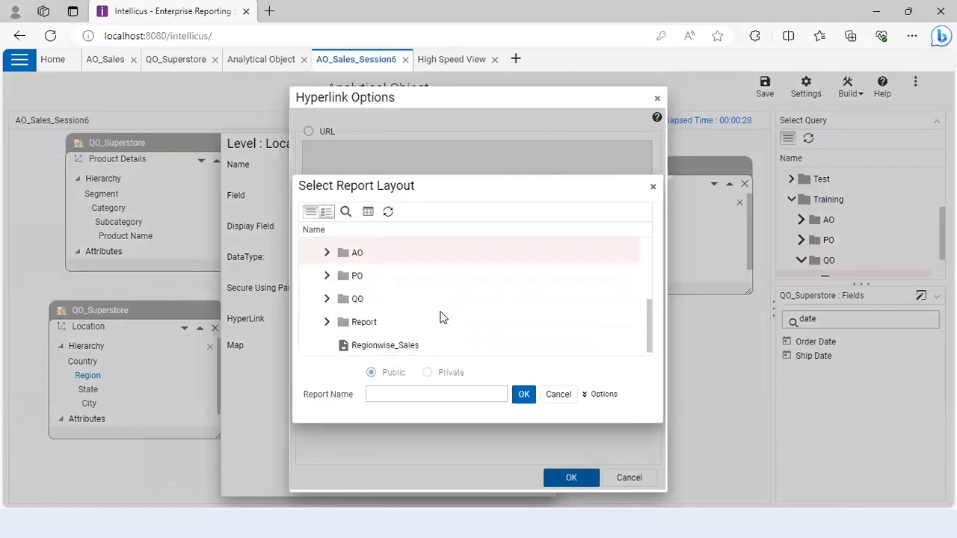
pyautogui.click(371, 345)
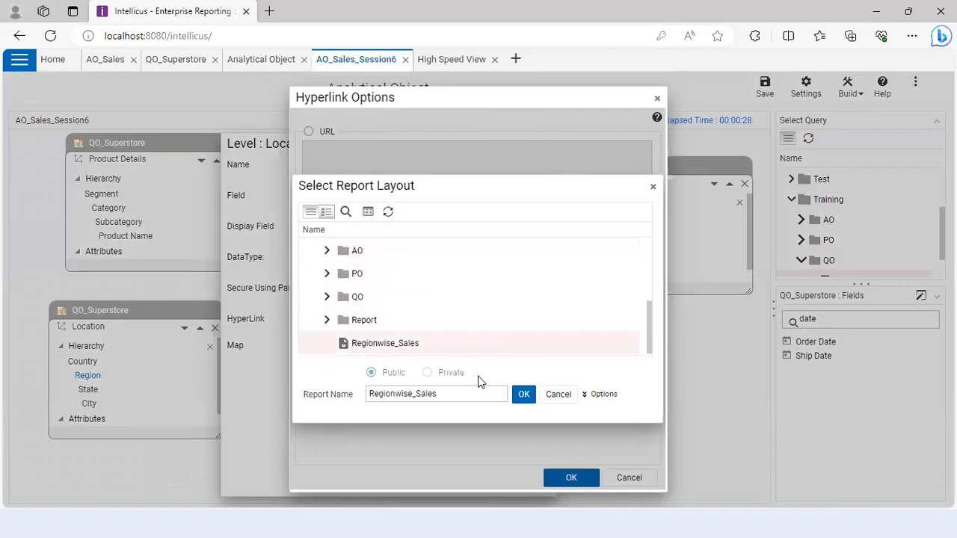
pyautogui.click(526, 396)
# - Map the Region level hyperlink's Location.Region report parameter to the value field <%Region%> and accept the level's settings
pyautogui.click(624, 301)
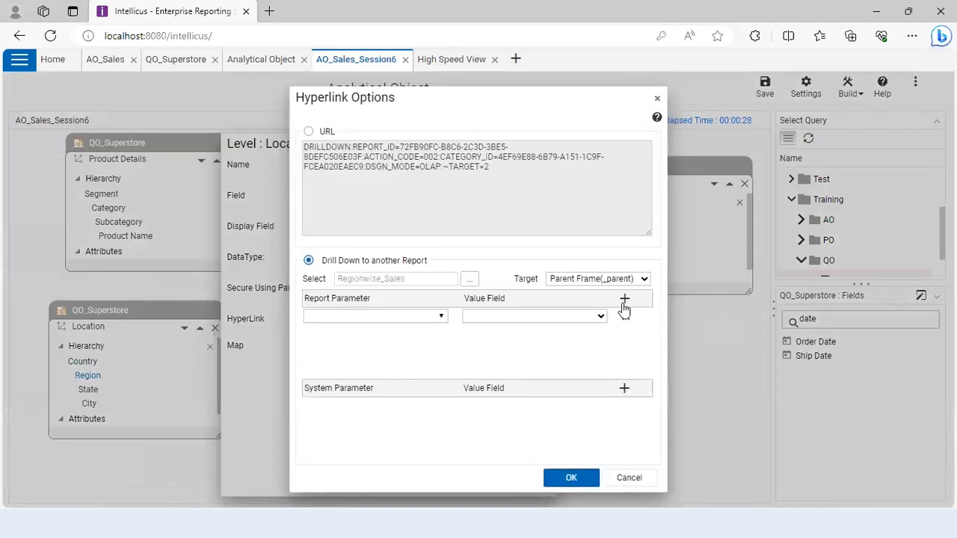
pyautogui.click(442, 316)
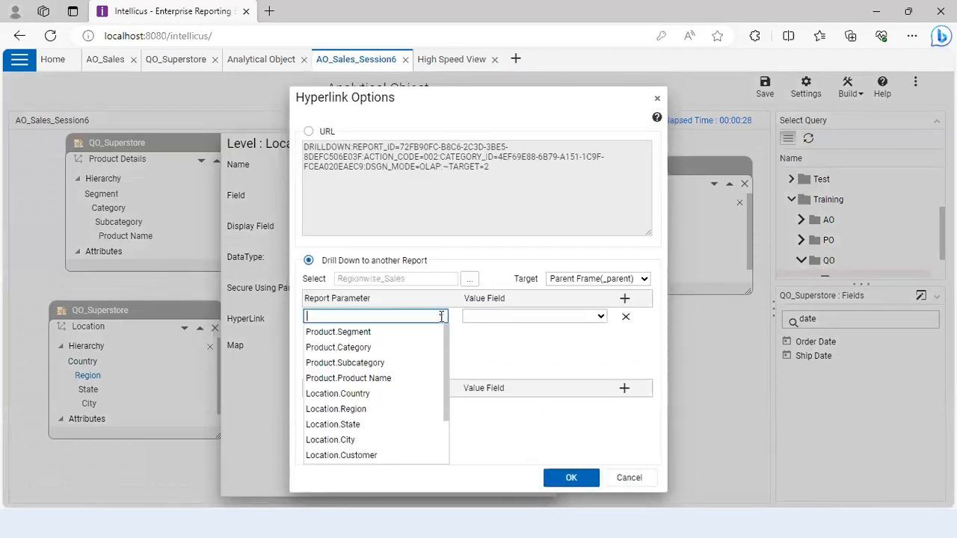
pyautogui.click(340, 408)
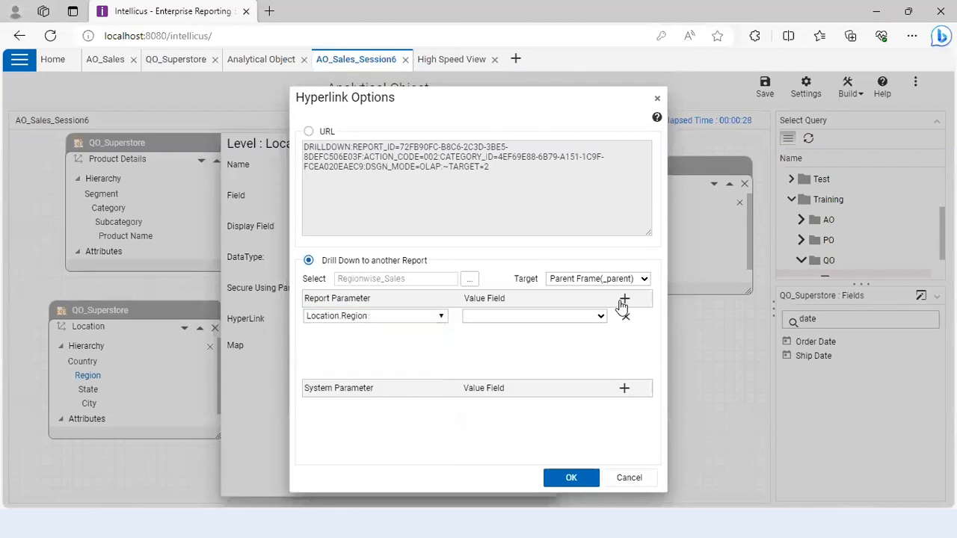
pyautogui.click(603, 316)
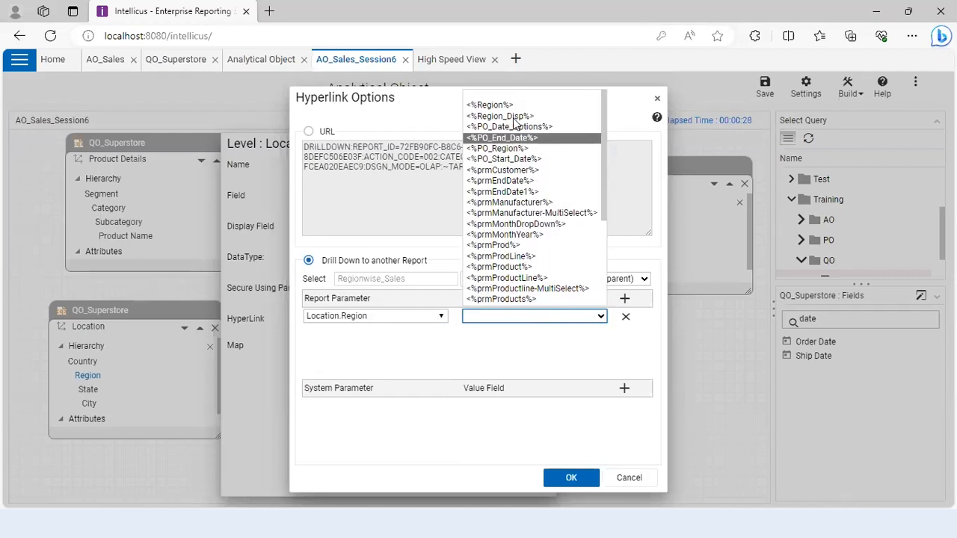
pyautogui.click(493, 106)
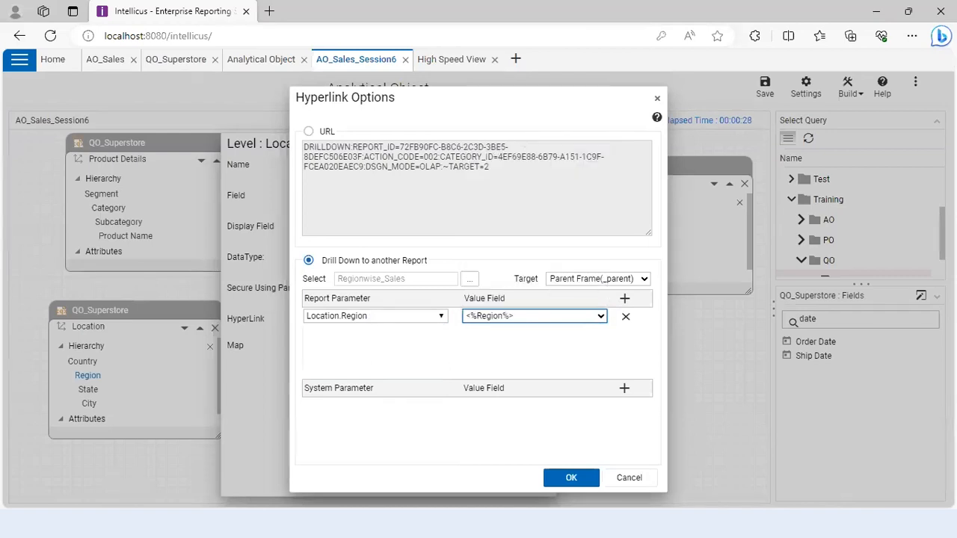
pyautogui.click(571, 478)
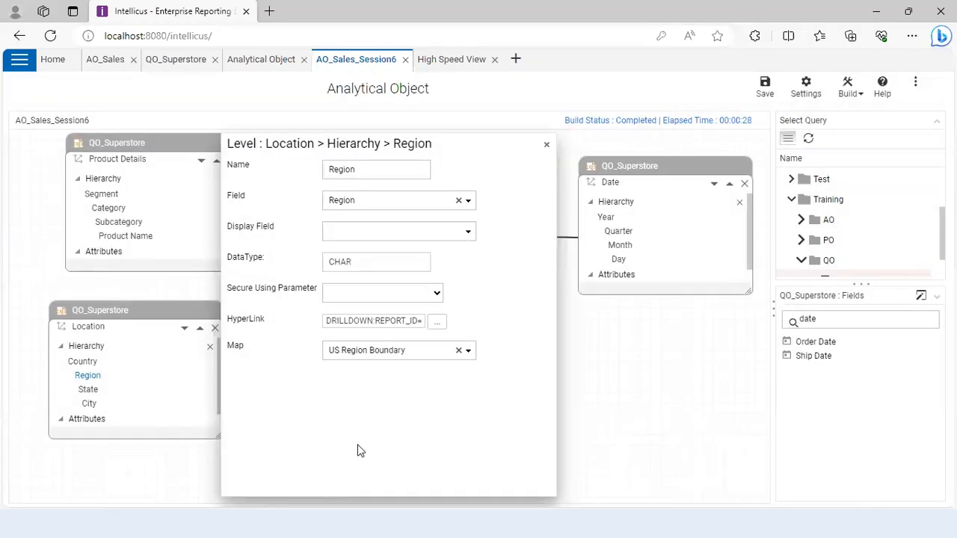
pyautogui.click(547, 146)
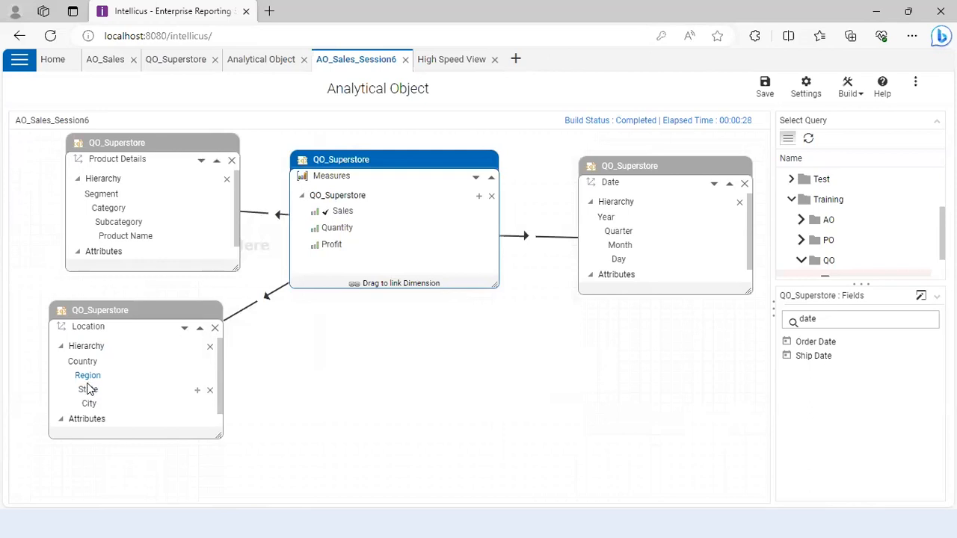
# - Revisit the linked Sales values in the High Speed View, and secure the Location hierarchy's Country level using the PO_Region parameter
pyautogui.click(453, 61)
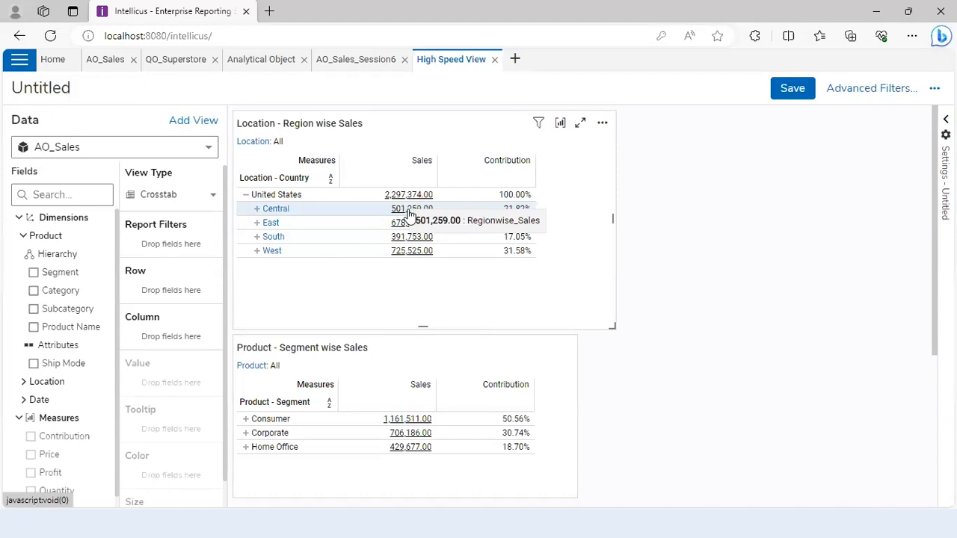
pyautogui.click(340, 59)
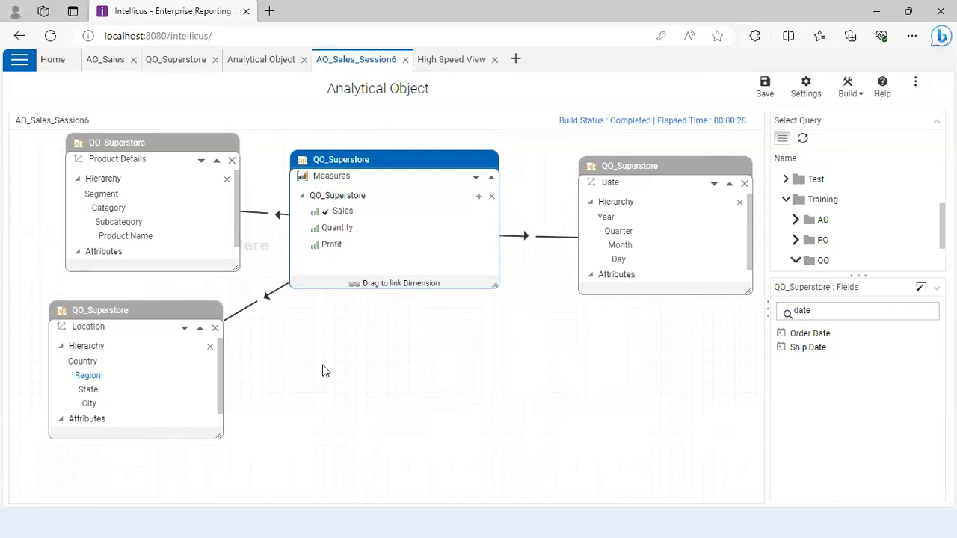
pyautogui.click(84, 364)
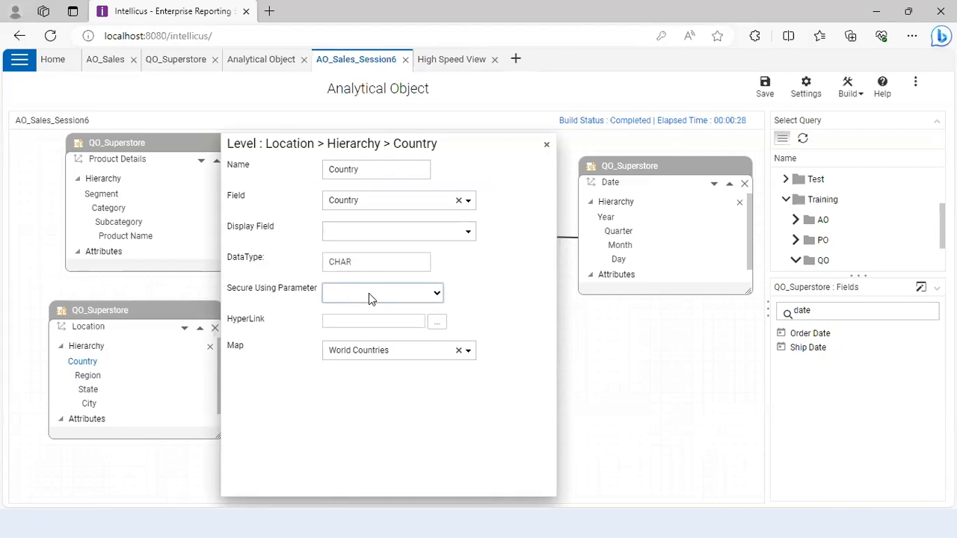
pyautogui.click(440, 295)
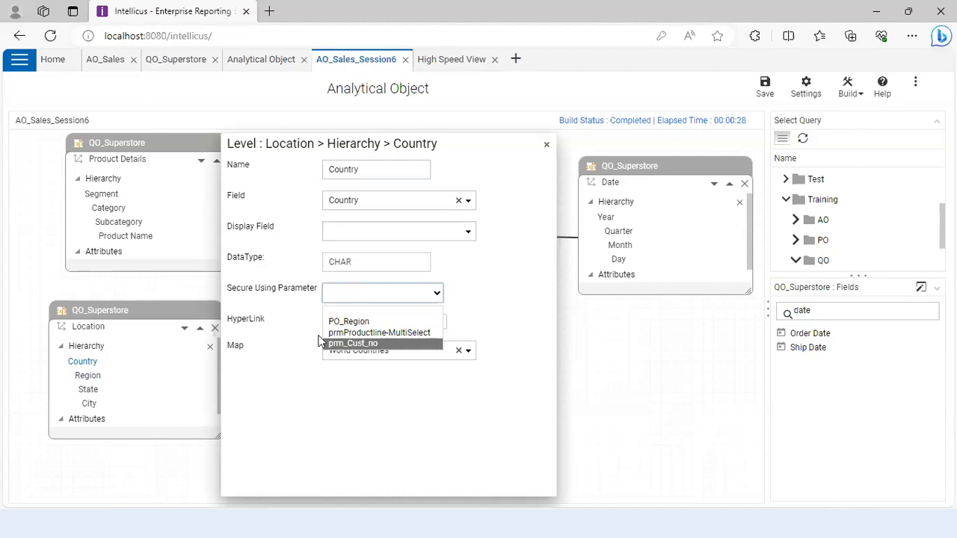
pyautogui.click(348, 321)
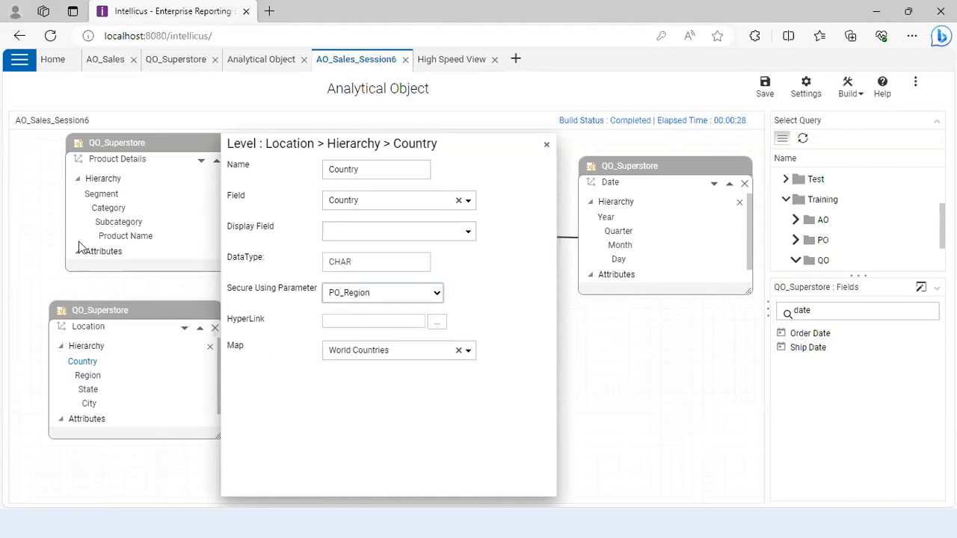
# - Browse the repository's Demo folder for parameter objects, and look over the parameters offered for securing the Country level
pyautogui.click(20, 67)
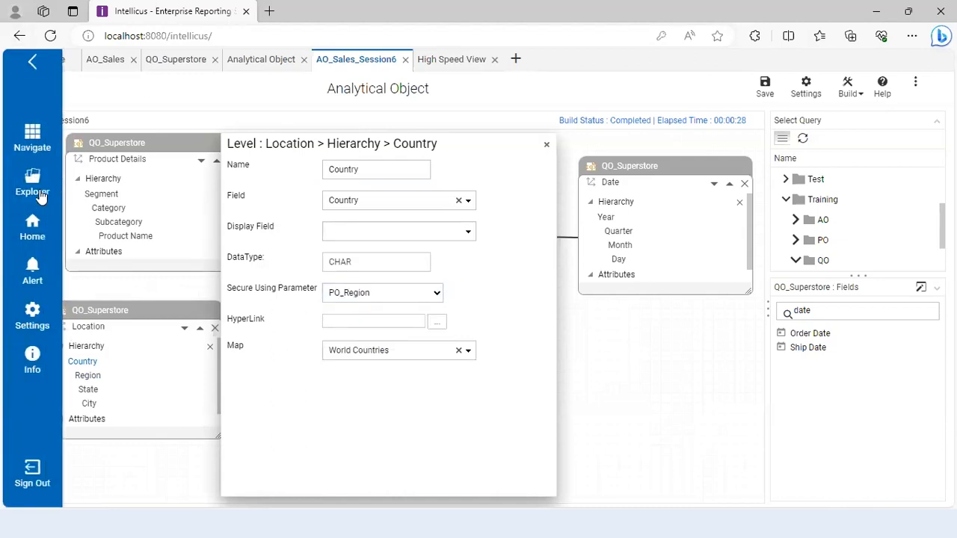
pyautogui.click(34, 191)
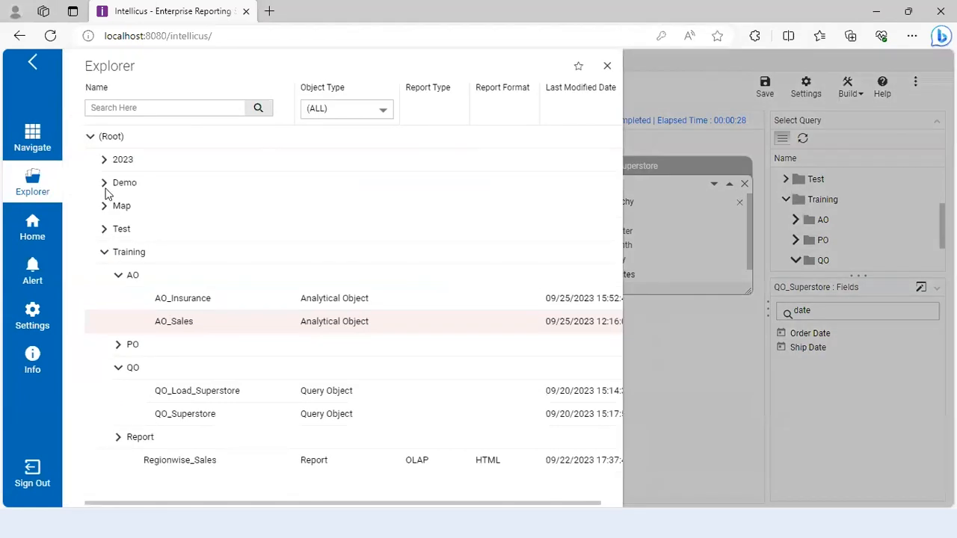
pyautogui.click(105, 188)
pyautogui.scroll(-5, 363, 412)
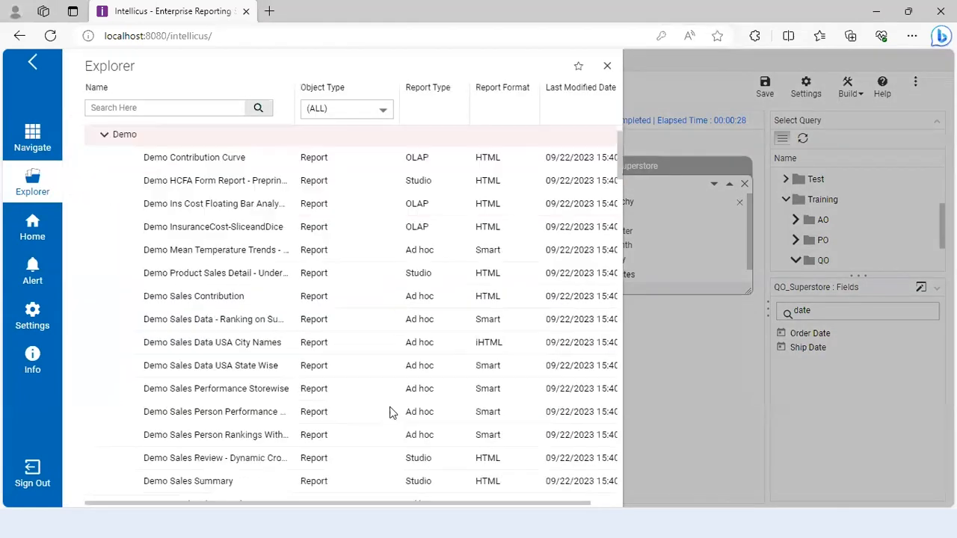
pyautogui.scroll(-10, 386, 411)
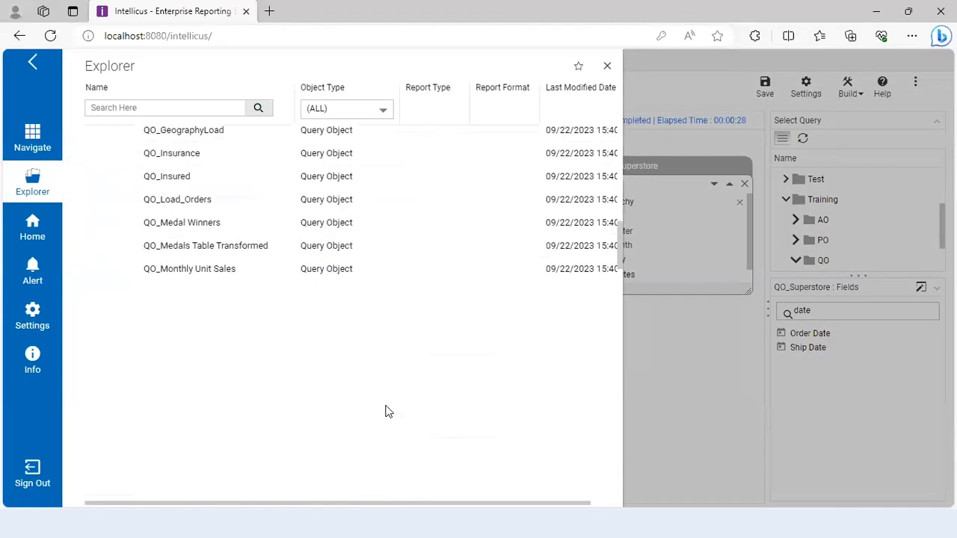
pyautogui.scroll(-6, 388, 412)
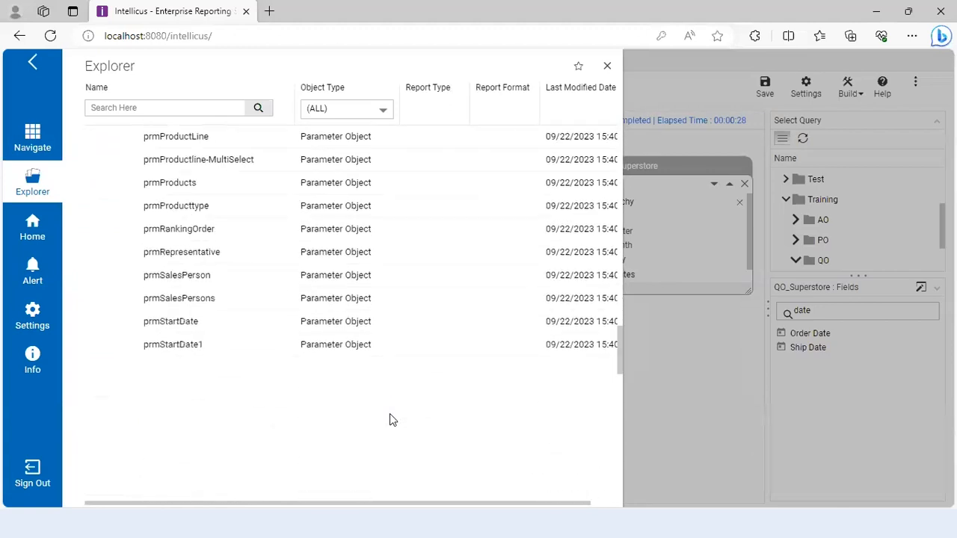
pyautogui.click(32, 63)
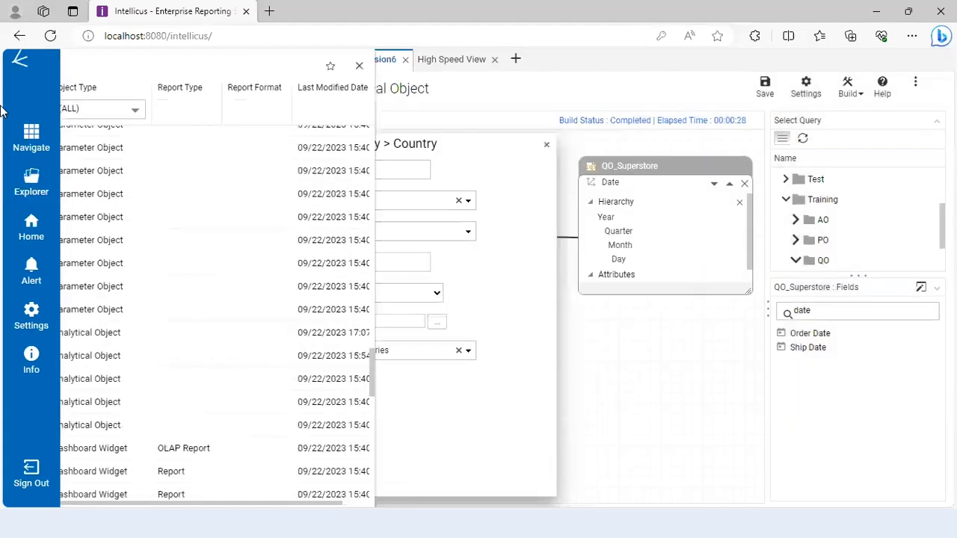
pyautogui.click(437, 294)
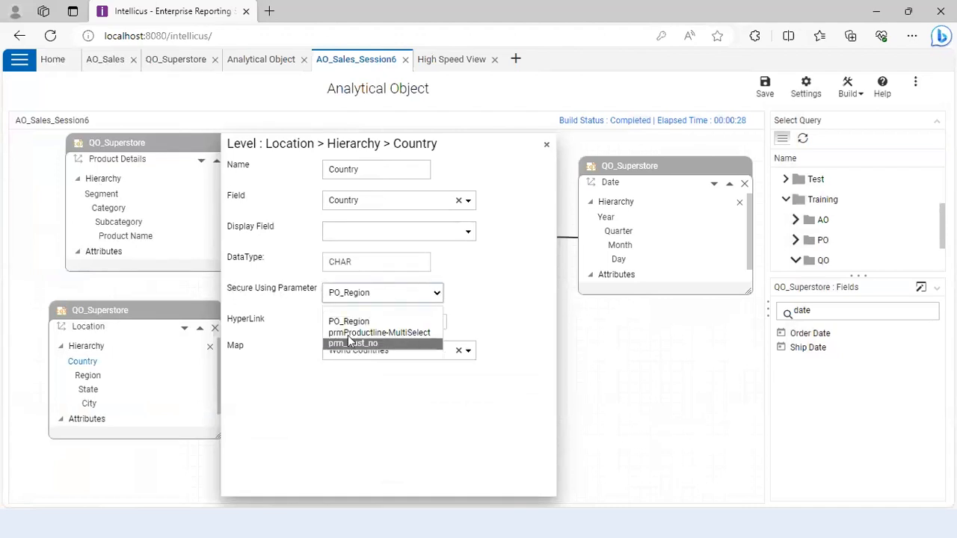
pyautogui.click(376, 419)
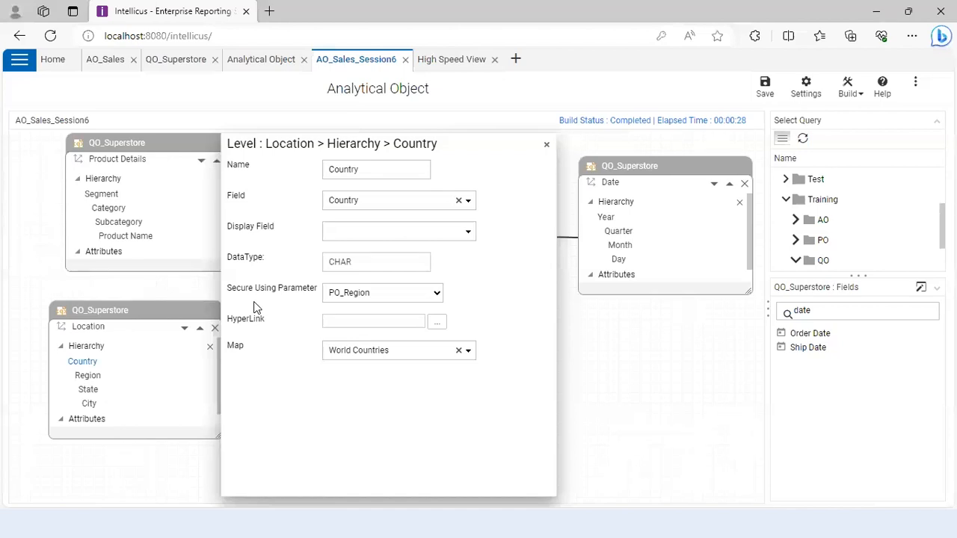
# - Open the PO_Region parameter object from the Training folder's PO subfolder and verify its source statement
pyautogui.click(20, 64)
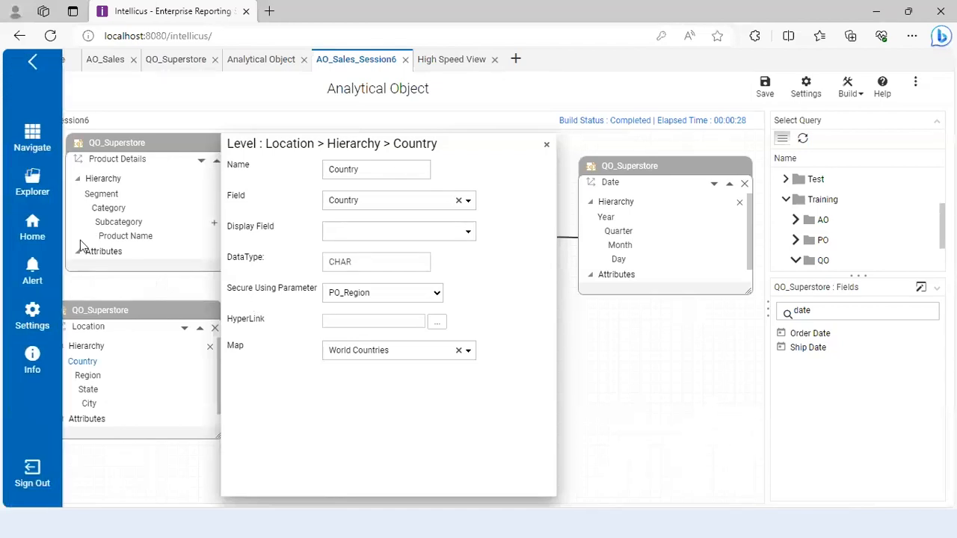
pyautogui.click(32, 179)
pyautogui.scroll(5, 332, 274)
pyautogui.scroll(10, 333, 273)
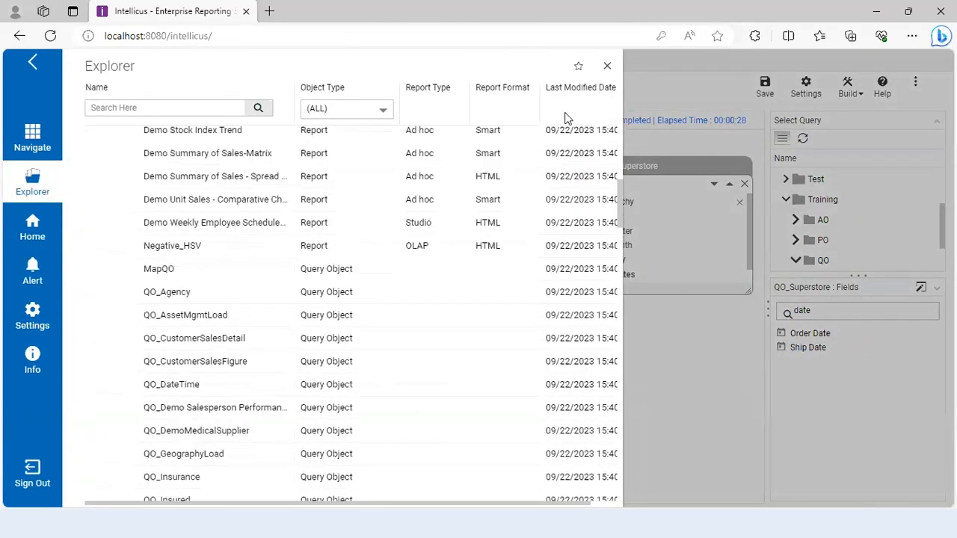
pyautogui.scroll(5, 565, 118)
pyautogui.click(104, 182)
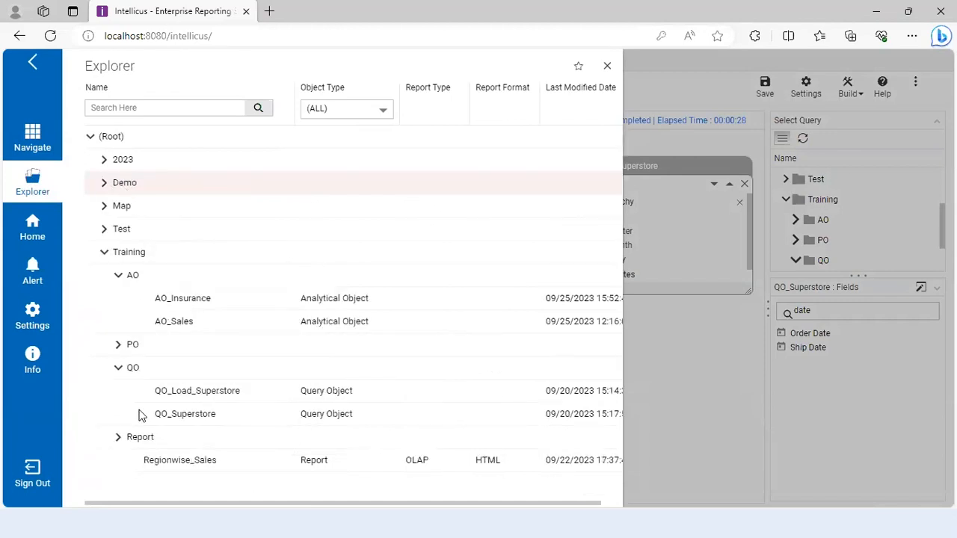
pyautogui.click(118, 275)
pyautogui.click(118, 299)
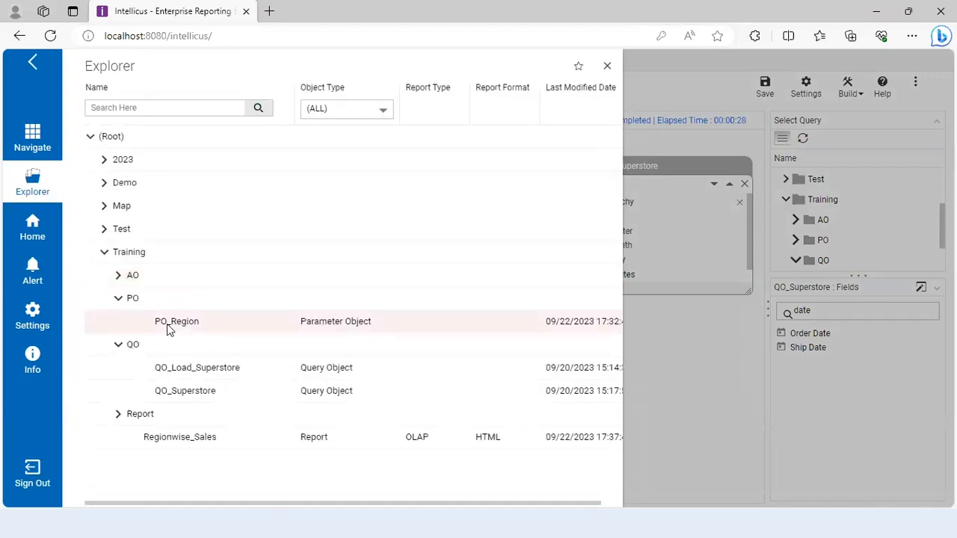
pyautogui.click(167, 323)
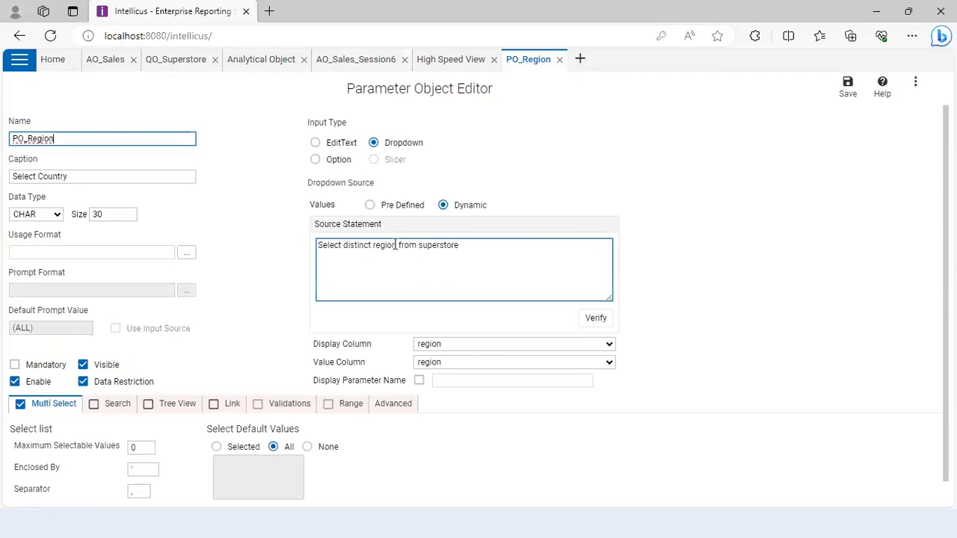
pyautogui.click(597, 319)
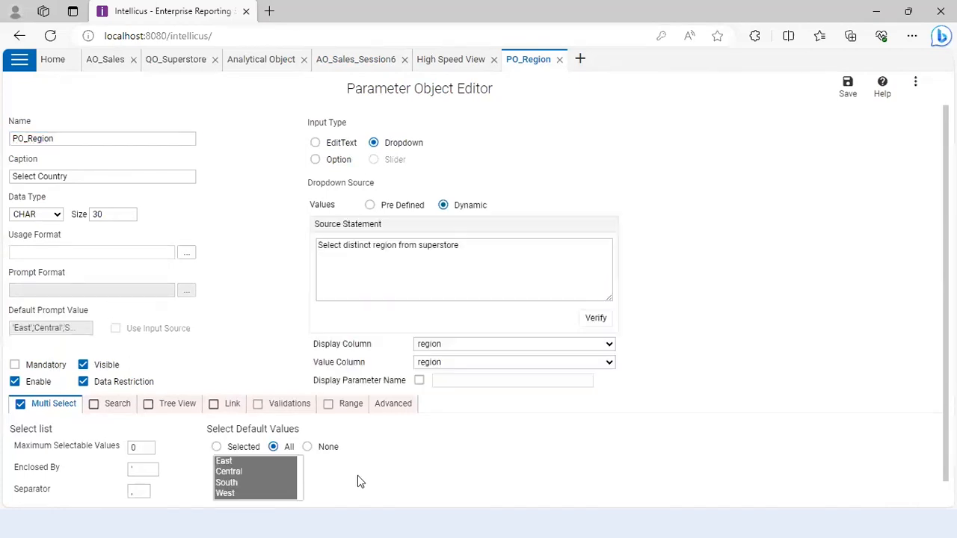
pyautogui.scroll(-1, 358, 475)
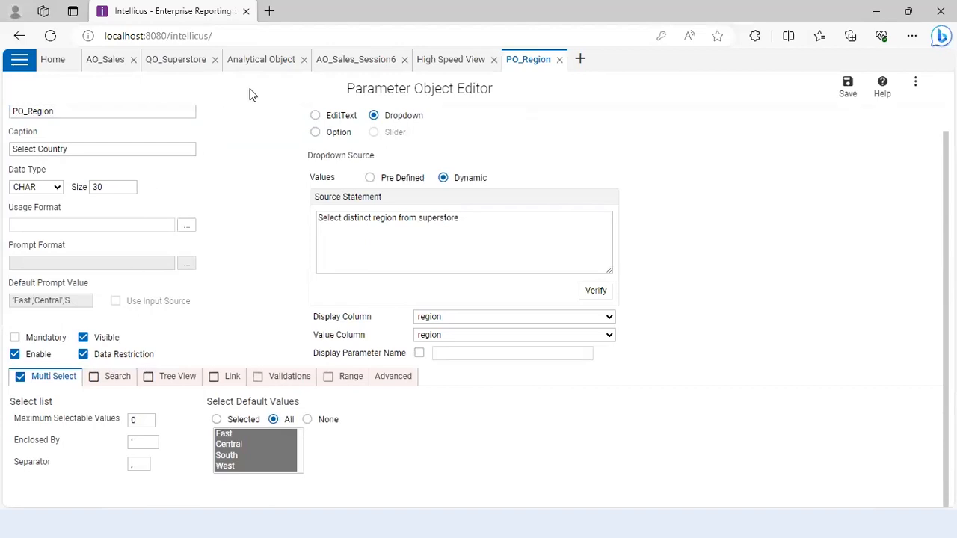
# - Review the Country level's list of securing parameters in AO_Sales_Session6, and return to the PO_Region parameter object
pyautogui.click(263, 62)
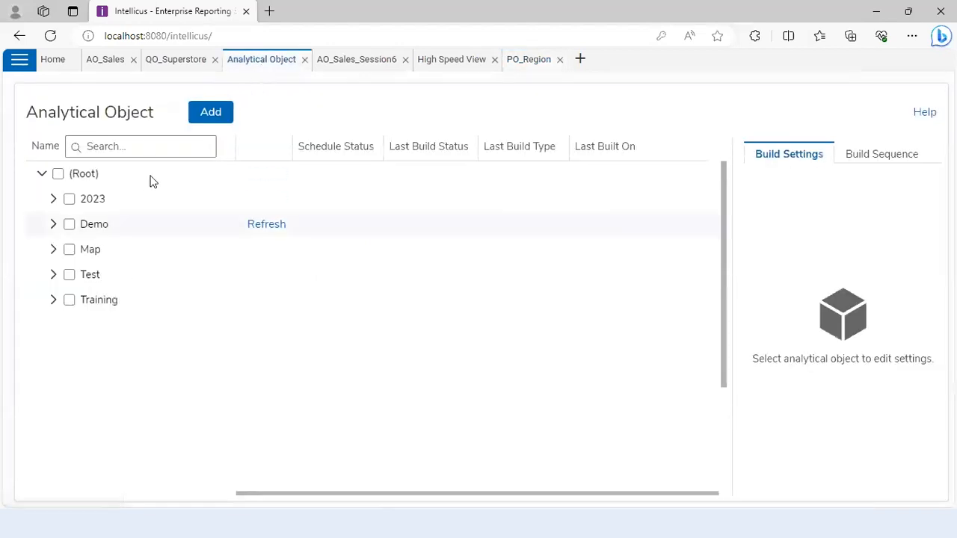
pyautogui.click(369, 66)
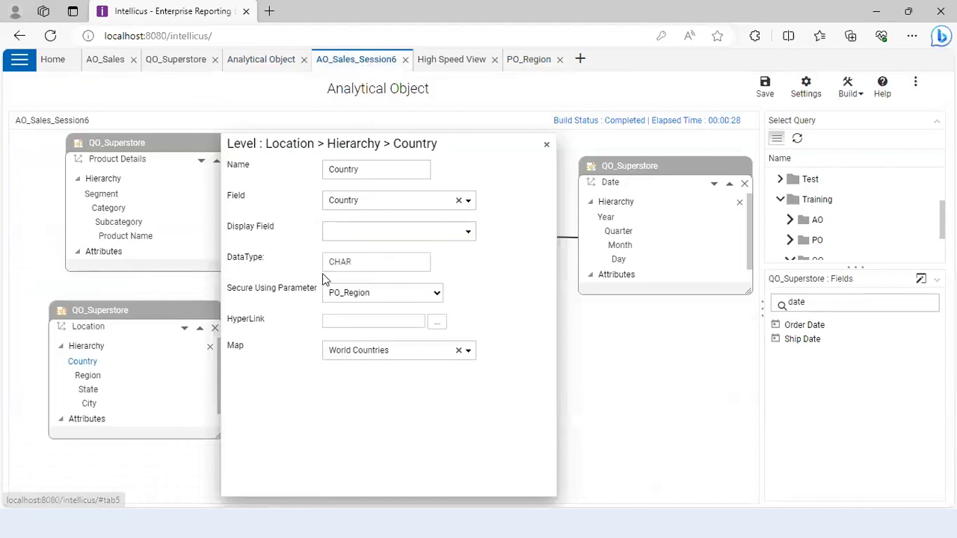
pyautogui.click(441, 294)
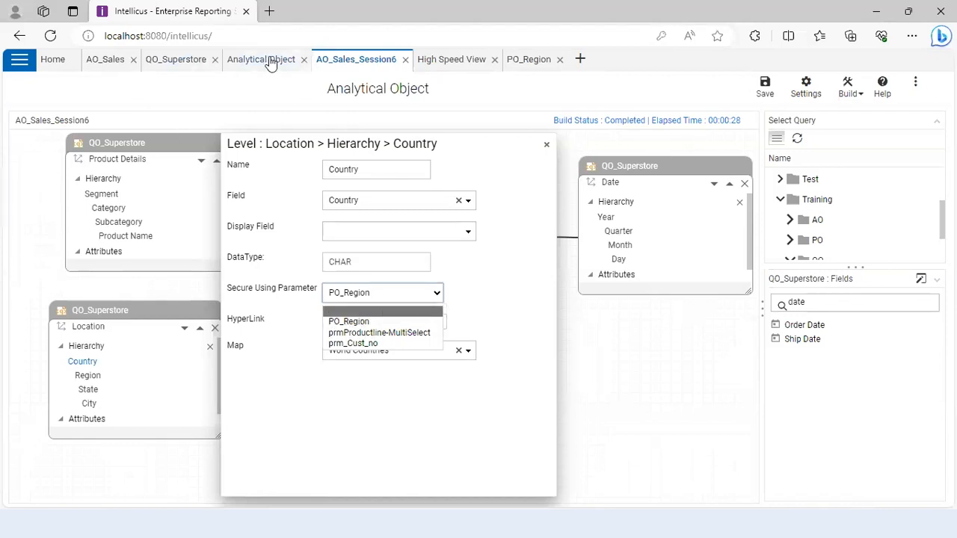
pyautogui.click(522, 67)
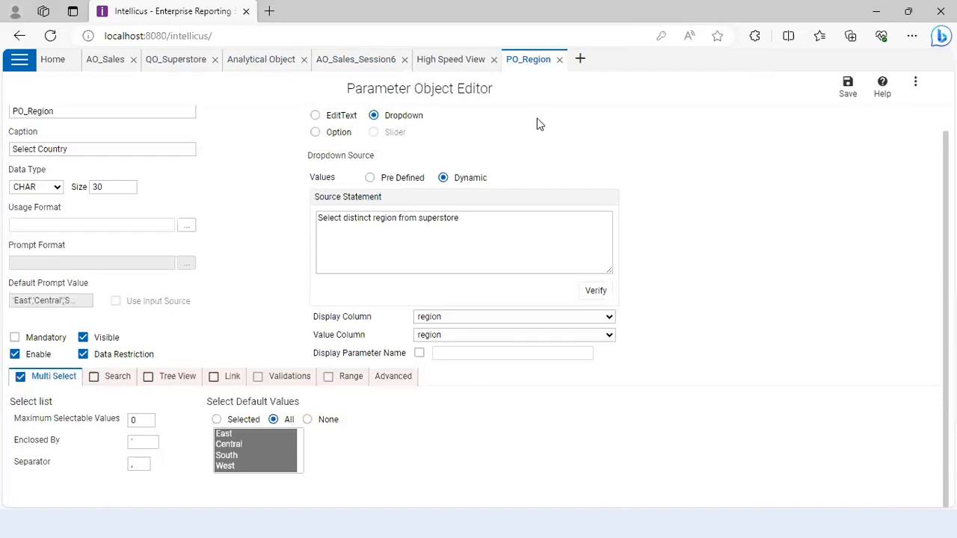
# - Examine the PO_Region data restrictions set for the Intellica organization and its Admin and am01 users in user management
pyautogui.click(48, 60)
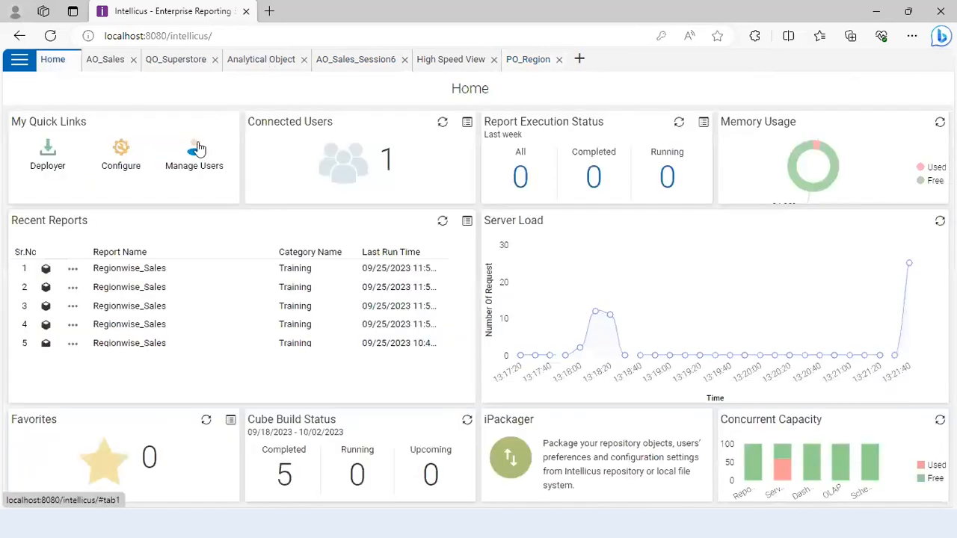
pyautogui.click(195, 168)
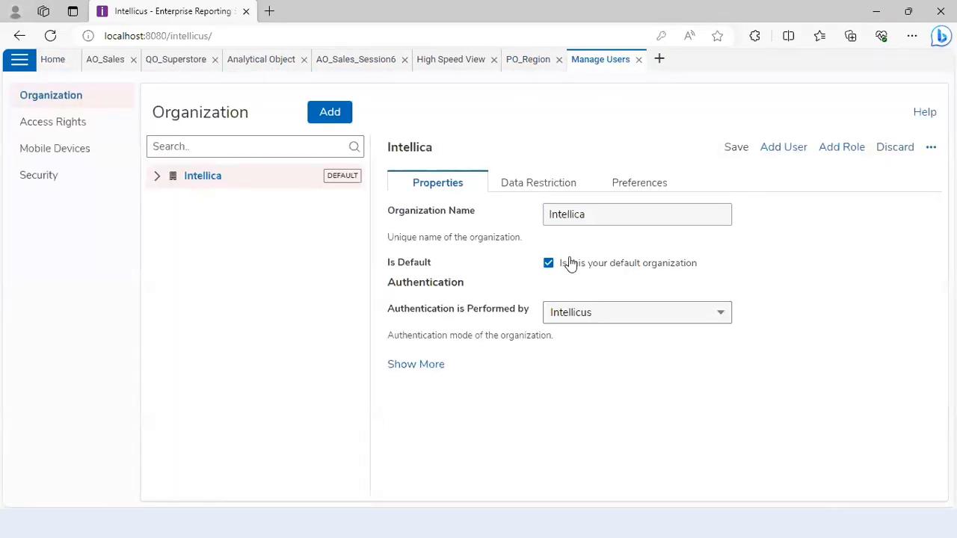
pyautogui.click(536, 185)
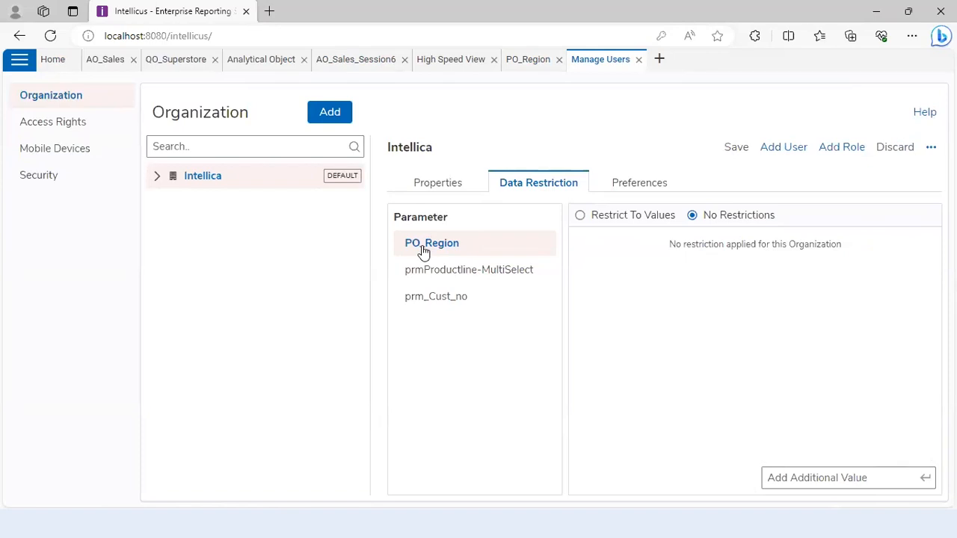
pyautogui.click(156, 178)
pyautogui.click(192, 206)
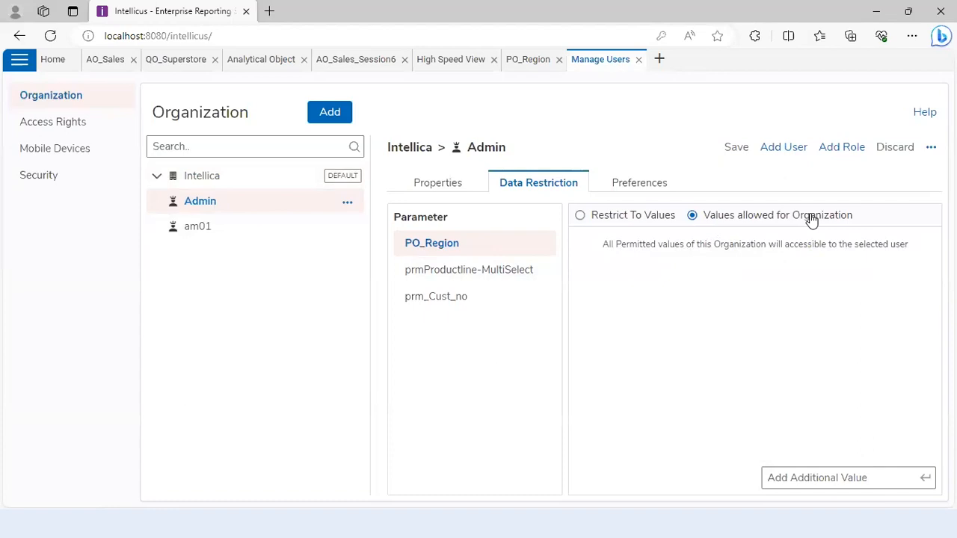
pyautogui.click(198, 234)
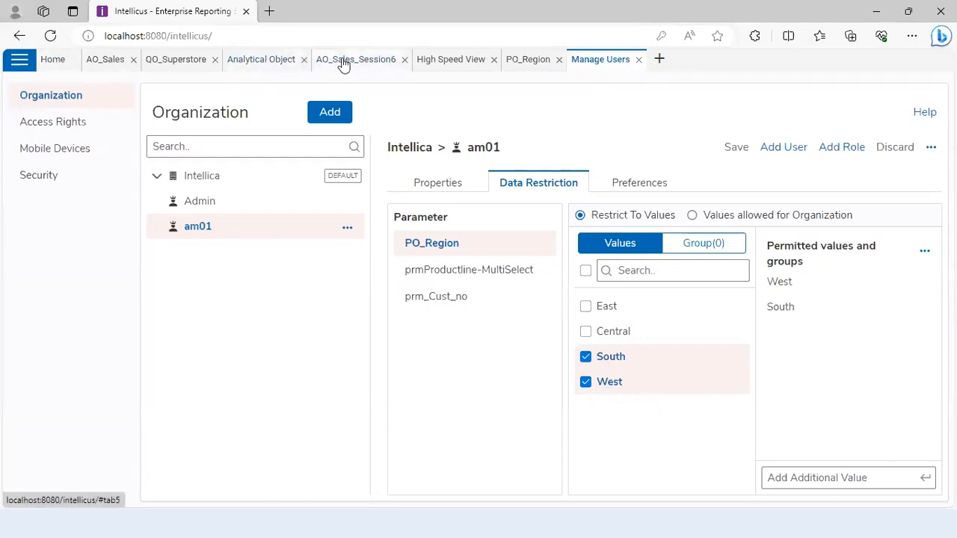
# - Switch to the Chrome session of Intellicus and check which user is signed in
pyautogui.click(451, 59)
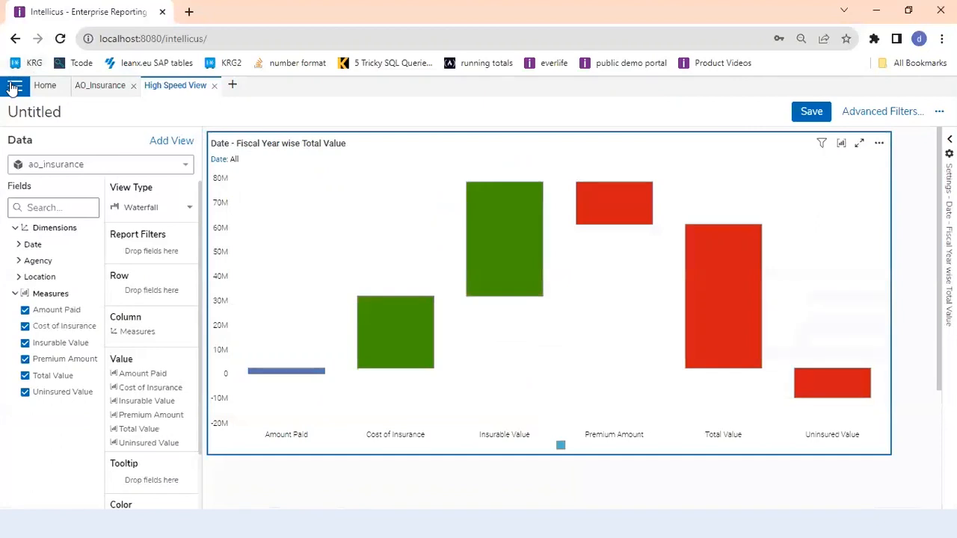
pyautogui.click(14, 87)
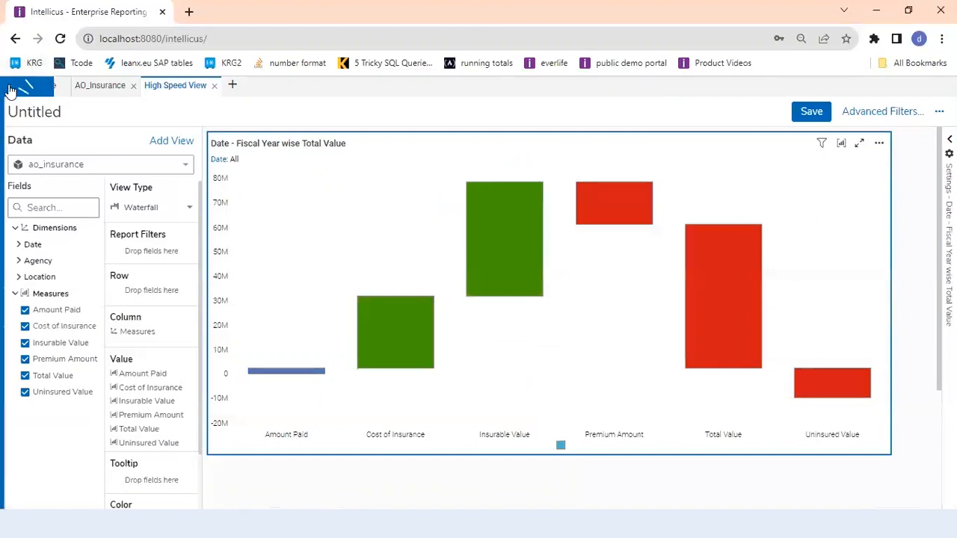
pyautogui.click(26, 363)
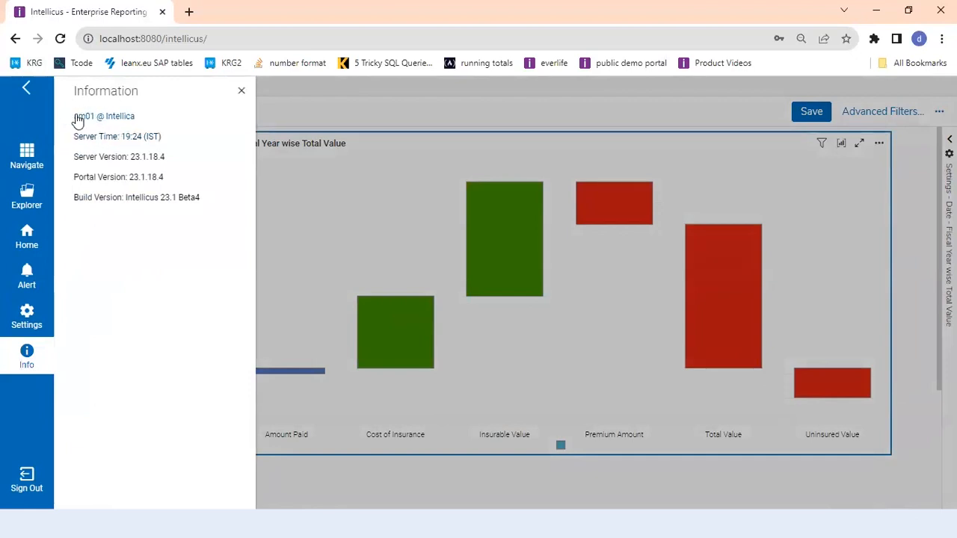
pyautogui.click(23, 89)
# - Create a High Speed View from the AO_Sales analytical object in the Training folder's AO subfolder
pyautogui.click(16, 87)
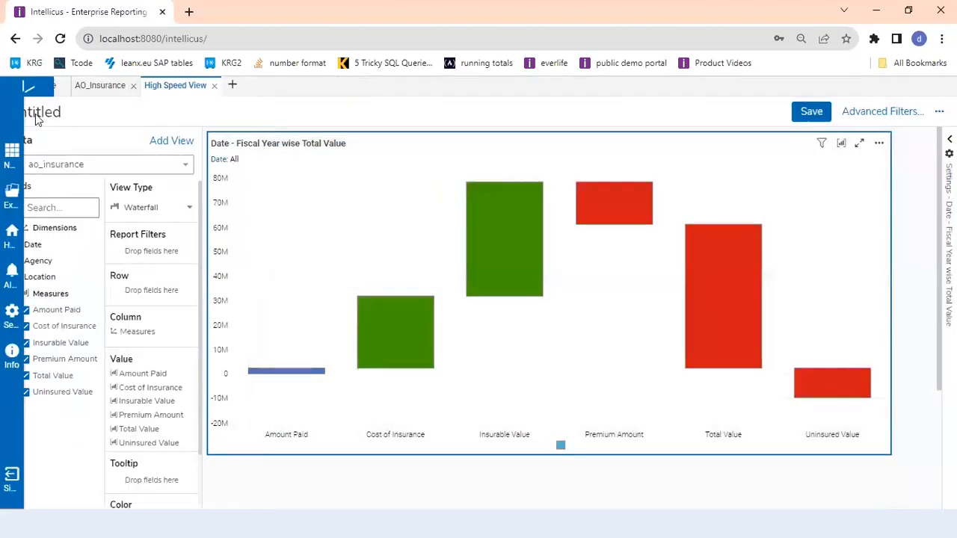
pyautogui.click(30, 200)
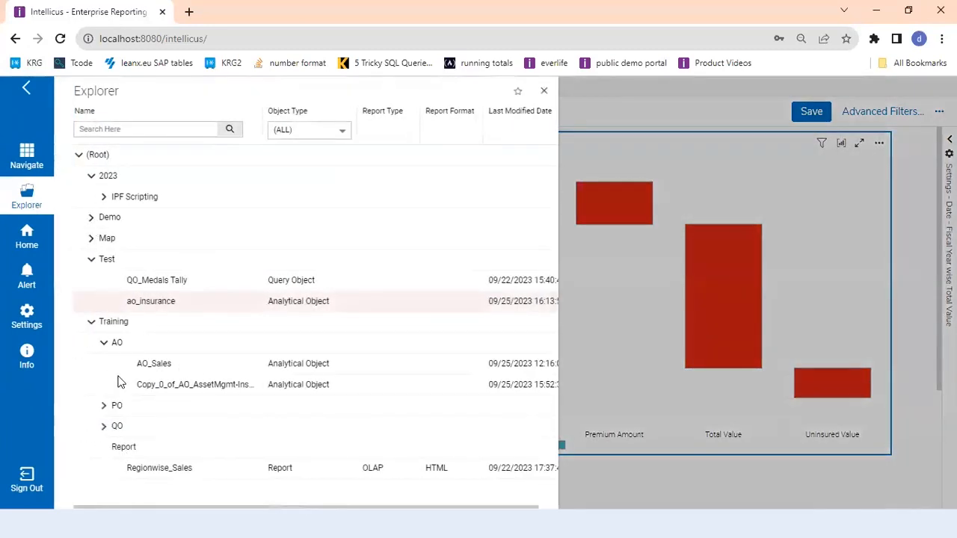
pyautogui.rightClick(158, 362)
pyautogui.moveTo(192, 393)
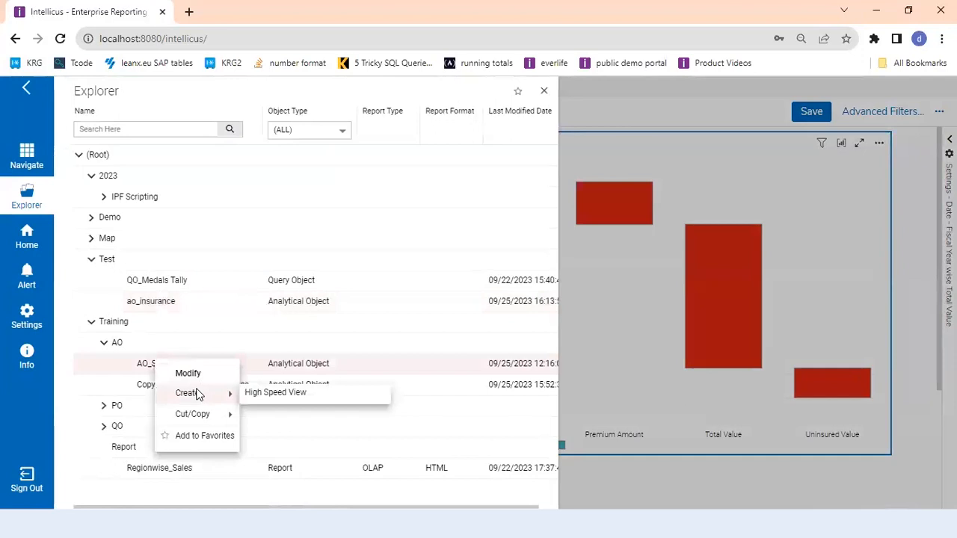
pyautogui.click(250, 392)
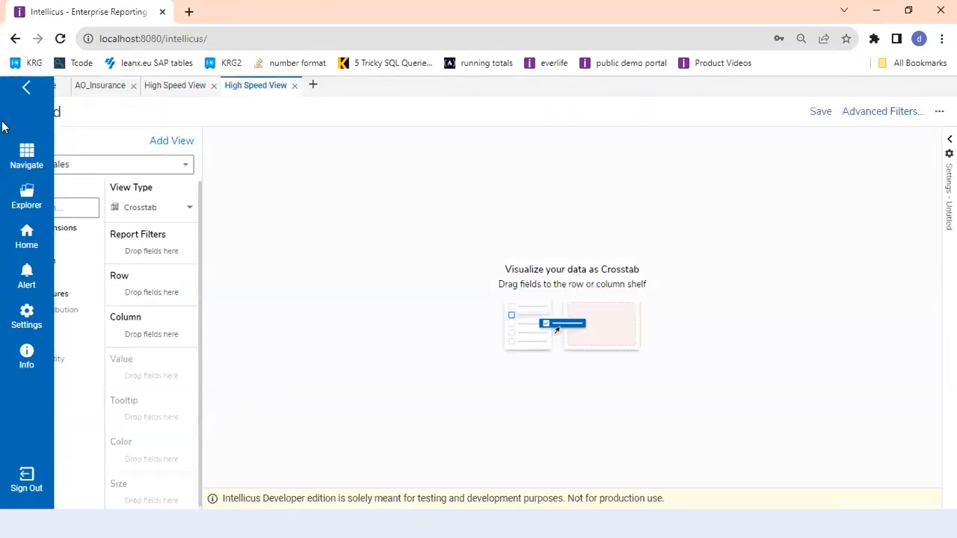
pyautogui.click(26, 89)
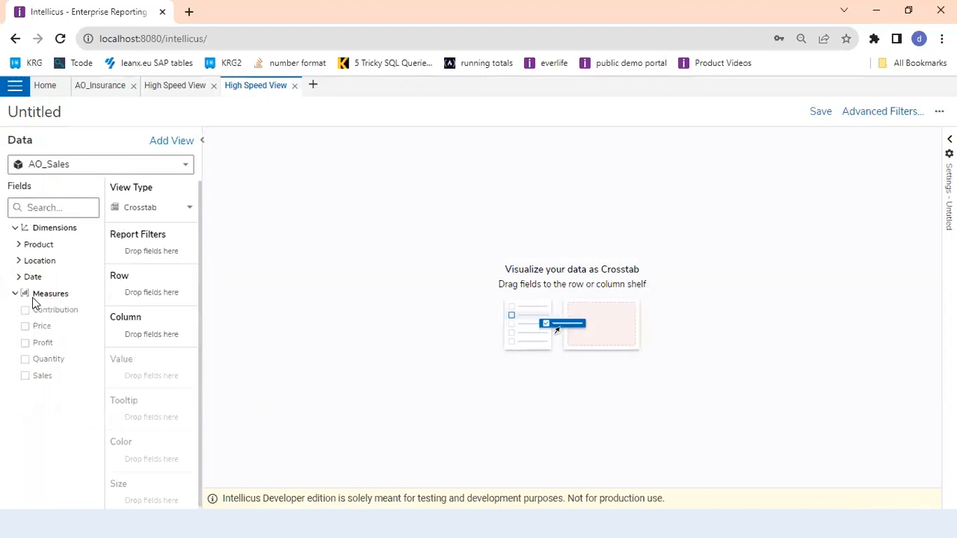
# - Add the Location dimension's Region level to the new High Speed View, and return to the AO_Sales_Session6 cube in Edge
pyautogui.click(19, 261)
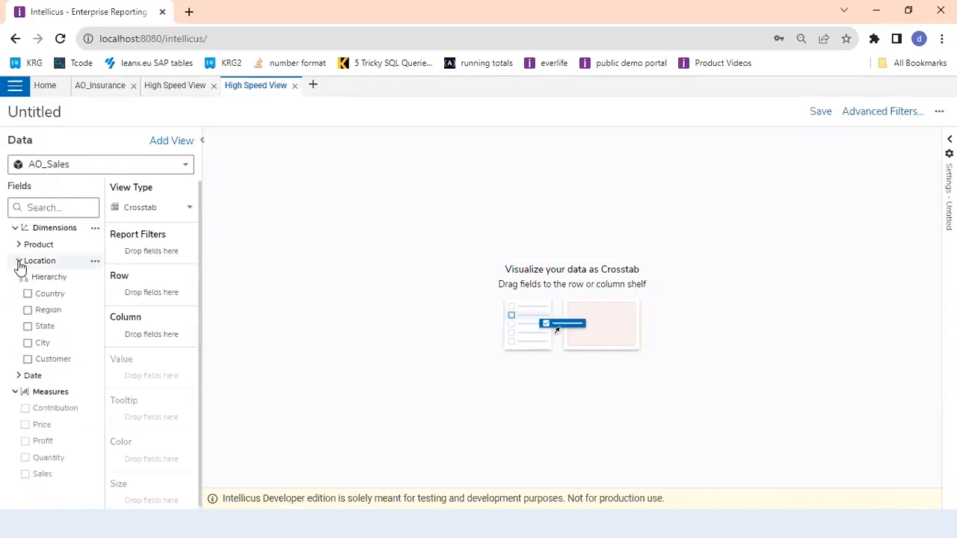
pyautogui.click(45, 310)
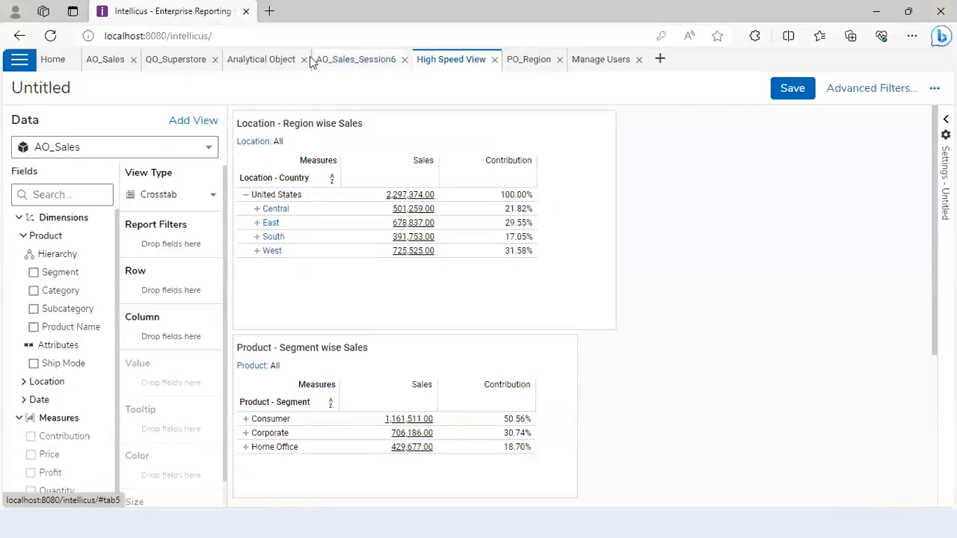
pyautogui.click(314, 60)
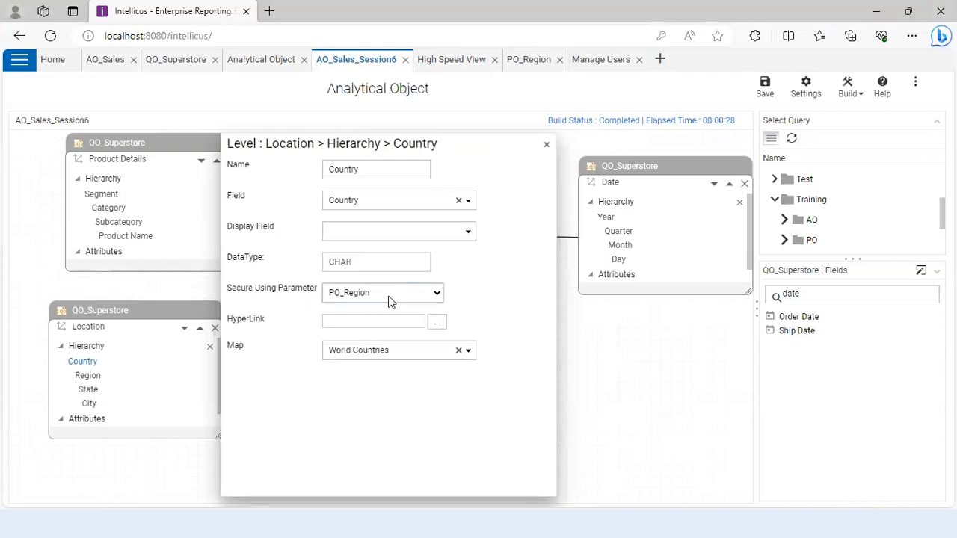
# - Review the PO_Region parameter definition and its data restrictions for the Admin and am01 users in user management
pyautogui.click(542, 64)
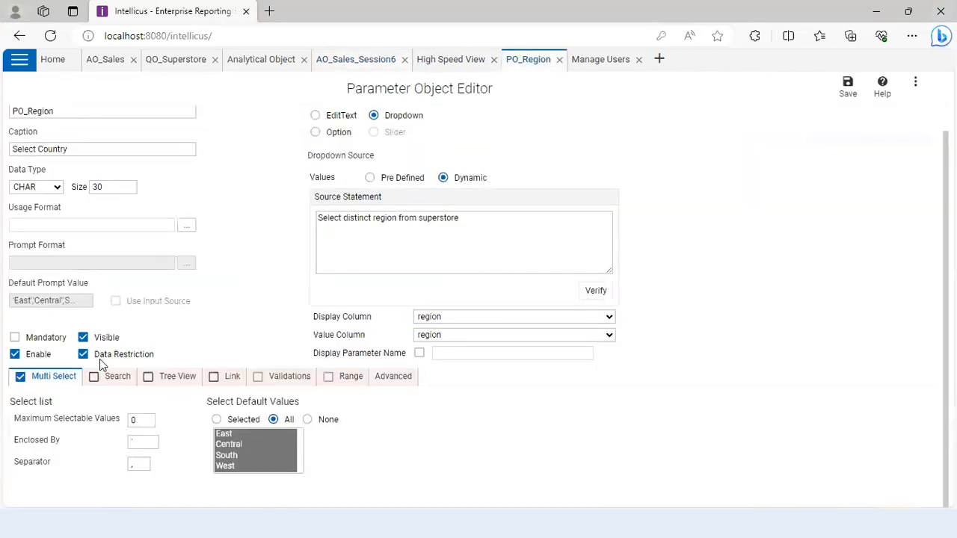
pyautogui.click(58, 63)
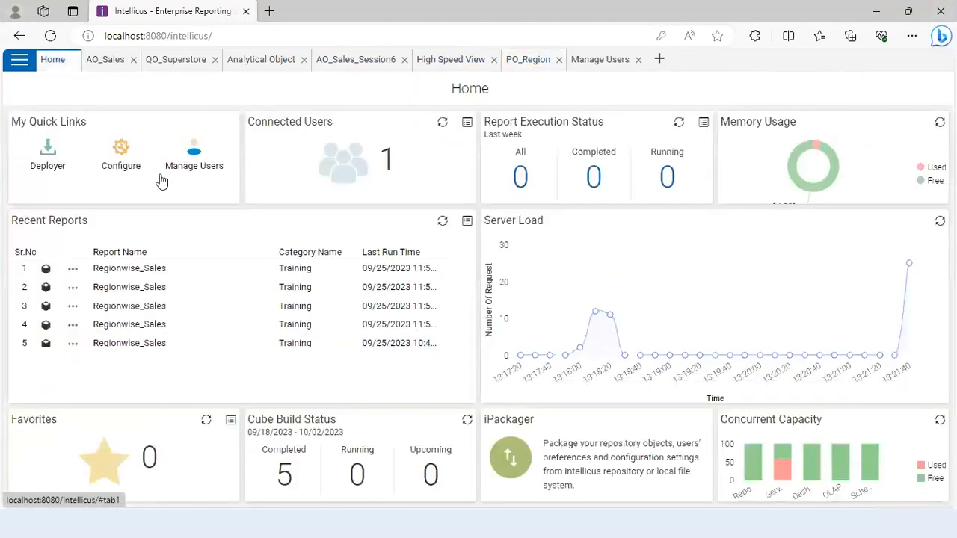
pyautogui.click(200, 170)
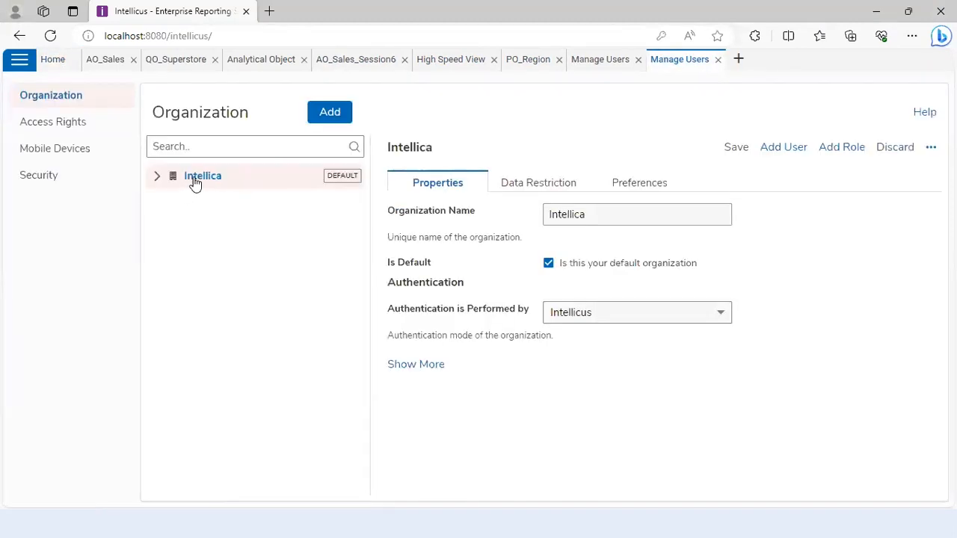
pyautogui.click(155, 179)
pyautogui.click(208, 209)
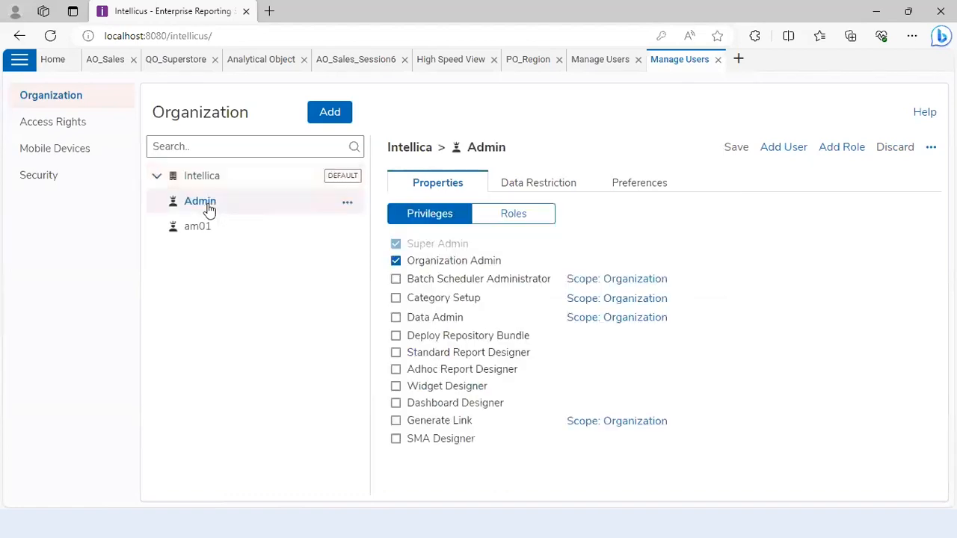
pyautogui.click(538, 185)
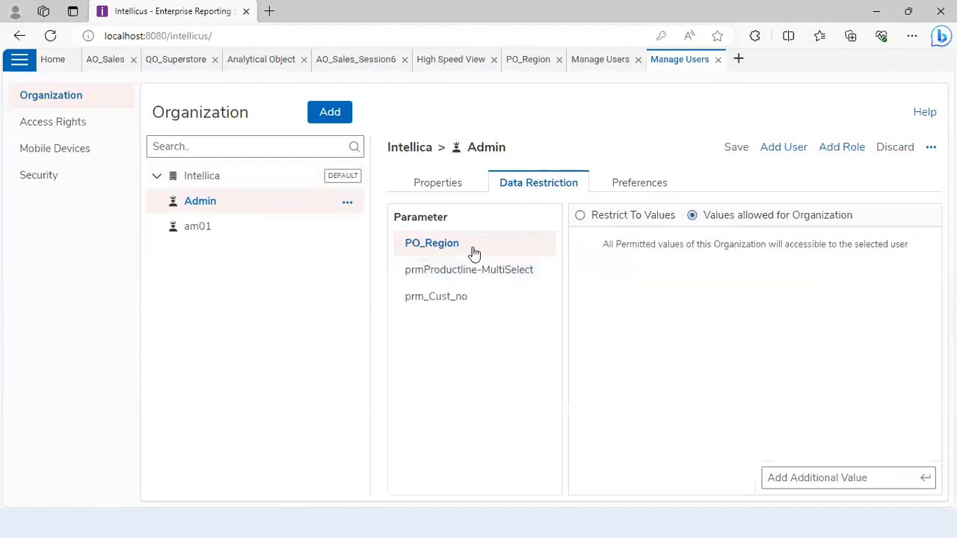
pyautogui.click(203, 227)
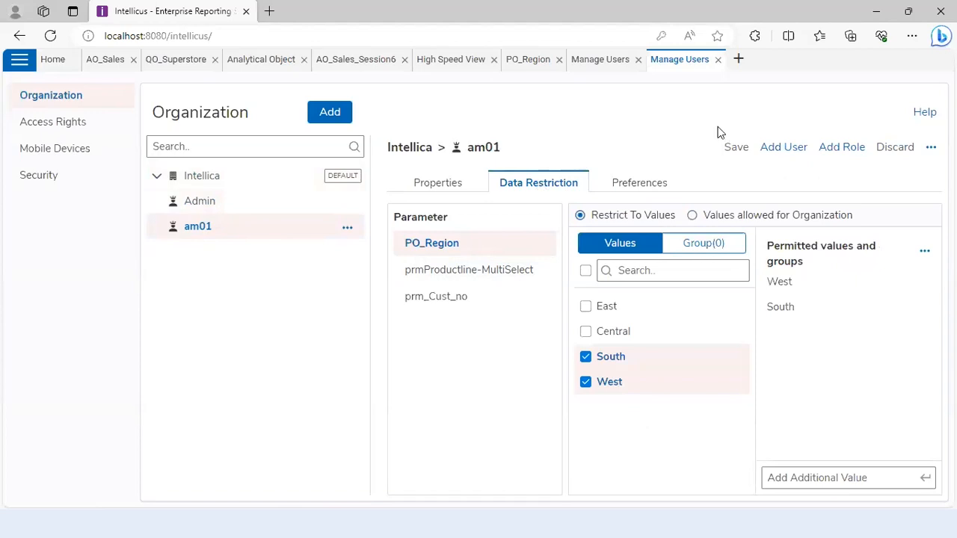
# - Close both user management pages and the PO_Region editor, and dismiss the Country level properties in the AO_Sales_Session6 cube
pyautogui.click(715, 60)
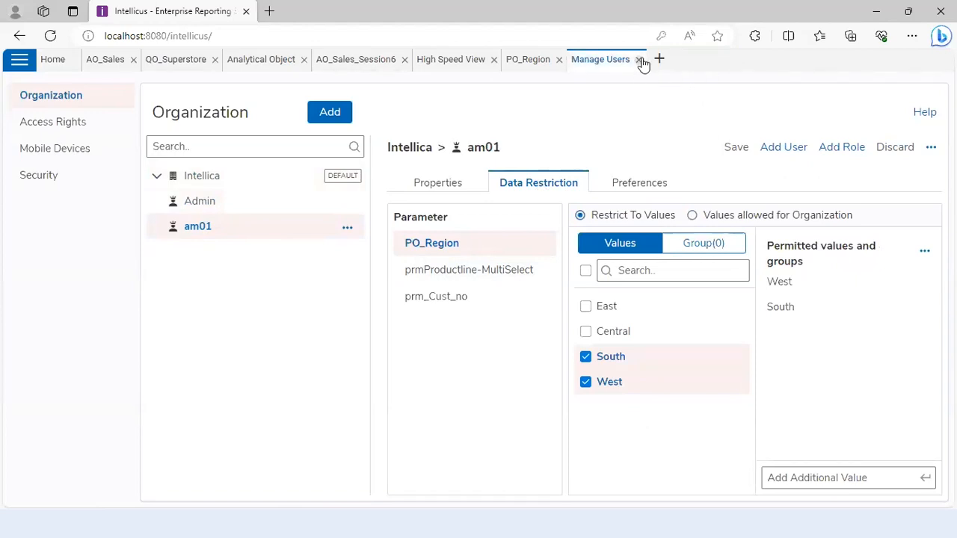
pyautogui.click(640, 59)
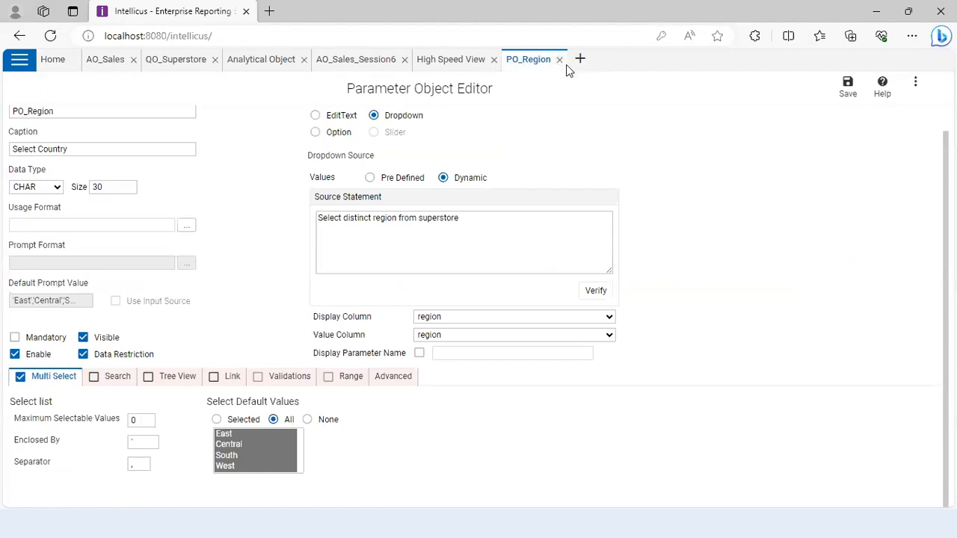
pyautogui.click(561, 60)
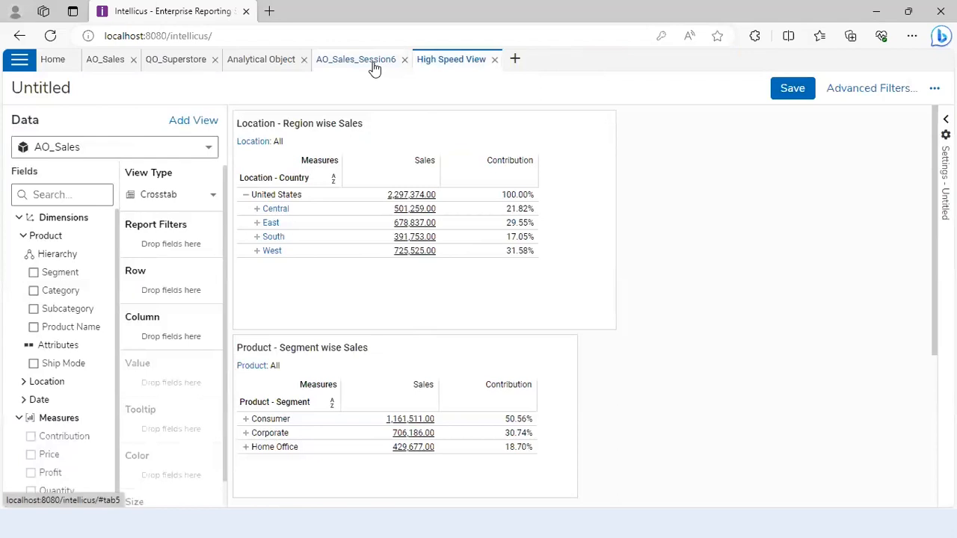
pyautogui.click(374, 66)
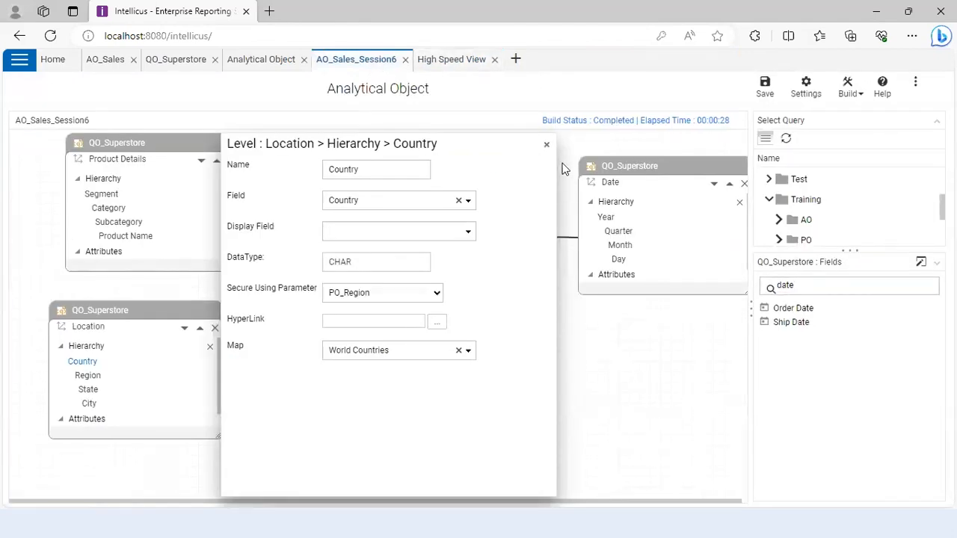
pyautogui.click(545, 147)
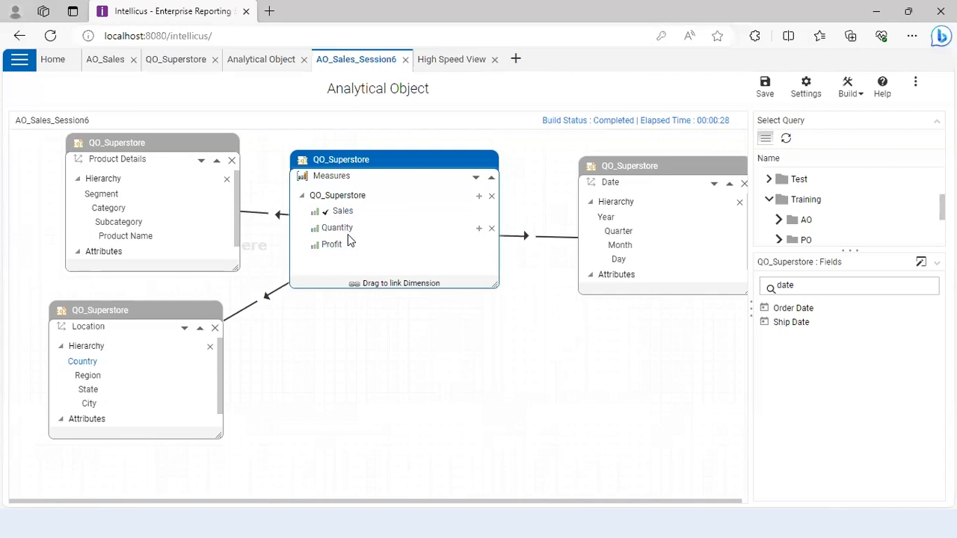
# - Add the Customer Id field to the cube's measures and set its function to Distinct Count
pyautogui.moveTo(804, 285); pyautogui.dragTo(746, 278)
pyautogui.press('BackSpace')
pyautogui.write('c')
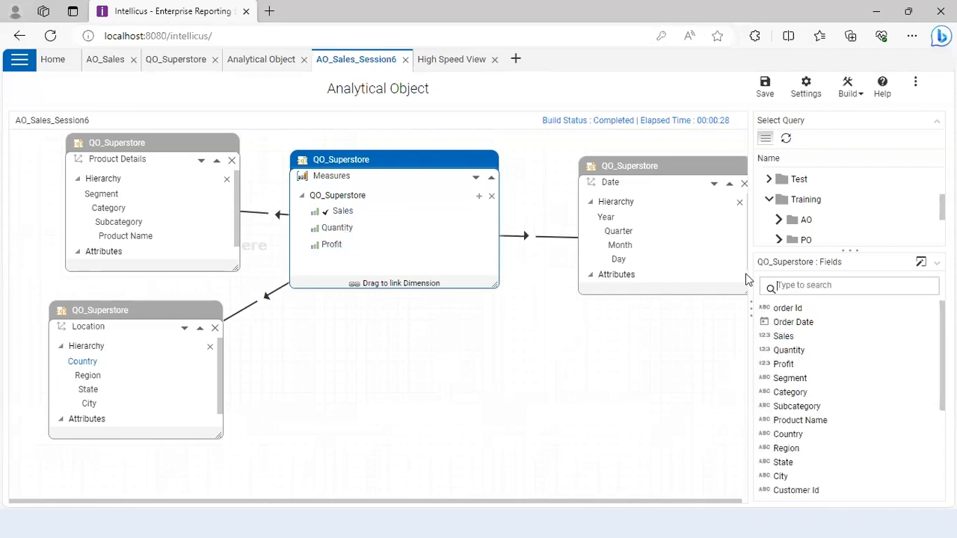
pyautogui.write('us')
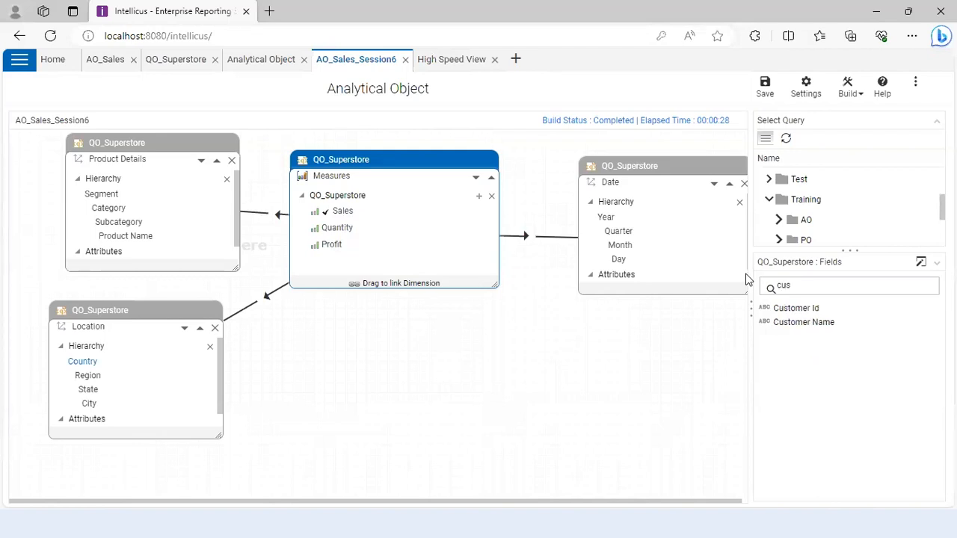
pyautogui.moveTo(804, 311); pyautogui.dragTo(437, 264)
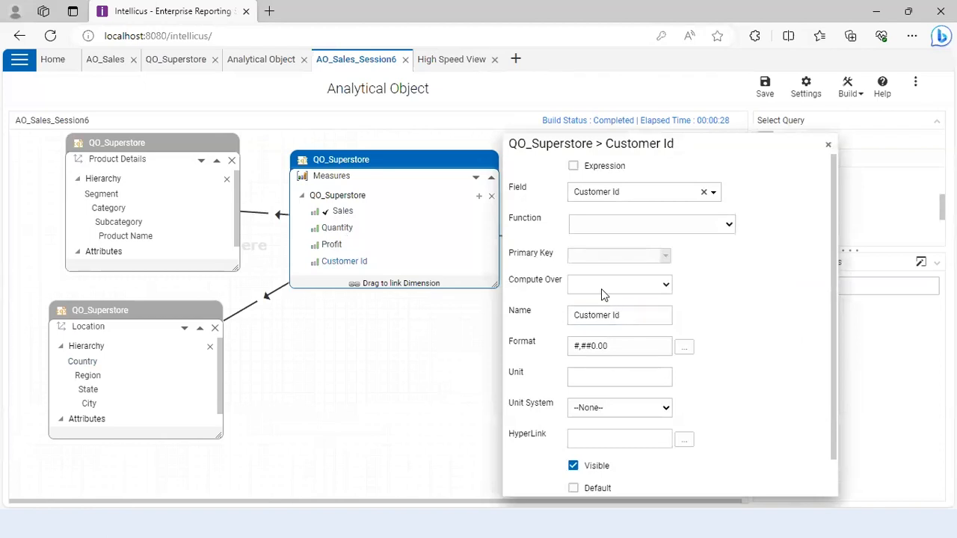
pyautogui.click(726, 223)
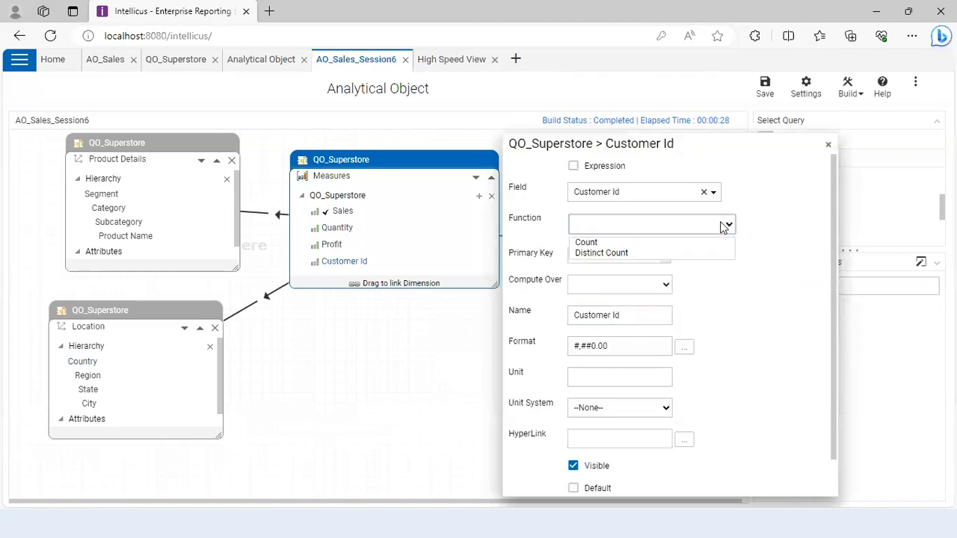
pyautogui.click(604, 253)
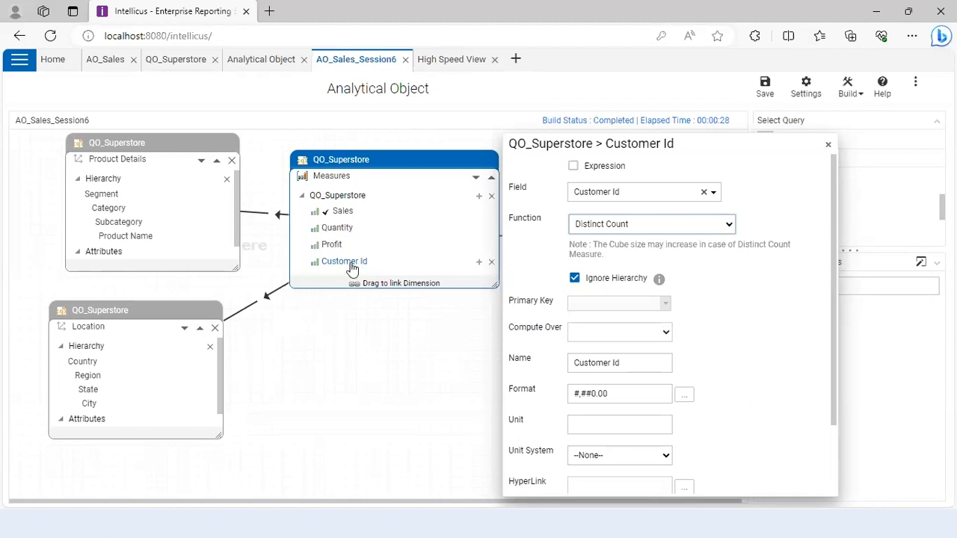
# - Rename the Customer Id measure as Customer Count and set its number format to #,##0
pyautogui.click(663, 363)
pyautogui.moveTo(666, 363); pyautogui.dragTo(484, 367)
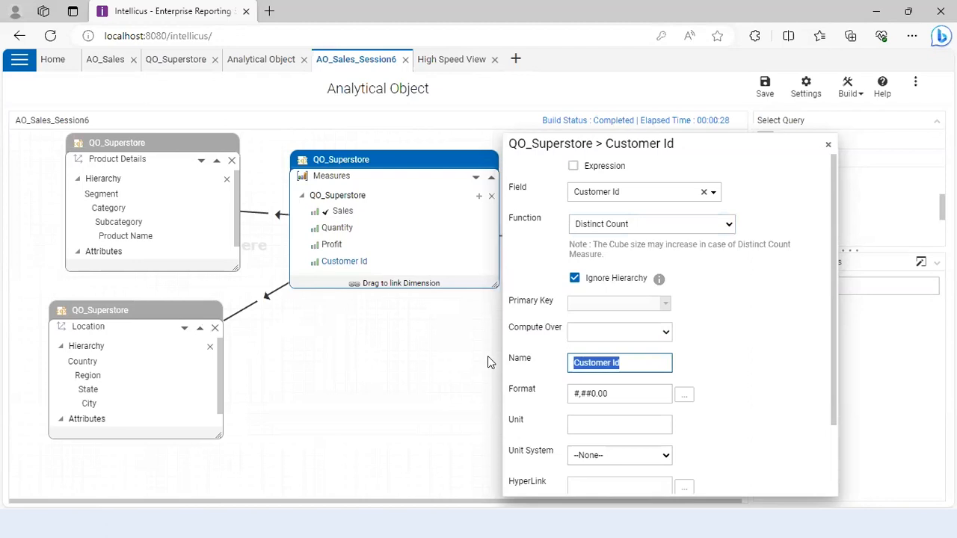
pyautogui.write('C')
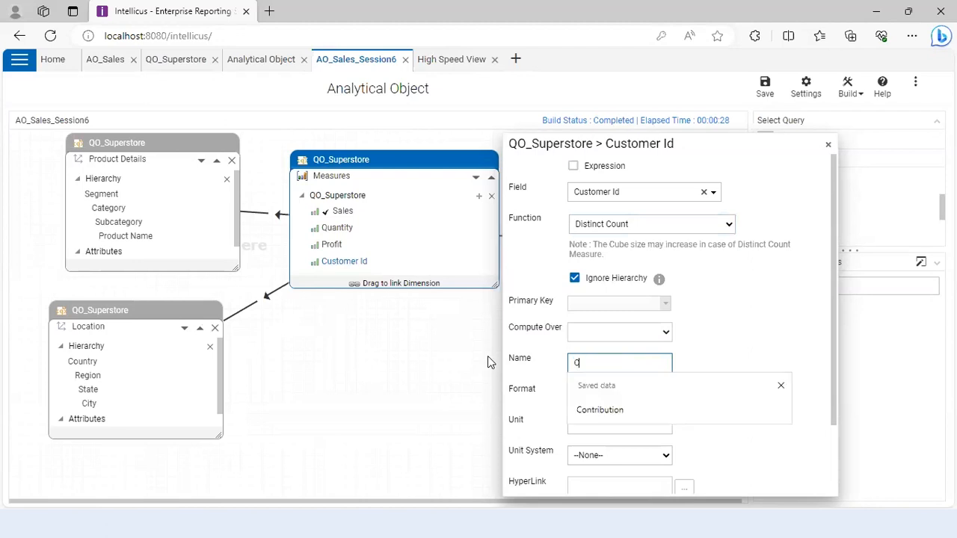
pyautogui.write('ustomer')
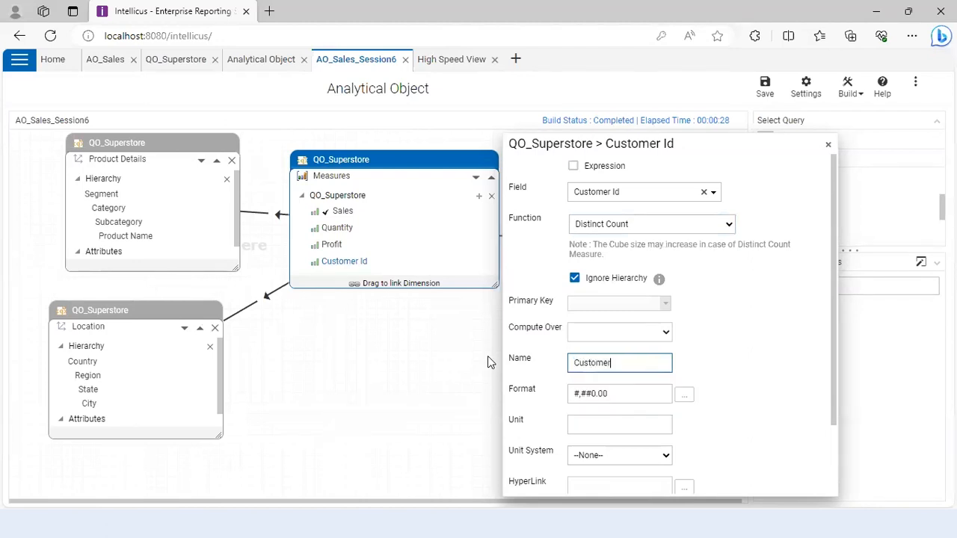
pyautogui.write(' Count')
pyautogui.click(658, 394)
pyautogui.press('BackSpace')
pyautogui.press('BackSpace')
pyautogui.press('BackSpace')
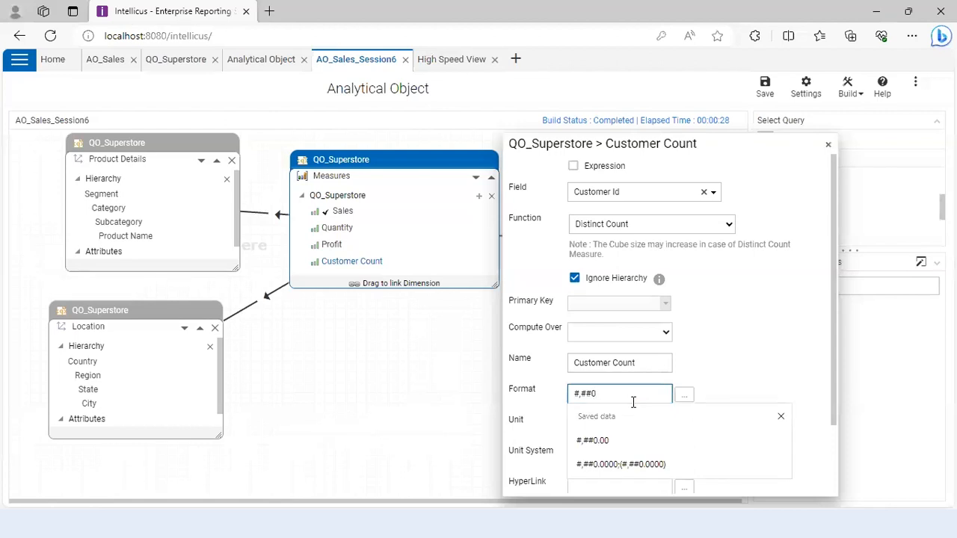
pyautogui.click(712, 362)
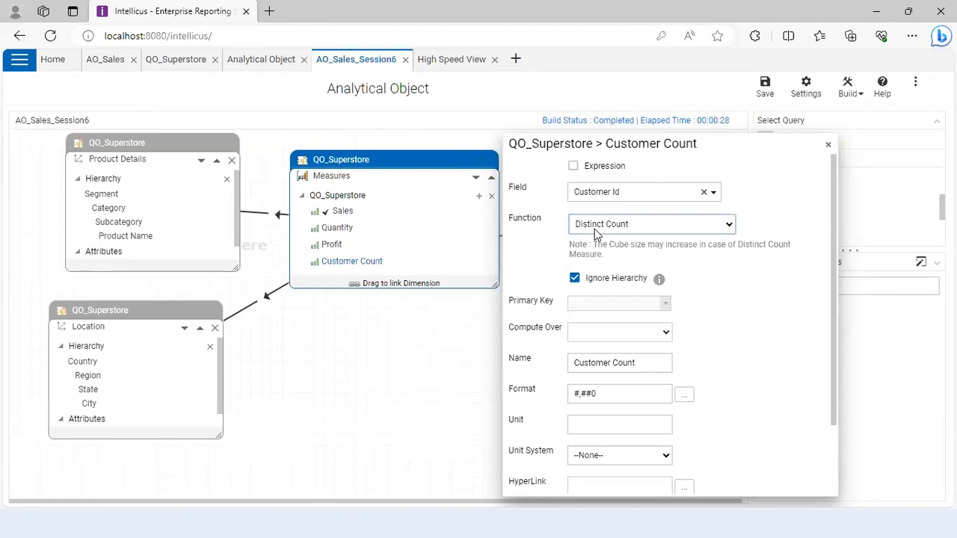
pyautogui.click(828, 145)
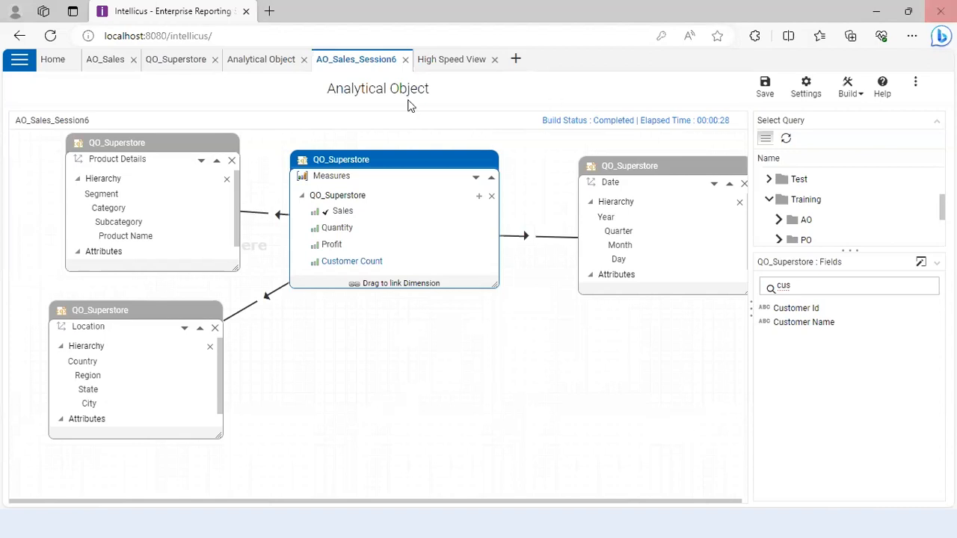
# - Create a new analytical object and select the QO_Insurance query from the Demo folder as its source
pyautogui.click(517, 61)
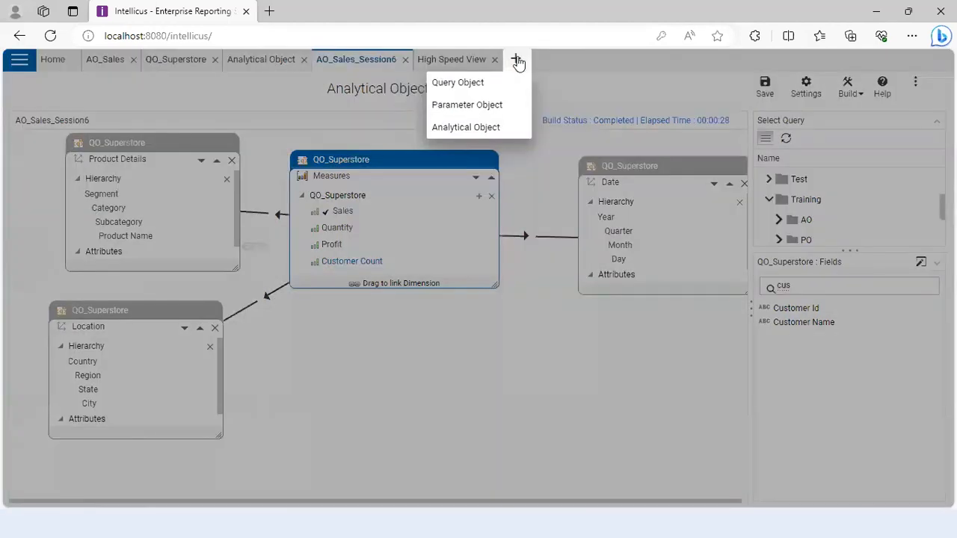
pyautogui.click(477, 129)
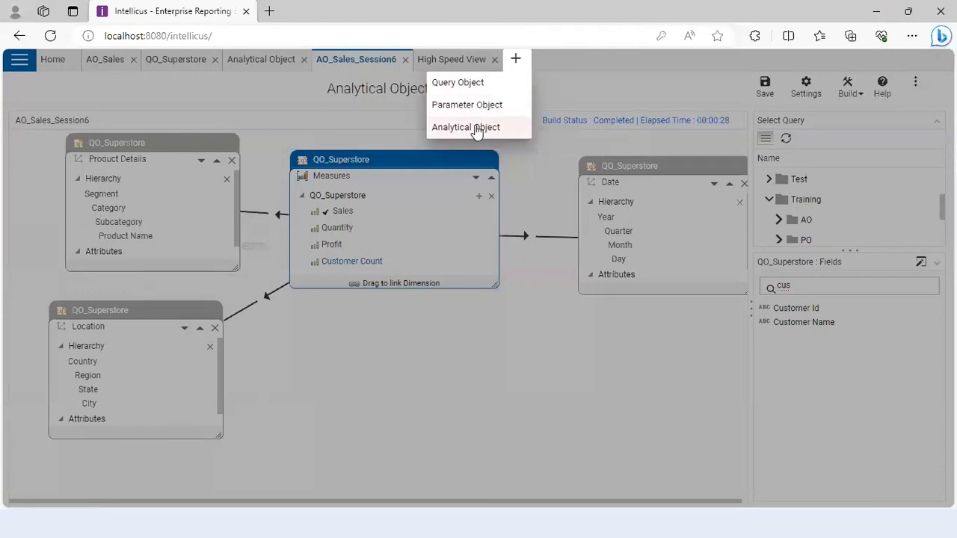
pyautogui.click(209, 112)
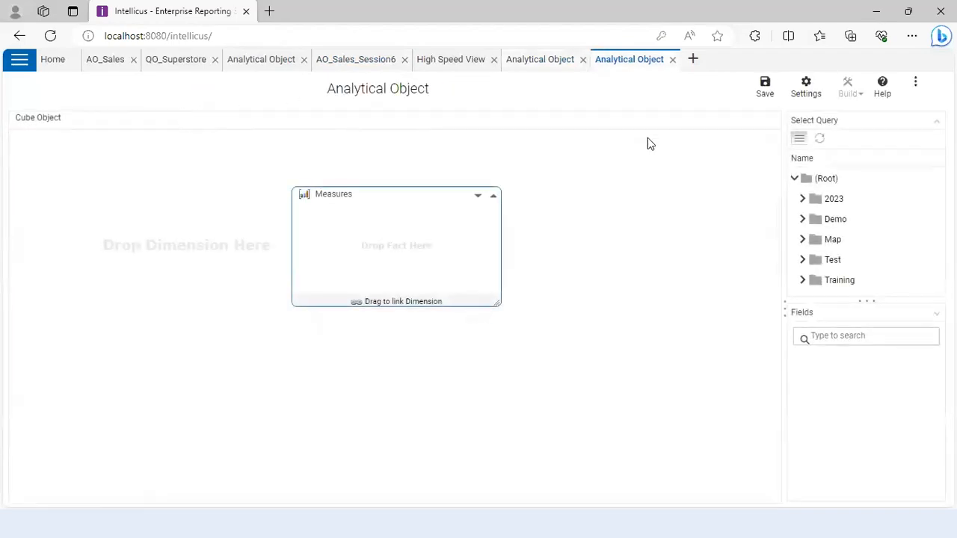
pyautogui.click(805, 221)
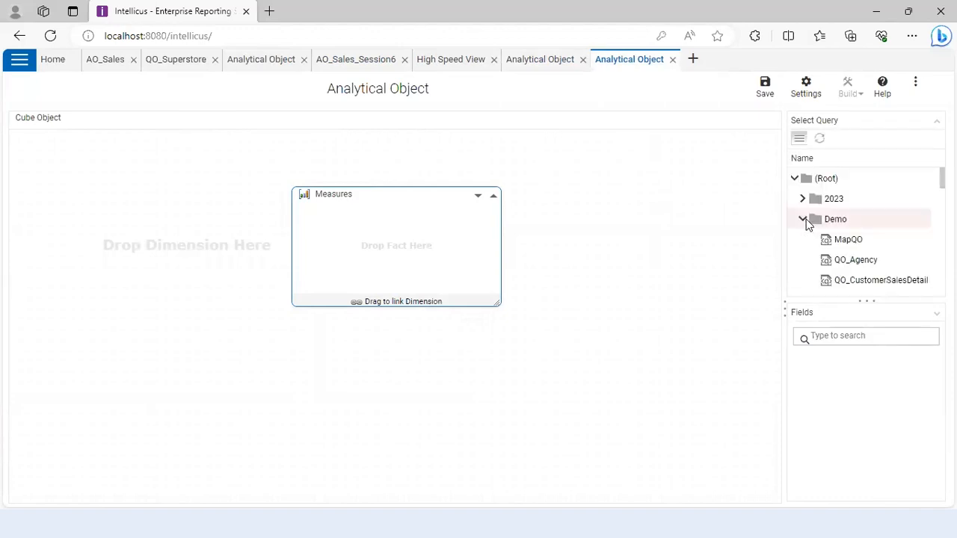
pyautogui.scroll(-3, 879, 244)
pyautogui.scroll(-5, 883, 244)
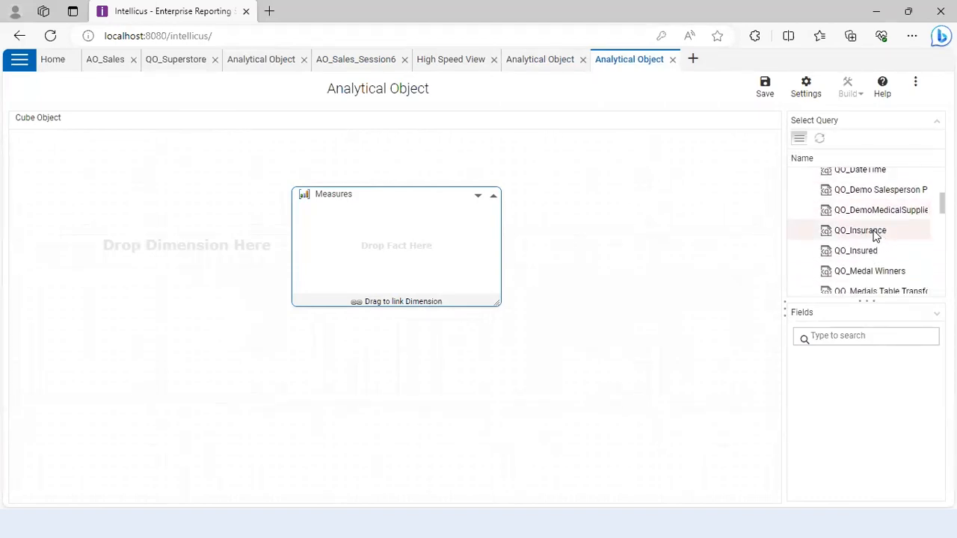
pyautogui.click(876, 233)
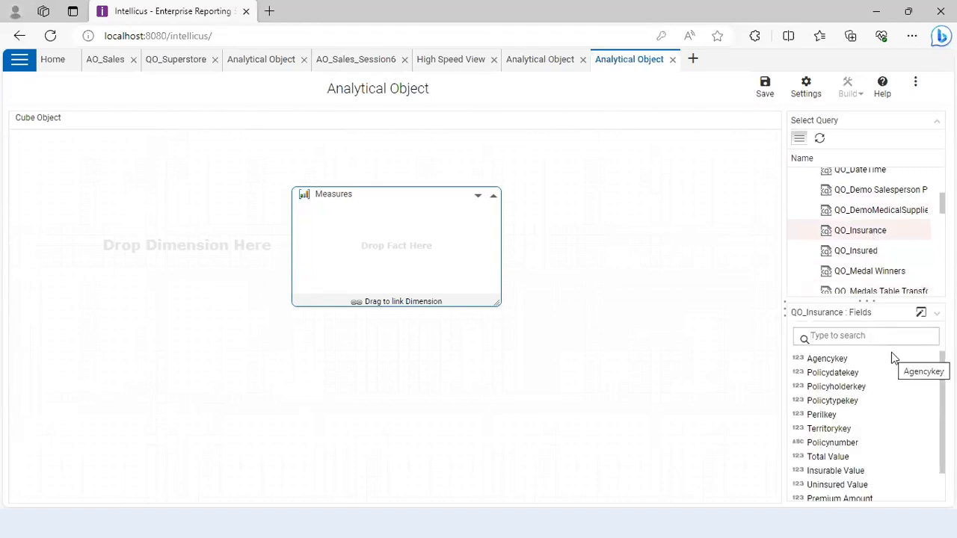
# - Add the Total Value and Premium Amount fields from QO_Insurance to the new cube's measures
pyautogui.write('tot')
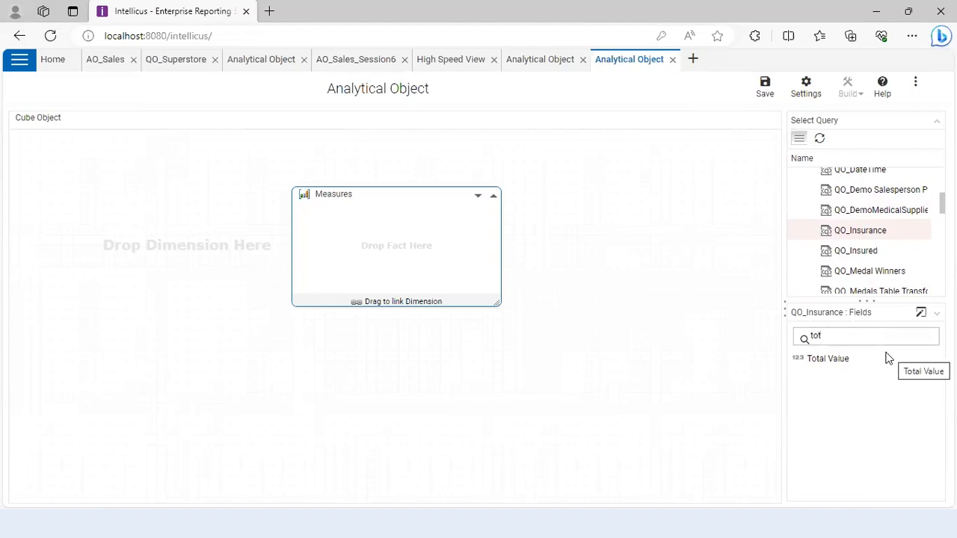
pyautogui.moveTo(835, 364); pyautogui.dragTo(334, 219)
pyautogui.click(829, 145)
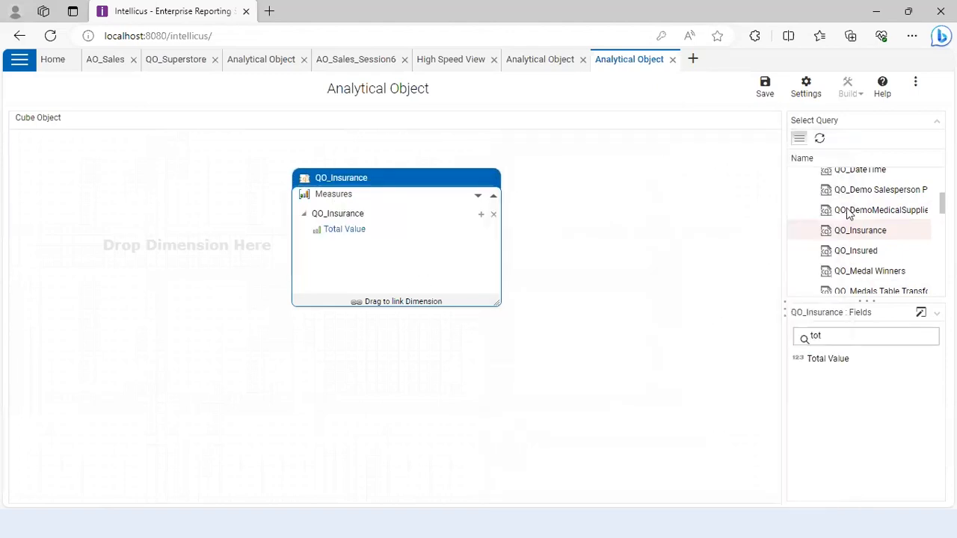
pyautogui.moveTo(837, 338); pyautogui.dragTo(794, 345)
pyautogui.press('BackSpace')
pyautogui.write('pr')
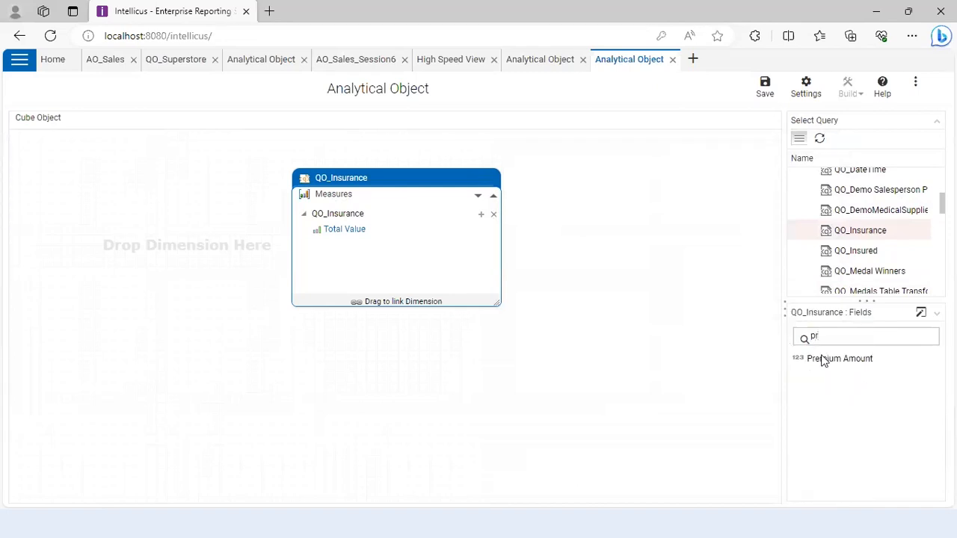
pyautogui.moveTo(823, 360); pyautogui.dragTo(321, 248)
pyautogui.click(830, 146)
# - Add the Insurable Value and Uninsured Value fields from QO_Insurance to the cube's measures
pyautogui.click(820, 336)
pyautogui.press('BackSpace')
pyautogui.press('BackSpace')
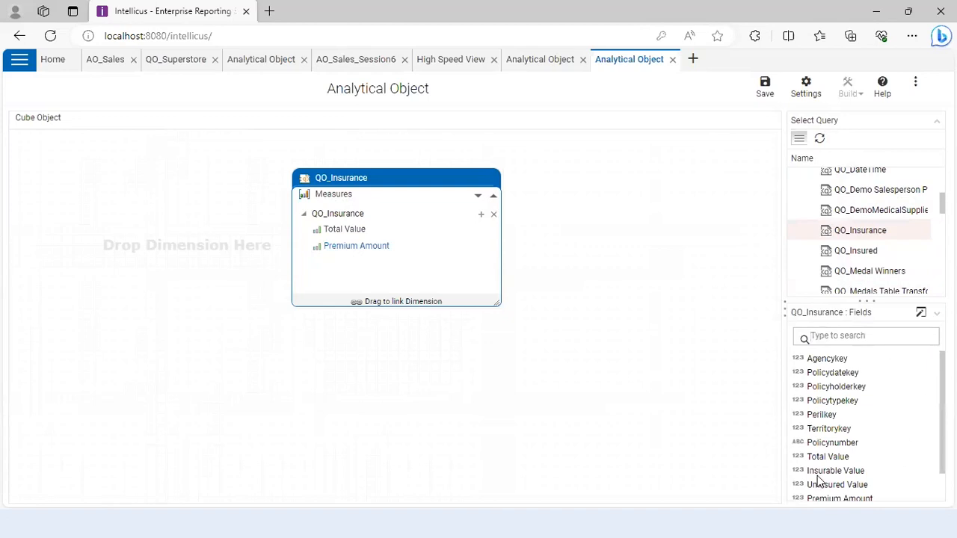
pyautogui.moveTo(830, 470); pyautogui.dragTo(338, 253)
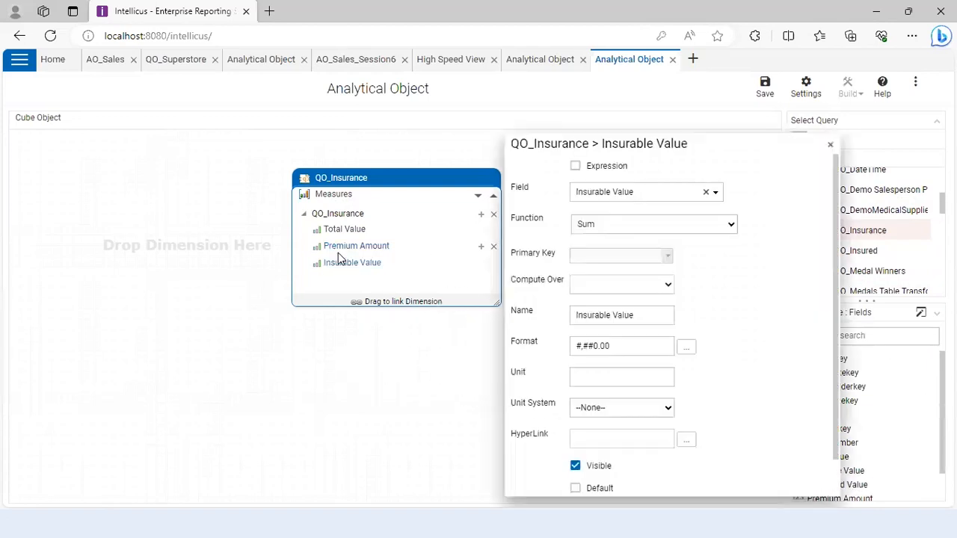
pyautogui.click(829, 144)
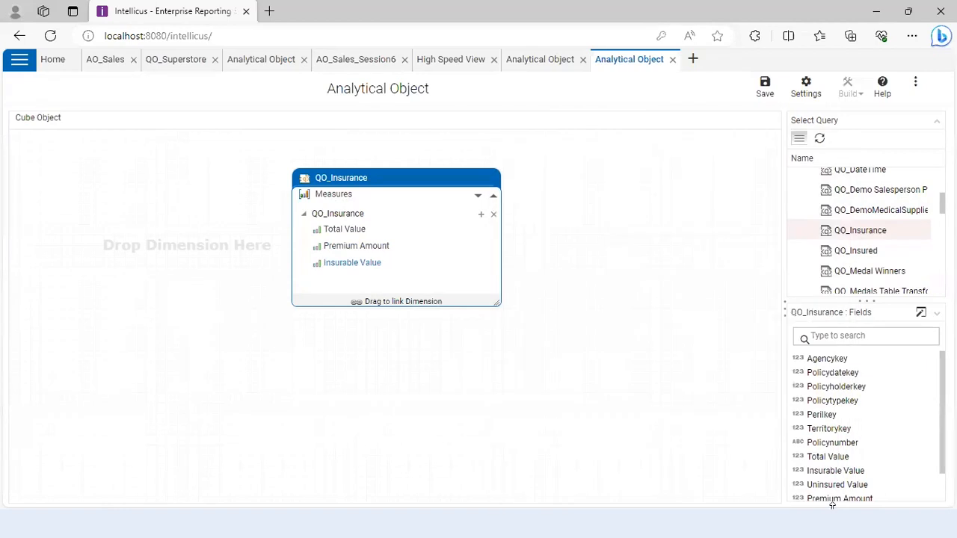
pyautogui.moveTo(830, 488); pyautogui.dragTo(332, 273)
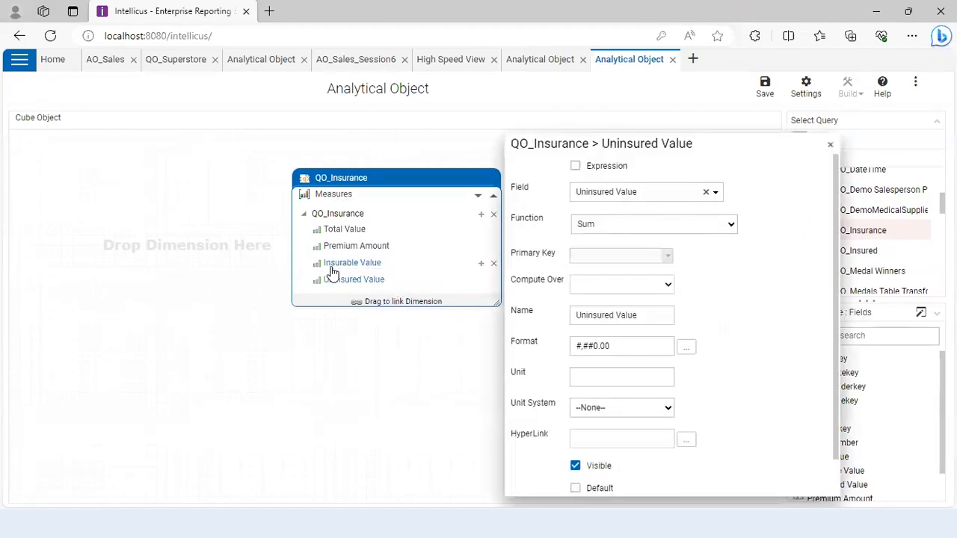
# - Add QO_Insured to the cube as a dimension with its Country field as the first hierarchy level
pyautogui.click(831, 146)
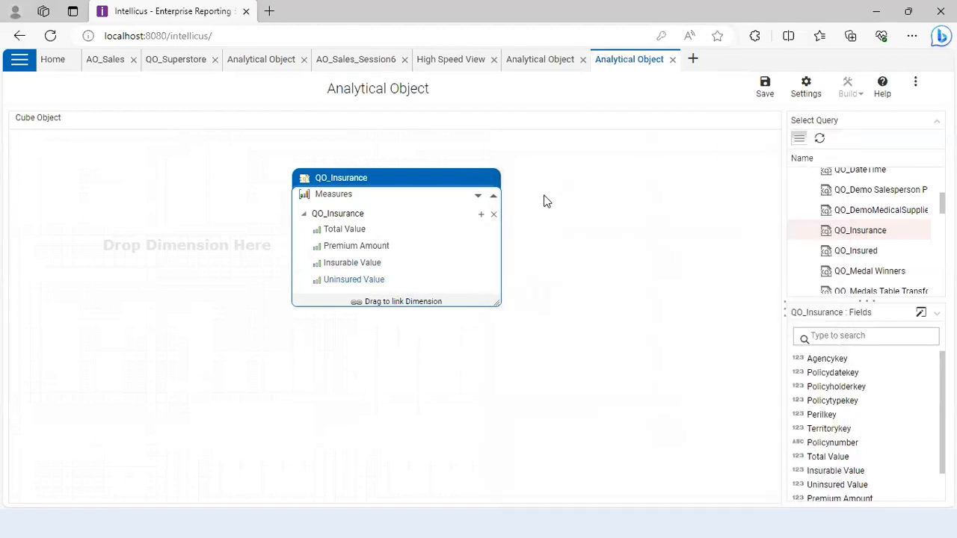
pyautogui.click(853, 336)
pyautogui.click(872, 253)
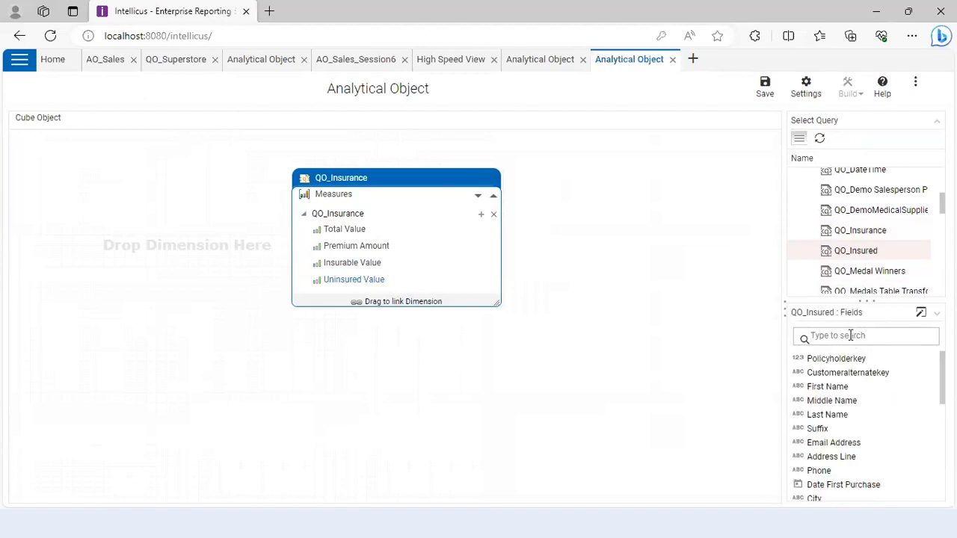
pyautogui.click(819, 338)
pyautogui.write('cou')
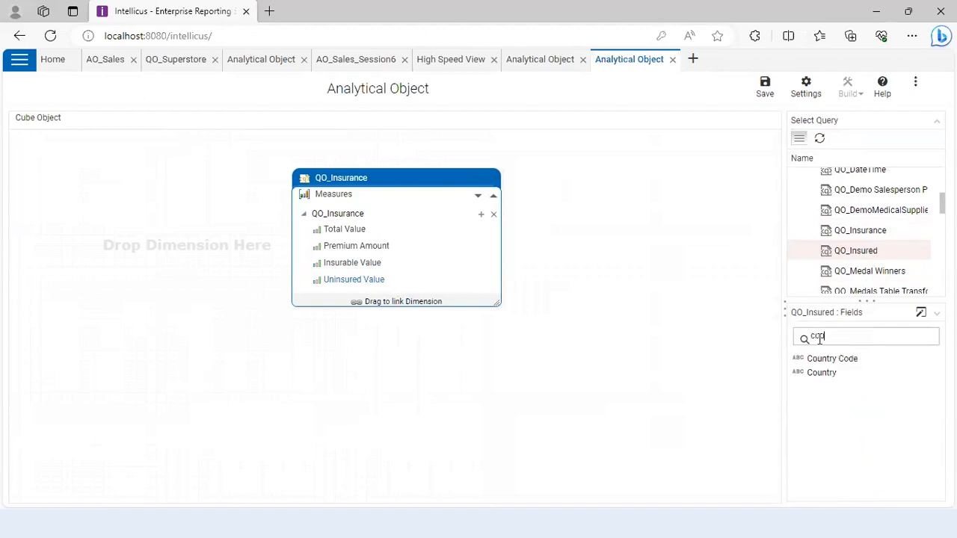
pyautogui.moveTo(827, 373); pyautogui.dragTo(626, 179)
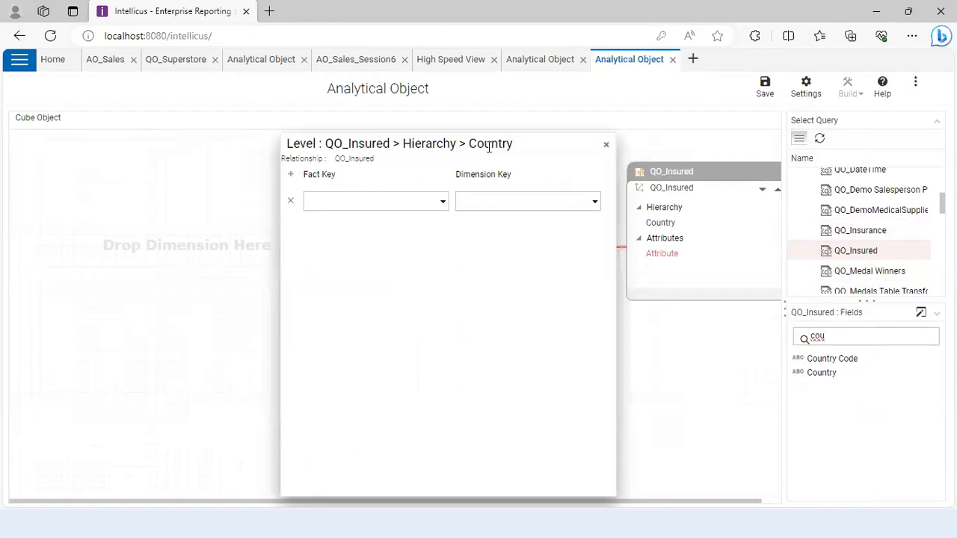
# - Link the QO_Insured dimension to QO_Insurance using Policyholderkey as both the fact key and the dimension key
pyautogui.moveTo(489, 143); pyautogui.dragTo(489, 281)
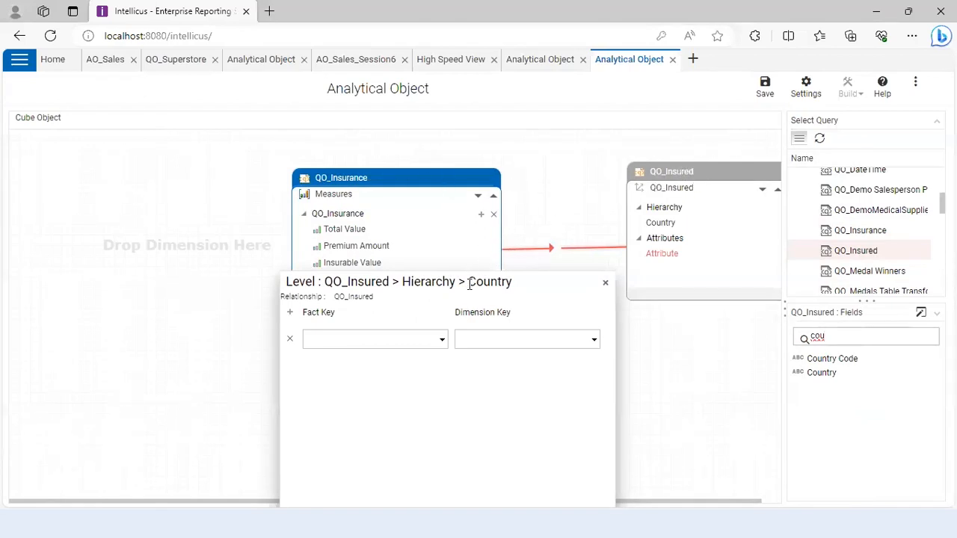
pyautogui.click(590, 338)
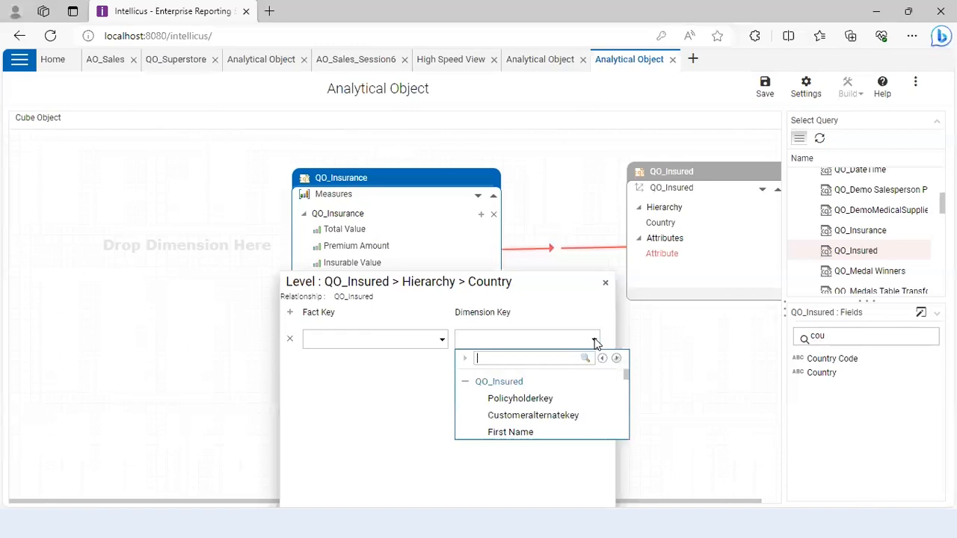
pyautogui.click(523, 400)
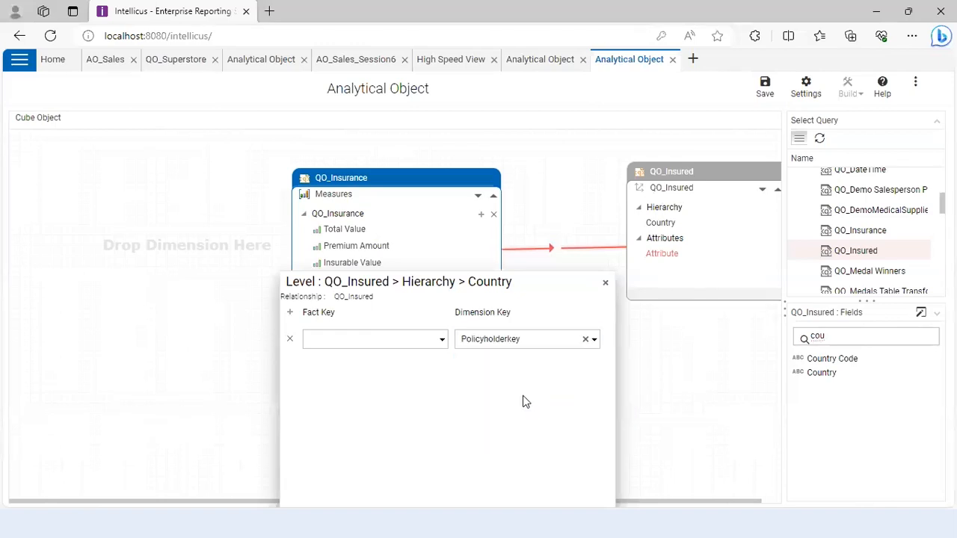
pyautogui.click(441, 340)
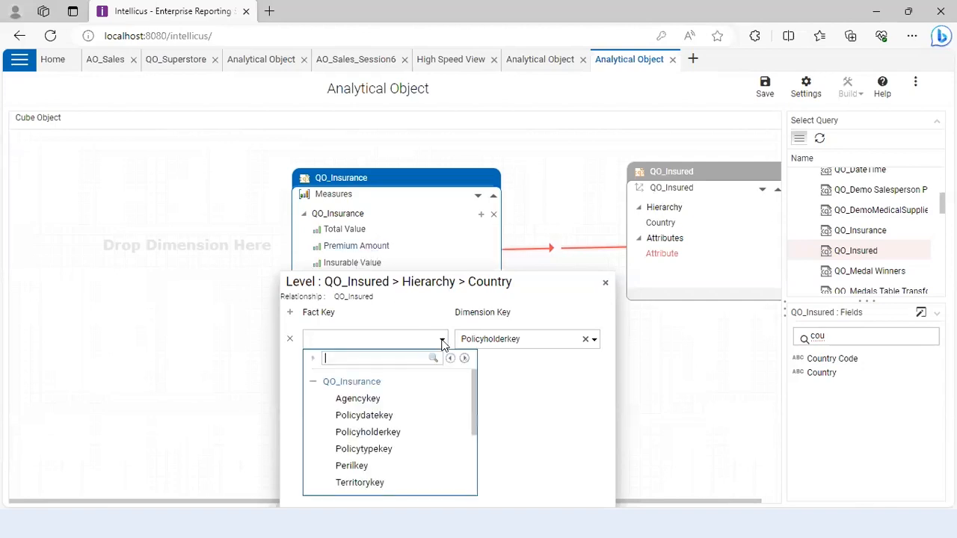
pyautogui.click(380, 437)
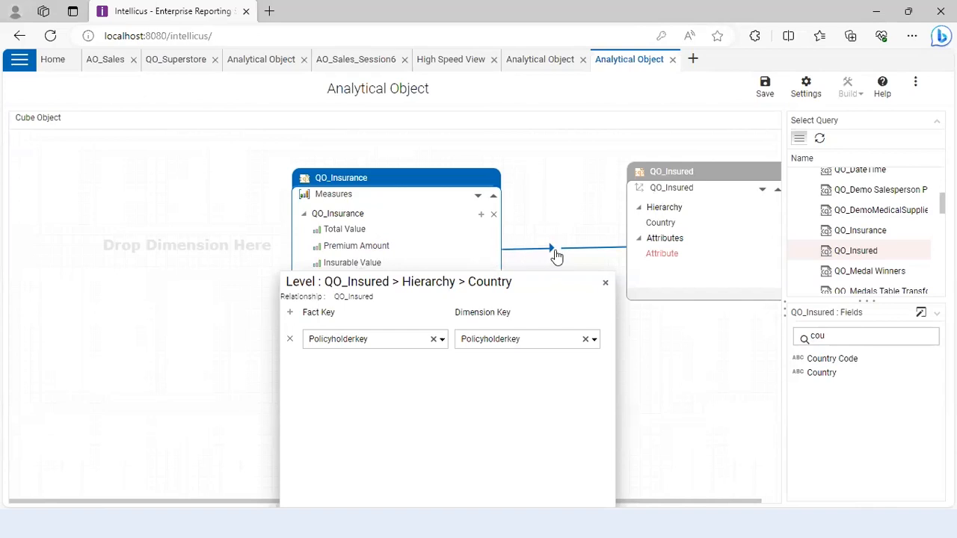
pyautogui.click(605, 284)
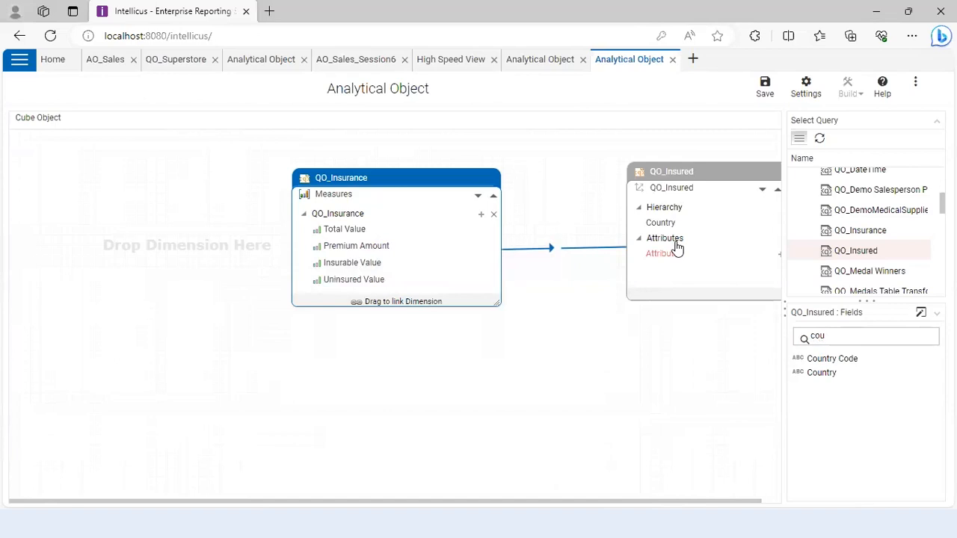
# - Find the State field in QO_Insured and add it as the hierarchy level below Country
pyautogui.moveTo(829, 333); pyautogui.dragTo(764, 322)
pyautogui.write('sta')
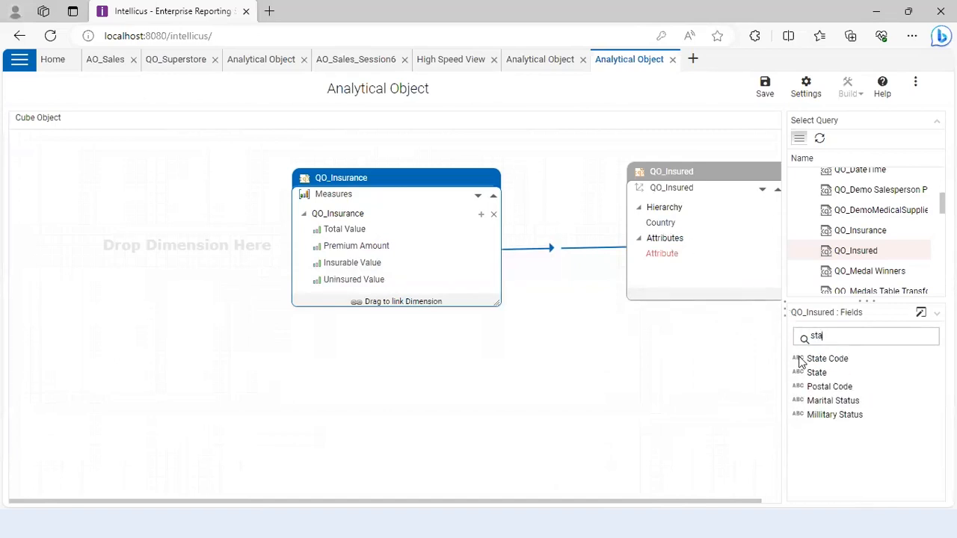
pyautogui.press('BackSpace')
pyautogui.press('BackSpace')
pyautogui.write('re')
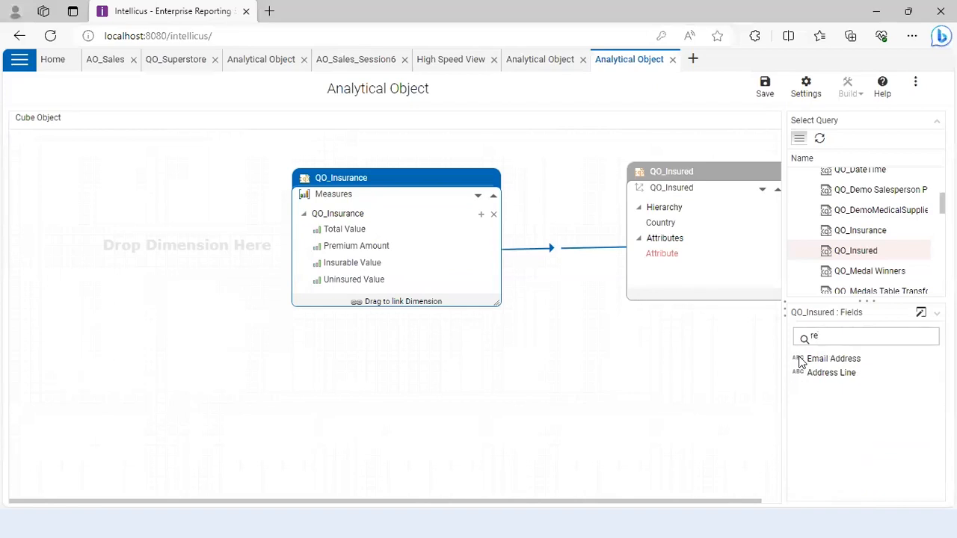
pyautogui.press('BackSpace')
pyautogui.press('BackSpace')
pyautogui.write('st')
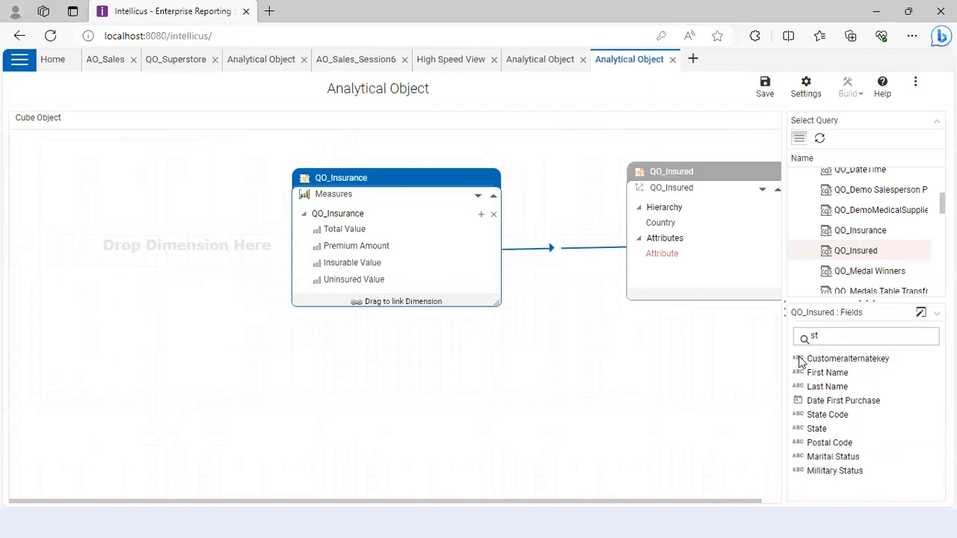
pyautogui.moveTo(822, 428); pyautogui.dragTo(641, 229)
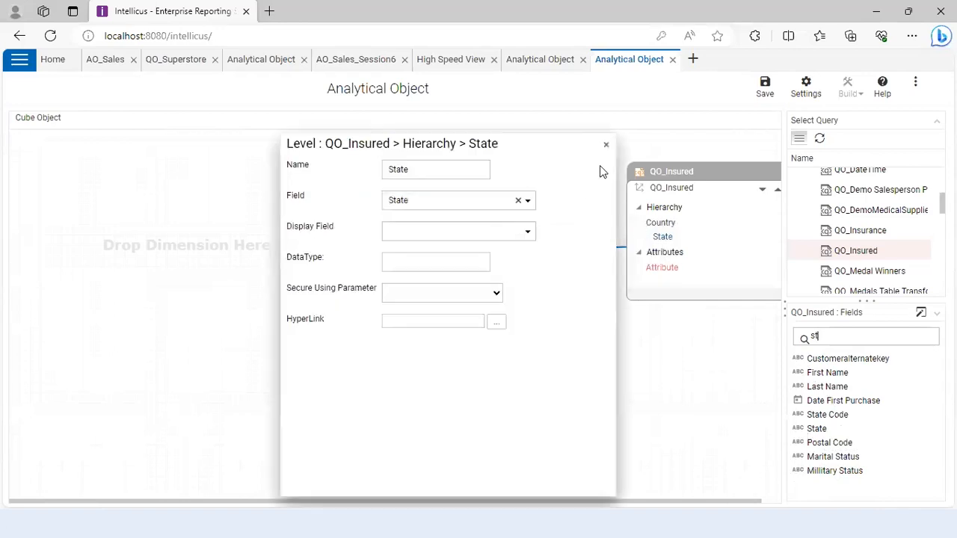
pyautogui.click(606, 146)
# - Add the City and Name fields as successive levels below State in the QO_Insured hierarchy
pyautogui.doubleClick(813, 337)
pyautogui.write('ci')
pyautogui.moveTo(813, 359); pyautogui.dragTo(669, 251)
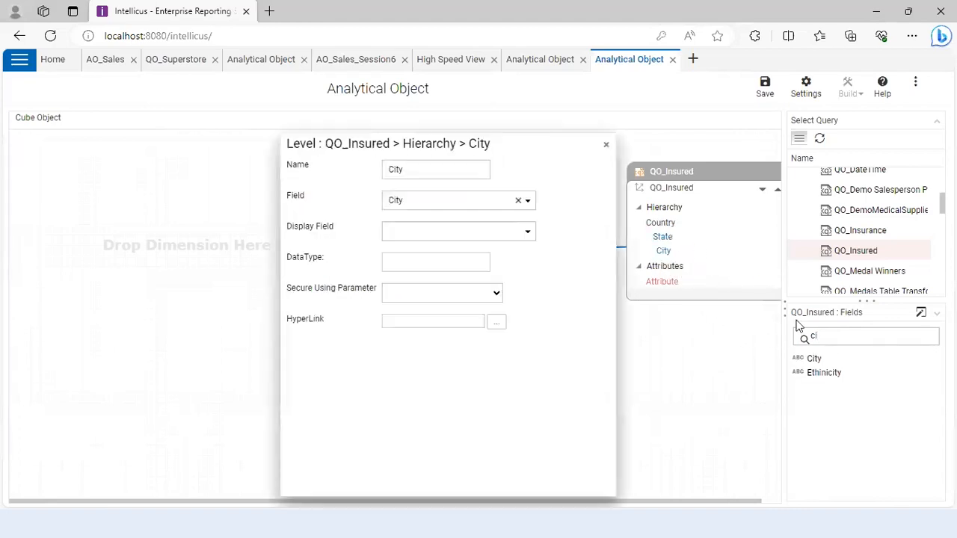
pyautogui.doubleClick(829, 339)
pyautogui.write('name')
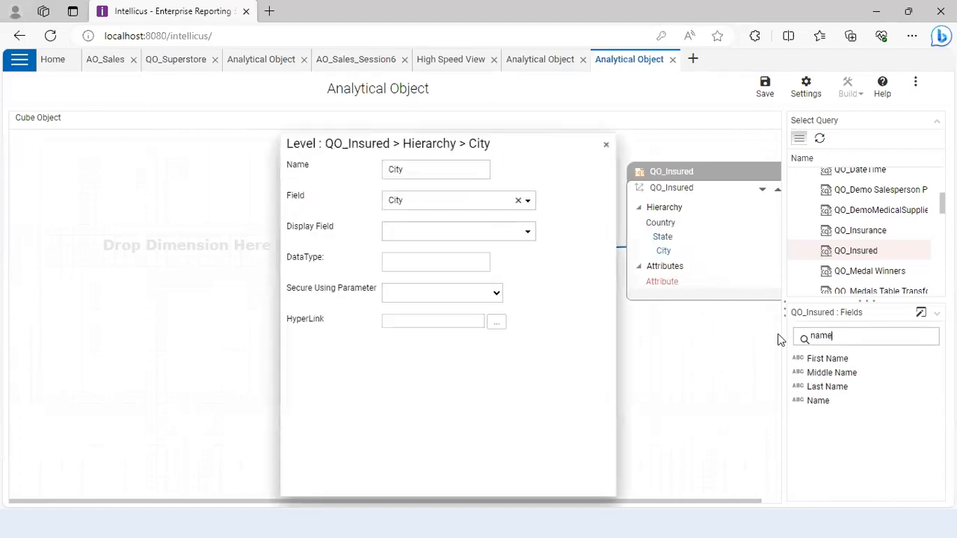
pyautogui.moveTo(809, 405); pyautogui.dragTo(662, 255)
pyautogui.click(605, 144)
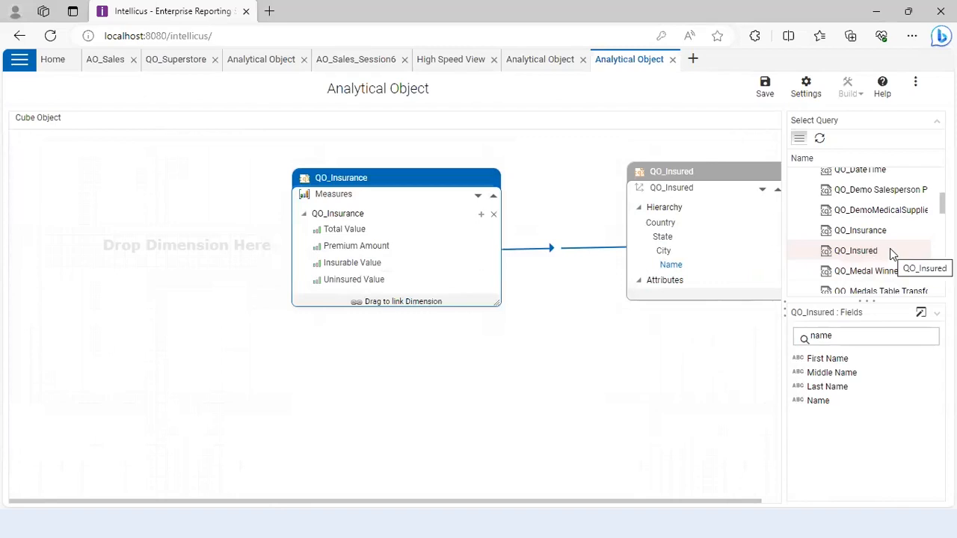
# - Add QO_DateTime to the cube as a second dimension with Fiscal Year as its first hierarchy level
pyautogui.scroll(1, 890, 254)
pyautogui.click(847, 188)
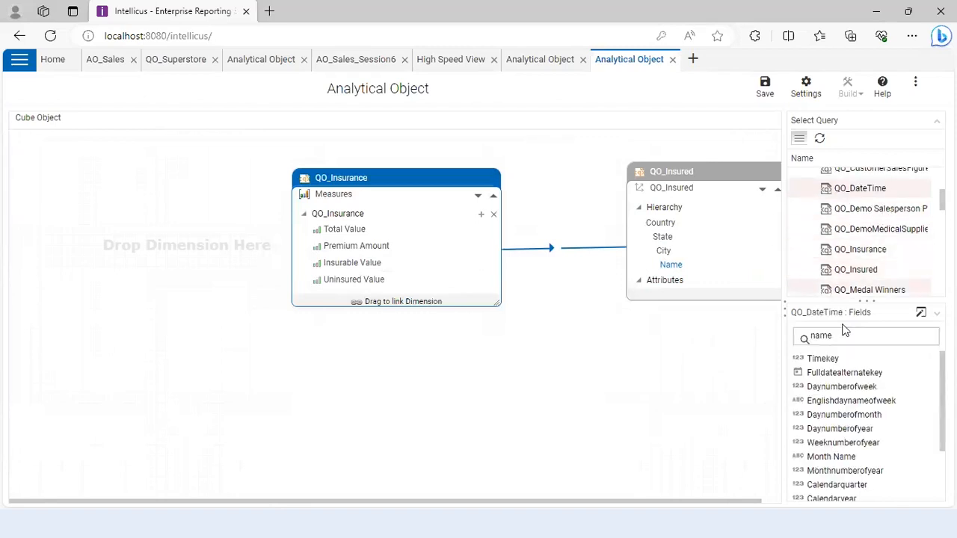
pyautogui.moveTo(836, 338); pyautogui.dragTo(784, 328)
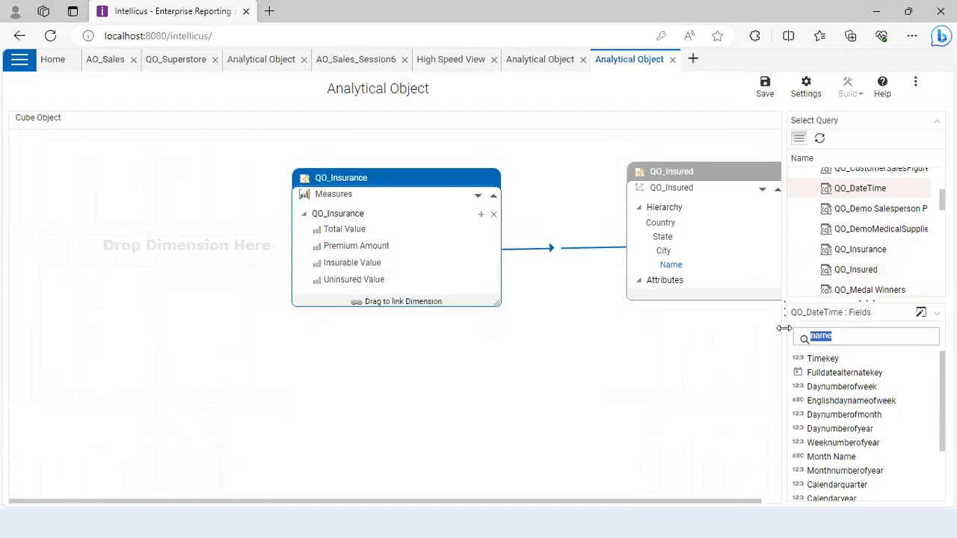
pyautogui.write('y')
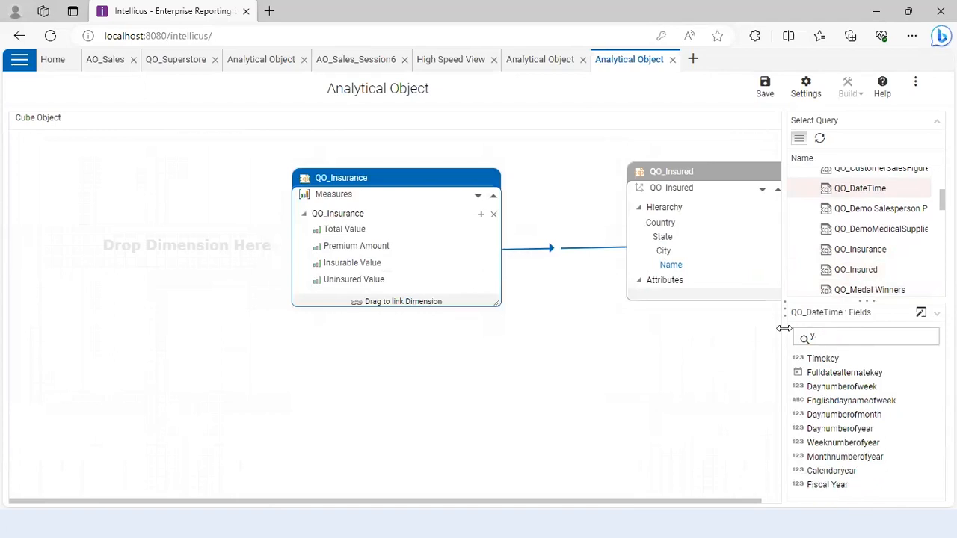
pyautogui.write('e')
pyautogui.moveTo(835, 417); pyautogui.dragTo(82, 178)
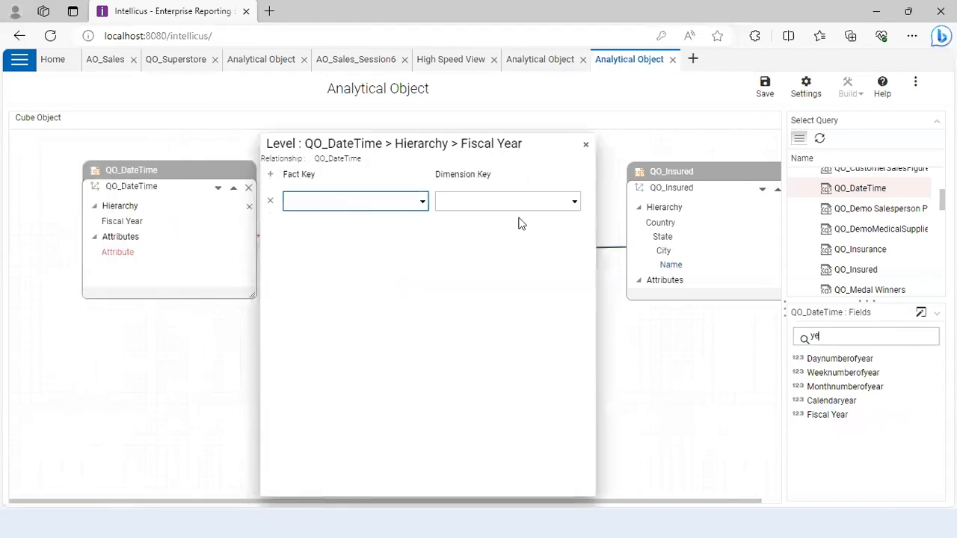
# - Link the QO_DateTime dimension to QO_Insurance with Policydatekey as the fact key and Fulldatealternatekey as the dimension key
pyautogui.click(573, 202)
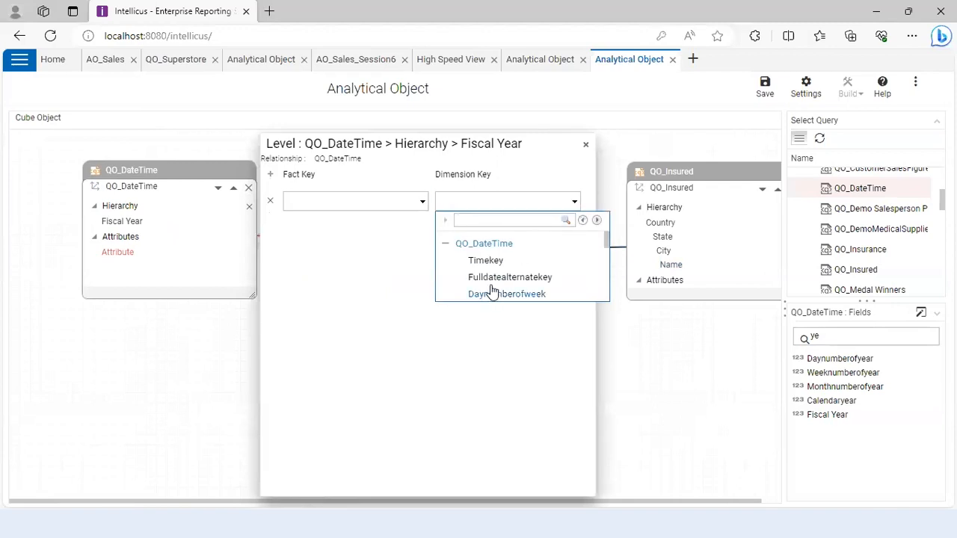
pyautogui.click(492, 281)
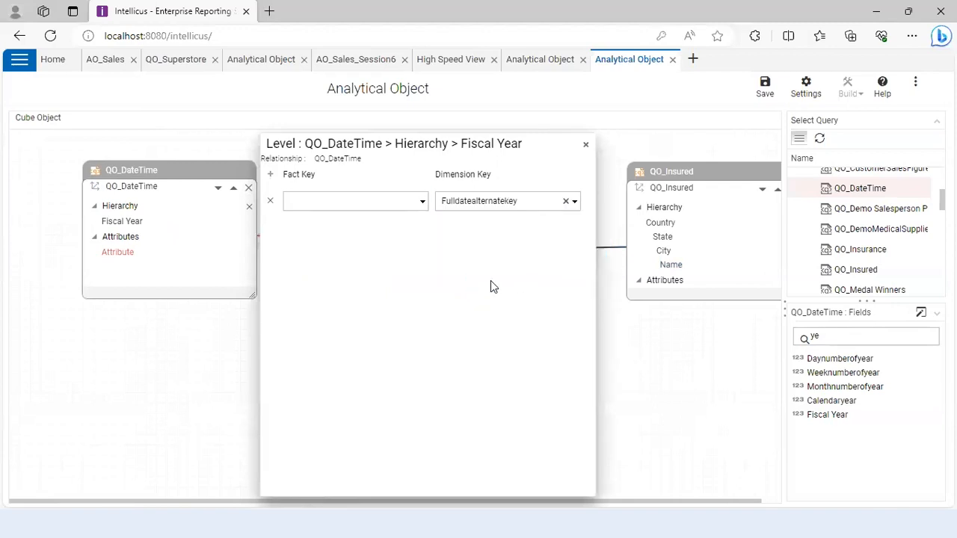
pyautogui.click(422, 202)
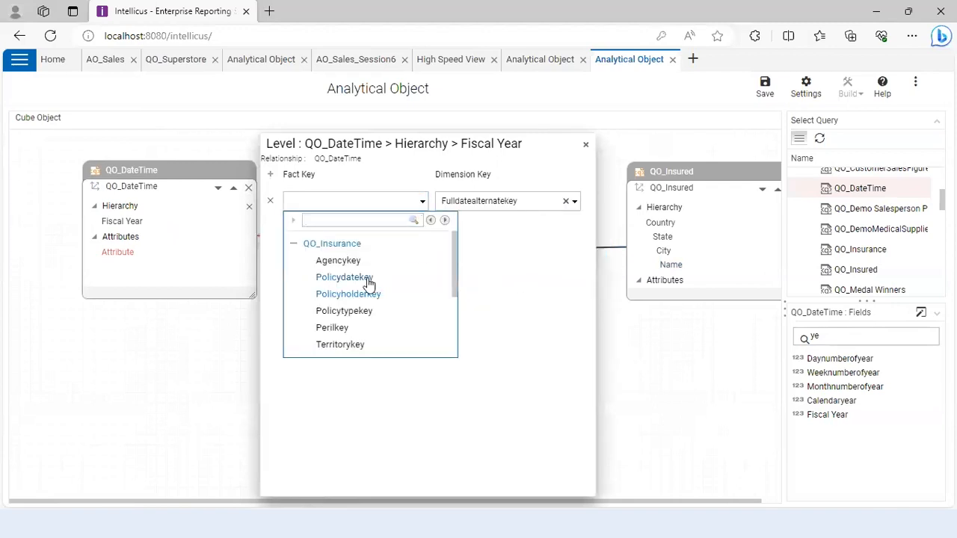
pyautogui.scroll(-1, 366, 327)
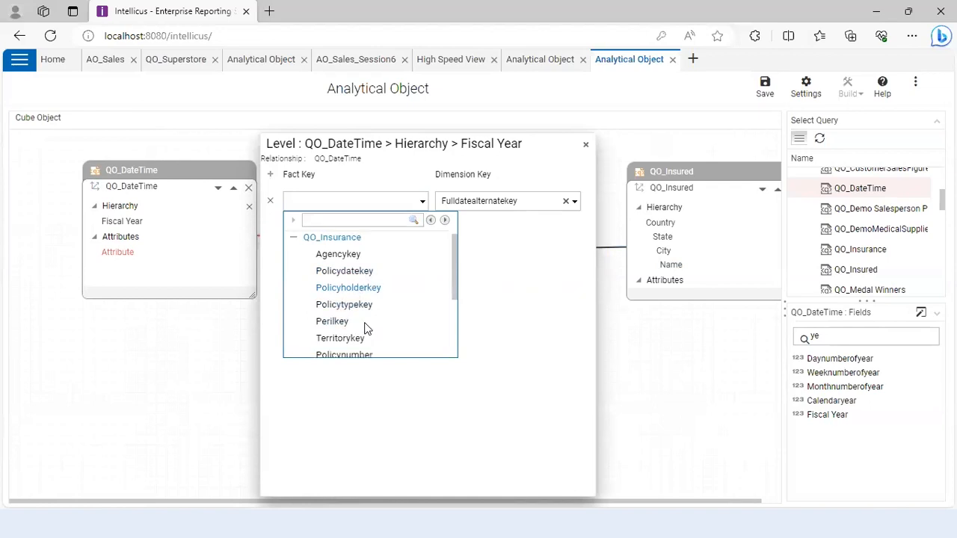
pyautogui.scroll(-1, 393, 293)
pyautogui.click(344, 221)
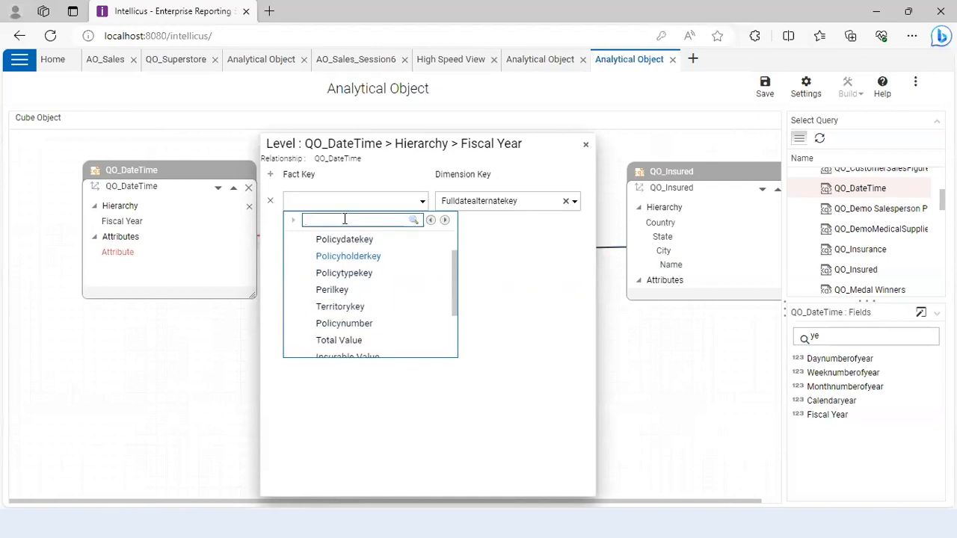
pyautogui.write('key')
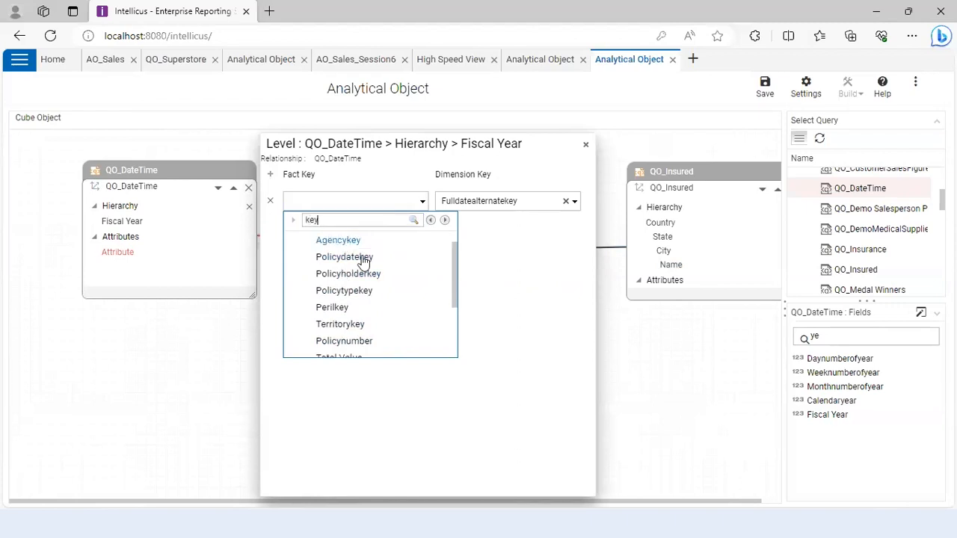
pyautogui.scroll(-2, 399, 301)
pyautogui.scroll(3, 399, 302)
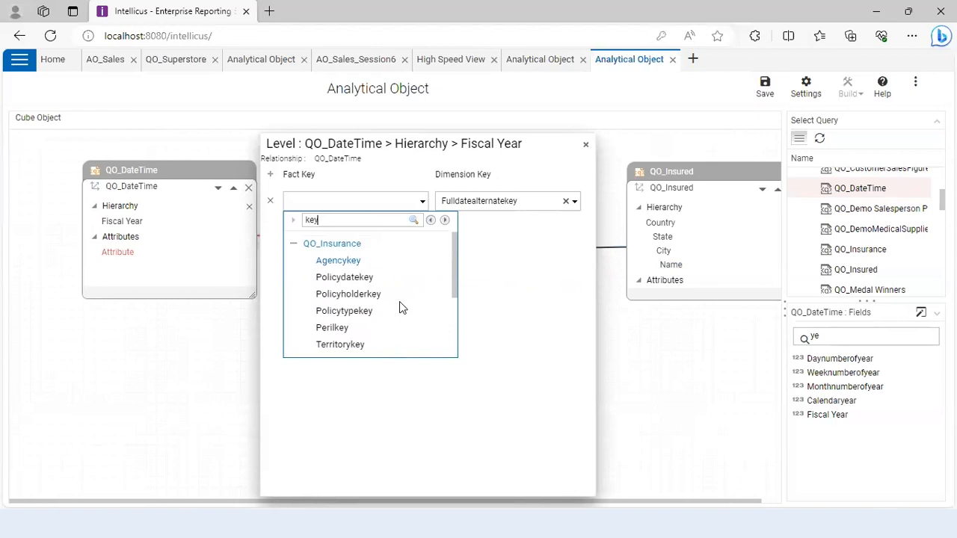
pyautogui.click(345, 281)
pyautogui.click(586, 145)
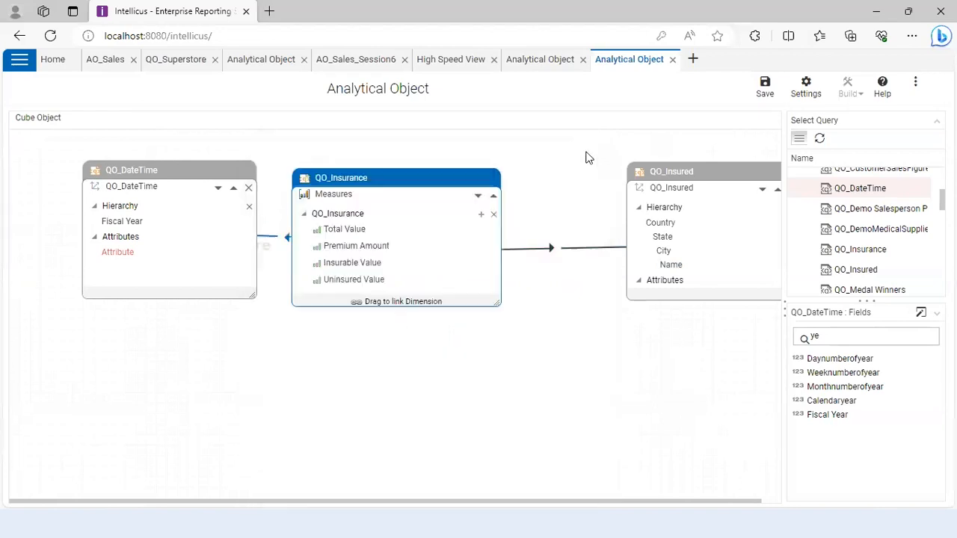
# - Add Fiscal Quarter and Month Name as levels below Fiscal Year, and move the QO_DateTime dimension farther from the QO_Insurance measures
pyautogui.doubleClick(807, 338)
pyautogui.write('qu')
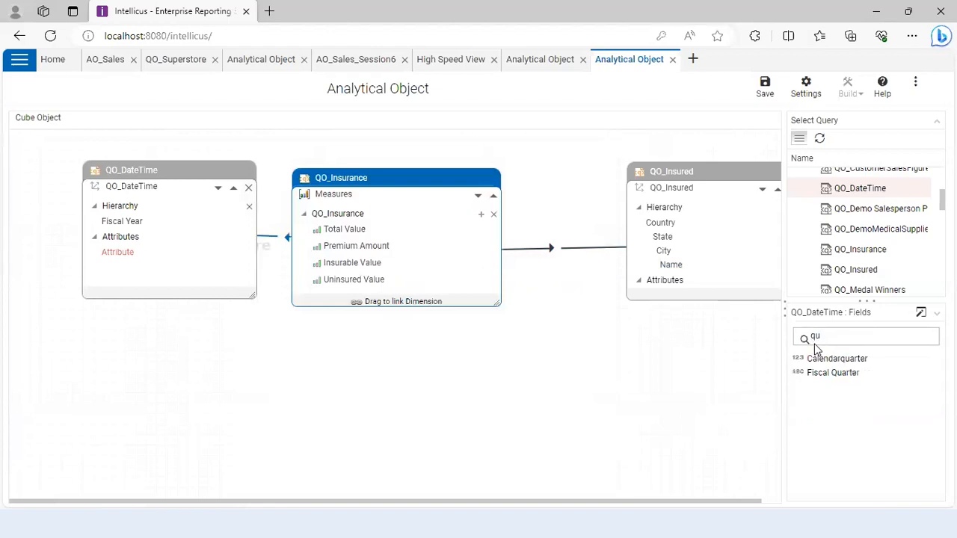
pyautogui.moveTo(844, 380); pyautogui.dragTo(99, 219)
pyautogui.click(583, 146)
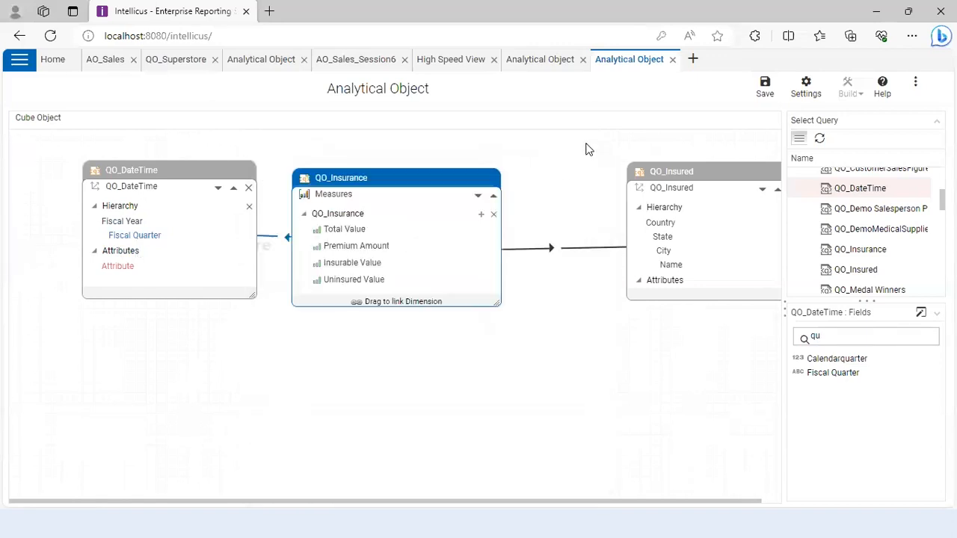
pyautogui.moveTo(834, 337); pyautogui.dragTo(772, 313)
pyautogui.write('mon')
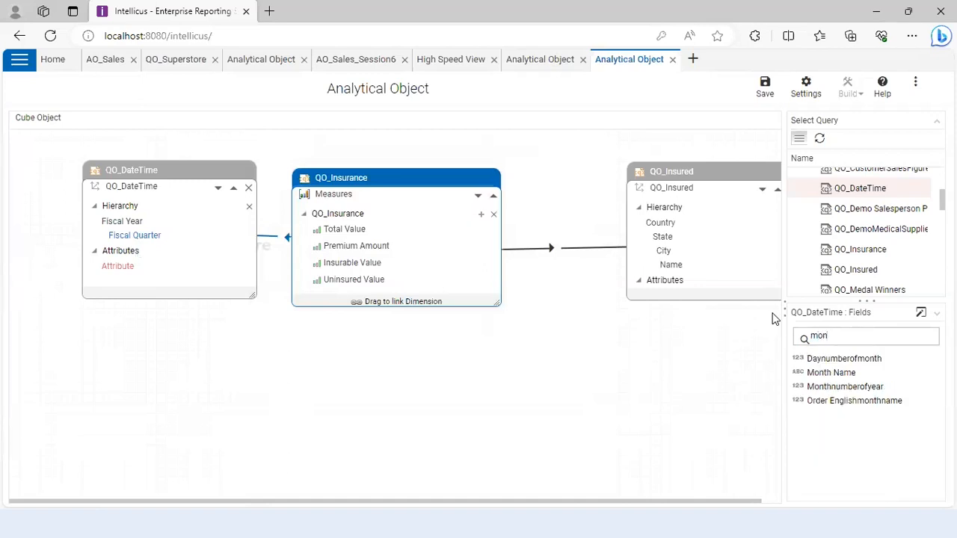
pyautogui.moveTo(847, 372); pyautogui.dragTo(112, 249)
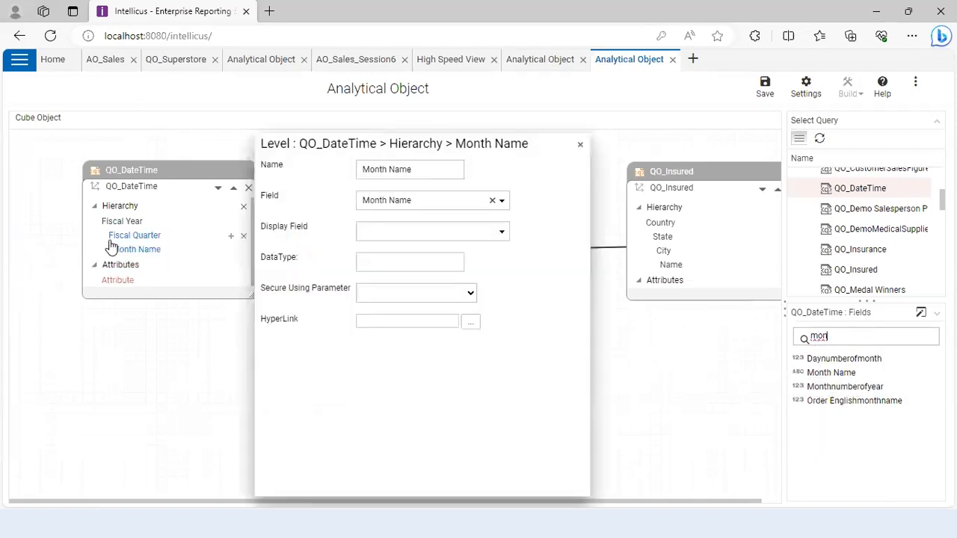
pyautogui.click(580, 147)
pyautogui.moveTo(166, 172); pyautogui.dragTo(83, 178)
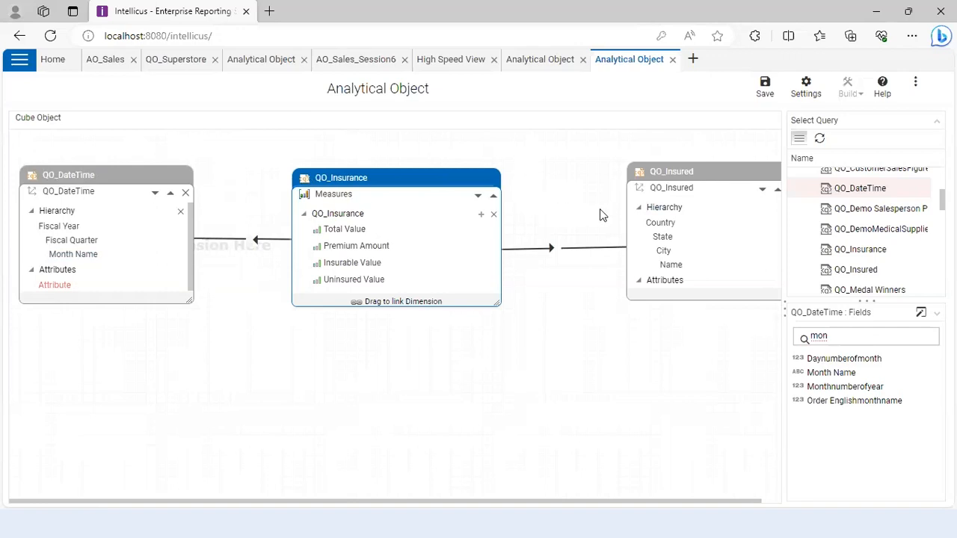
# - Rename the QO_Insured dimension as Insured
pyautogui.doubleClick(665, 187)
pyautogui.moveTo(436, 167); pyautogui.dragTo(318, 166)
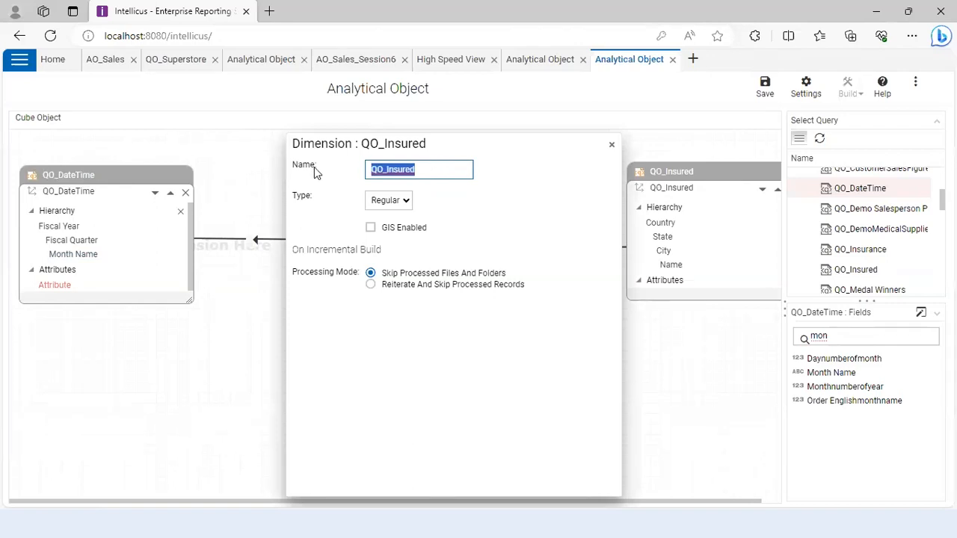
pyautogui.write('Insured')
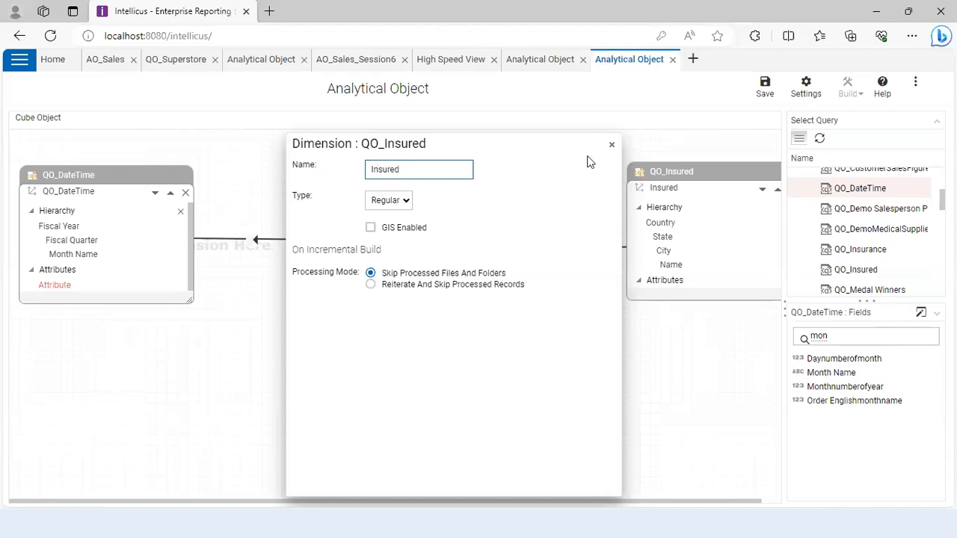
pyautogui.click(612, 145)
# - Rename the QO_DateTime dimension as Date
pyautogui.doubleClick(65, 190)
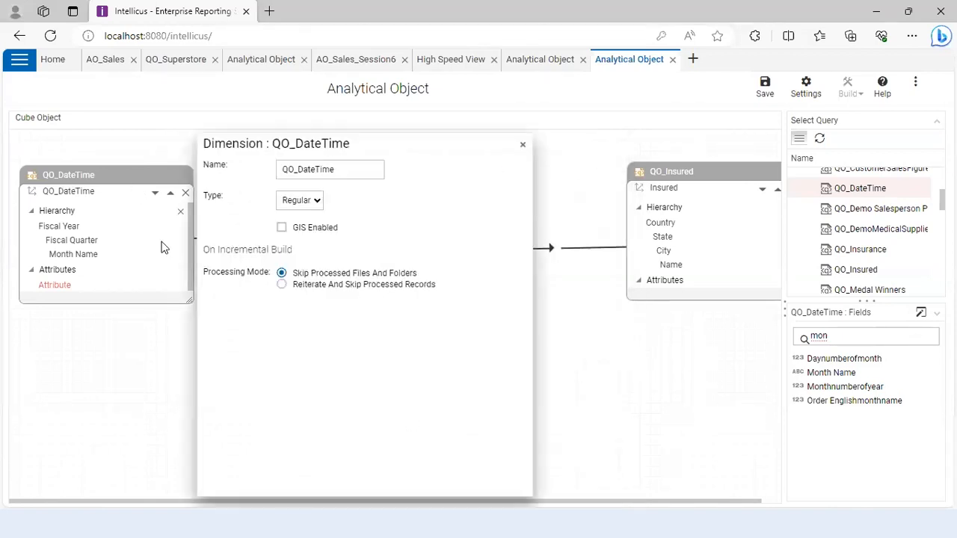
pyautogui.moveTo(349, 168); pyautogui.dragTo(192, 174)
pyautogui.write('Date')
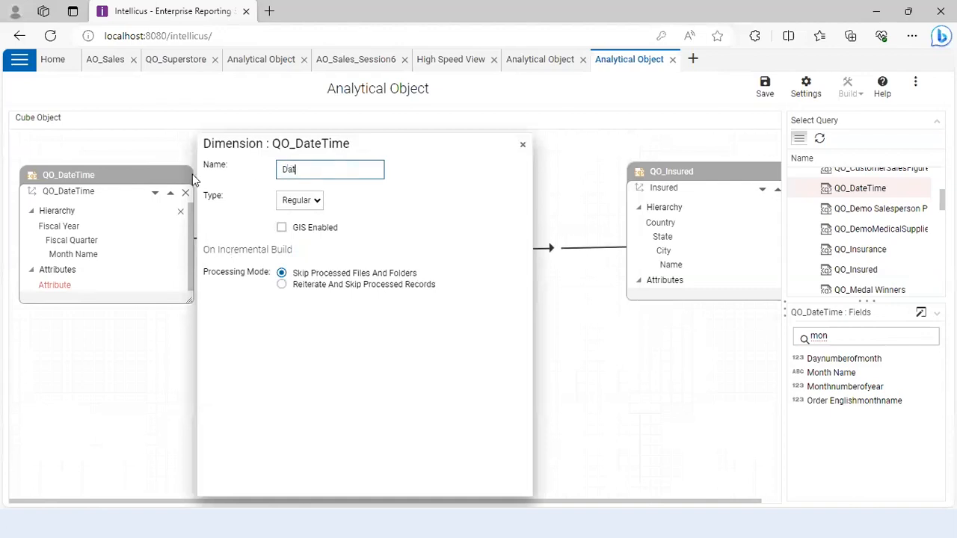
pyautogui.click(524, 147)
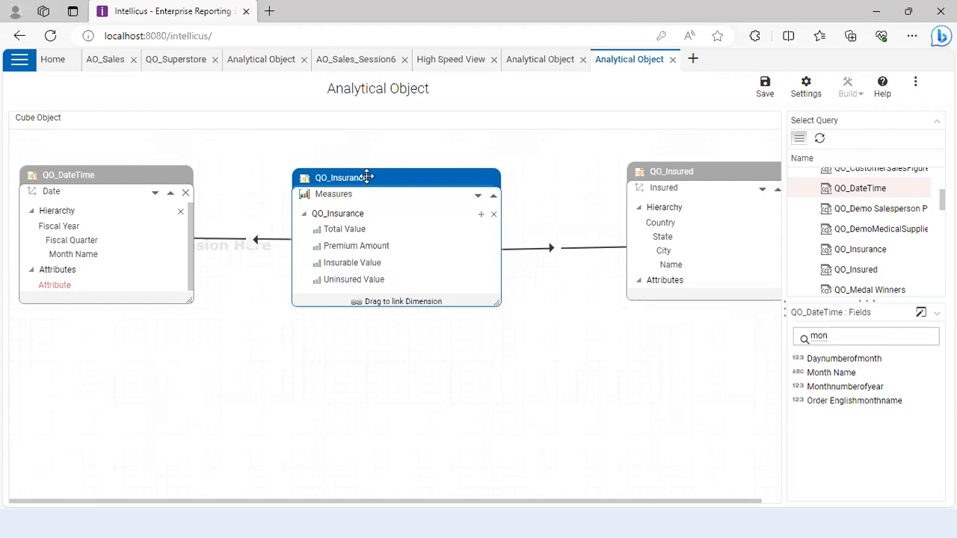
# - View the choices for replacing the QO_Insurance query object and leave without replacing it
pyautogui.doubleClick(367, 177)
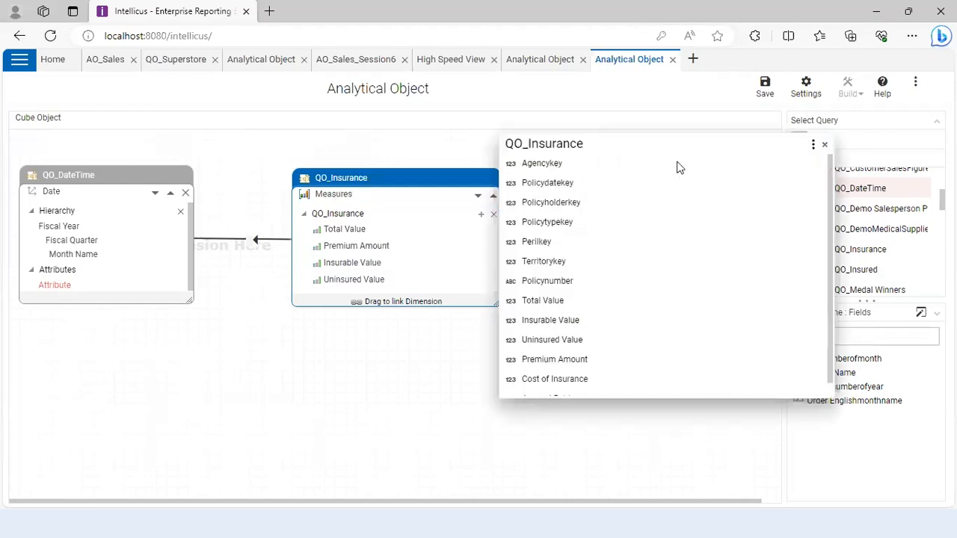
pyautogui.click(813, 147)
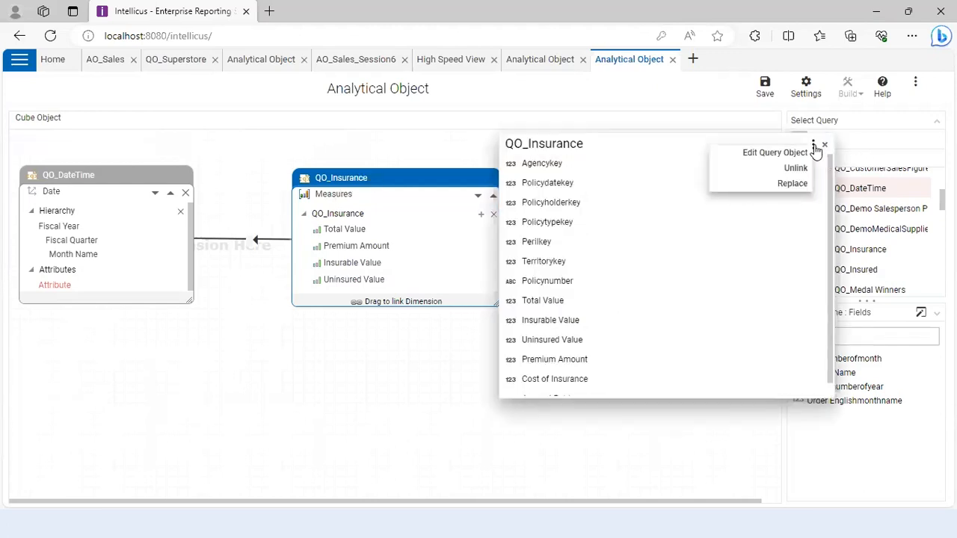
pyautogui.click(803, 185)
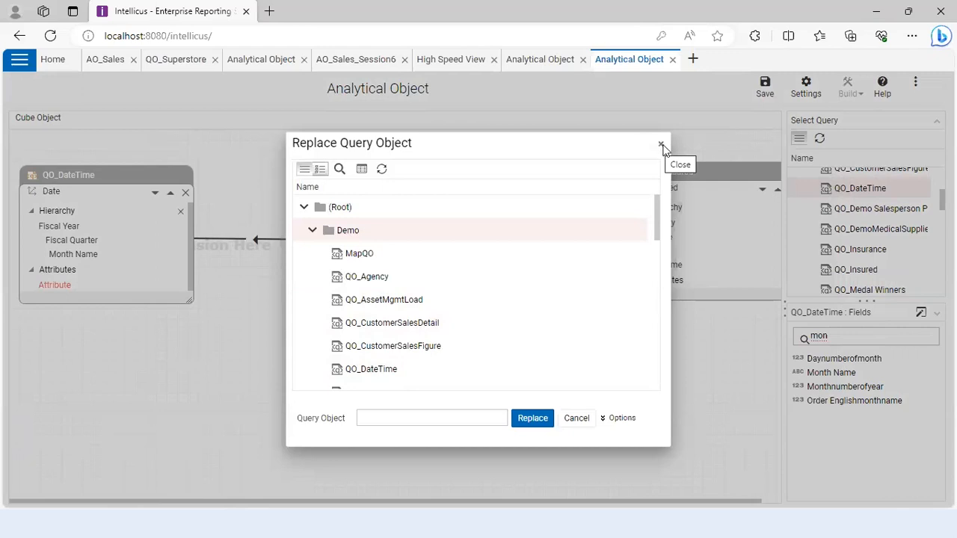
pyautogui.click(660, 145)
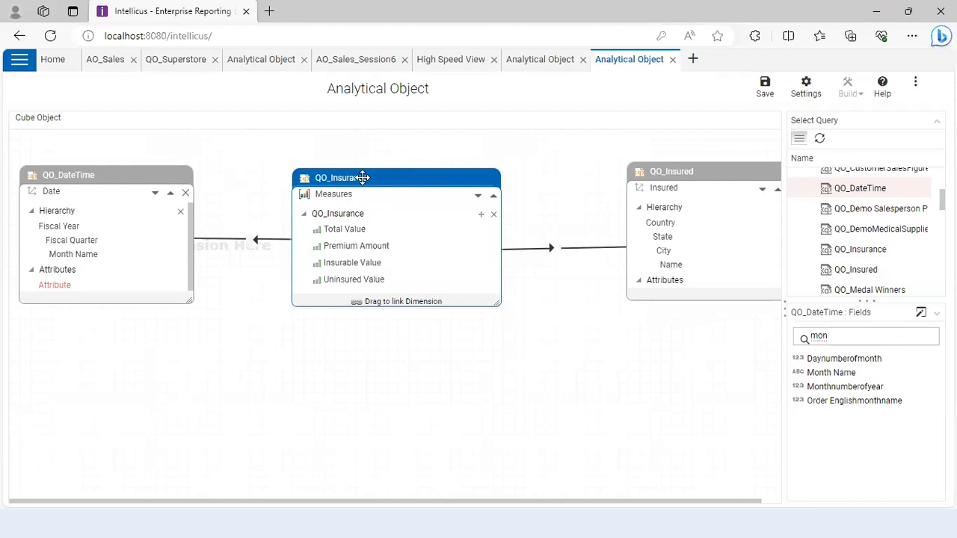
# - Review the QO_Insurance field list and its query object options, and close the list
pyautogui.moveTo(363, 178); pyautogui.dragTo(362, 178)
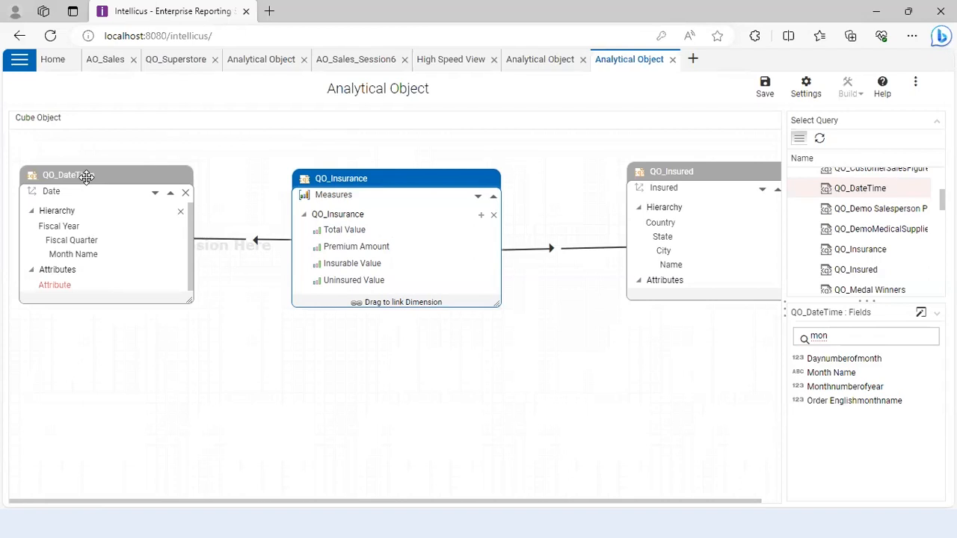
pyautogui.click(346, 178)
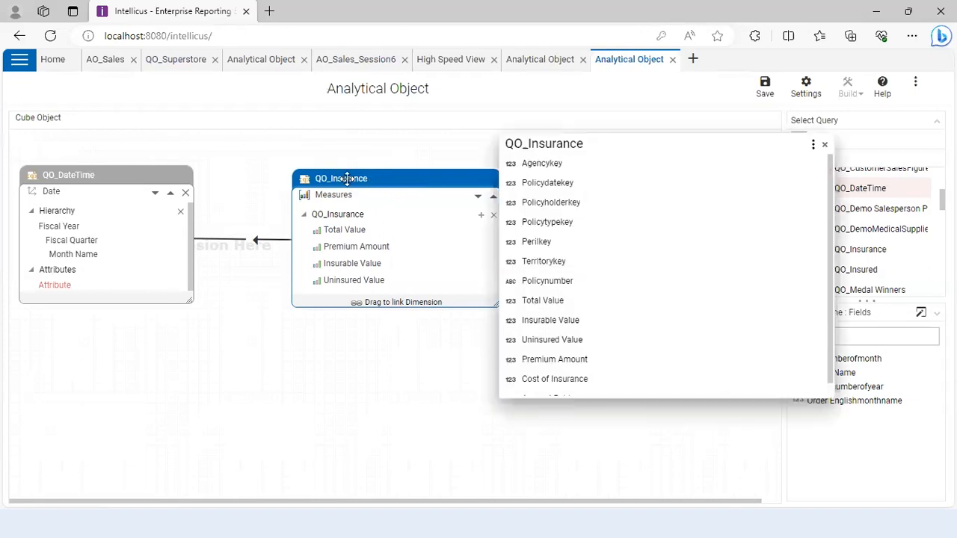
pyautogui.click(813, 145)
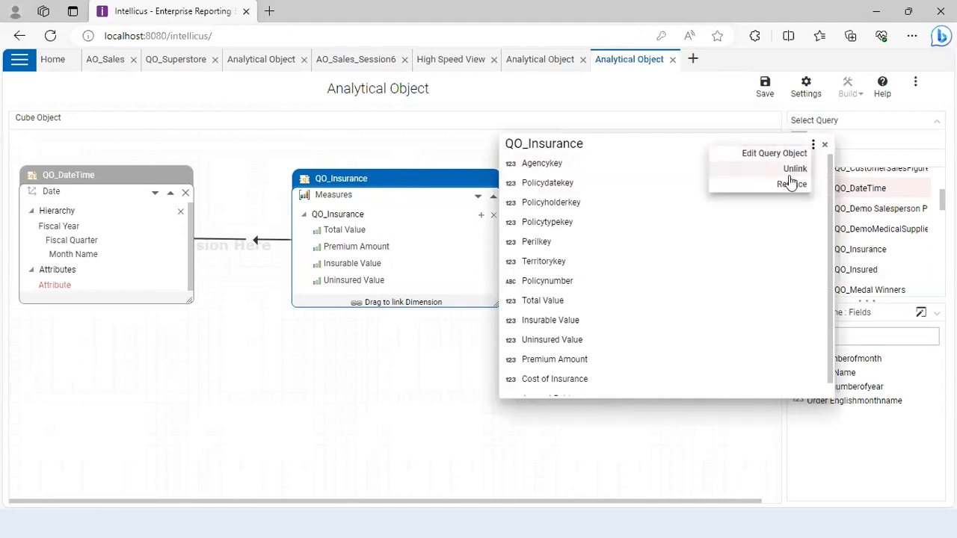
pyautogui.click(825, 147)
pyautogui.click(826, 147)
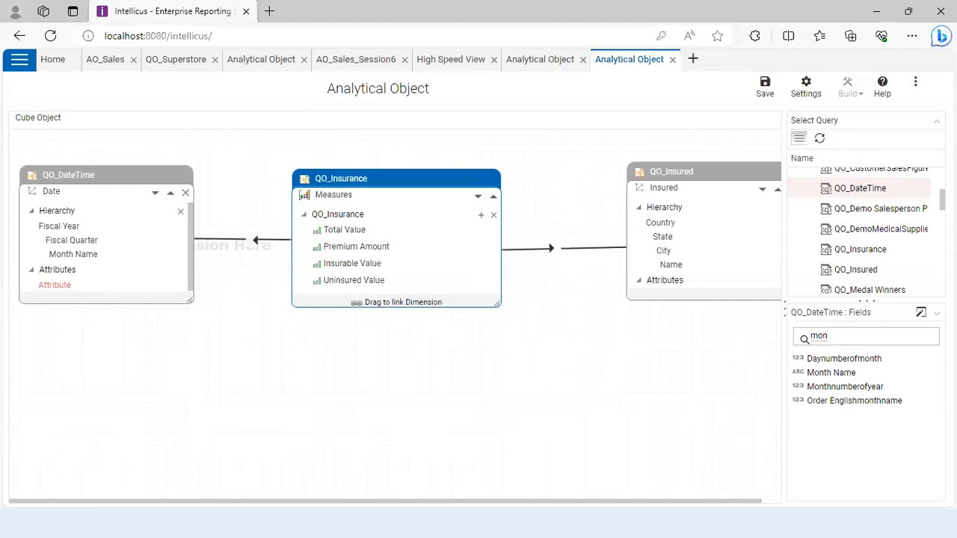
# - Switch to the PowerPoint slide show and advance past the Q&A slide to the closing Thank you slide
pyautogui.click(188, 524)
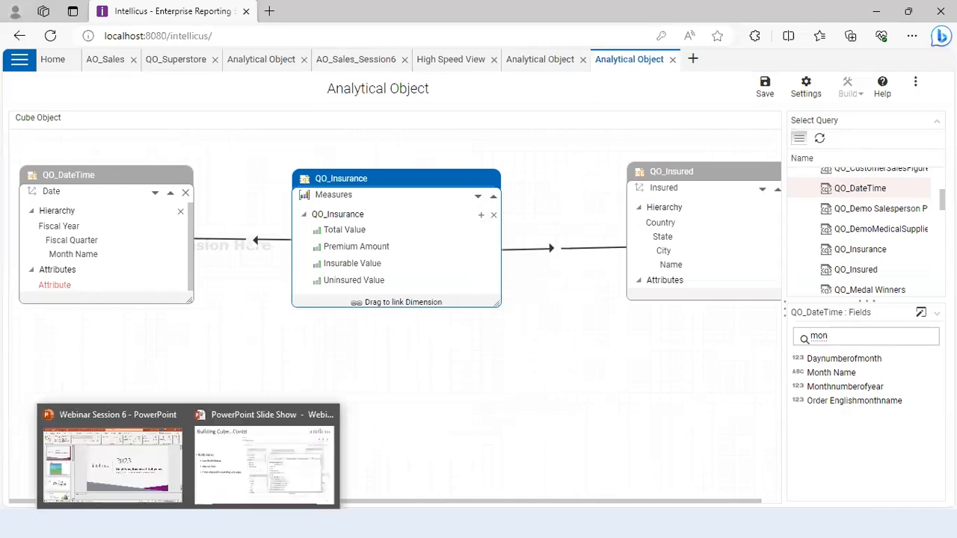
pyautogui.click(264, 465)
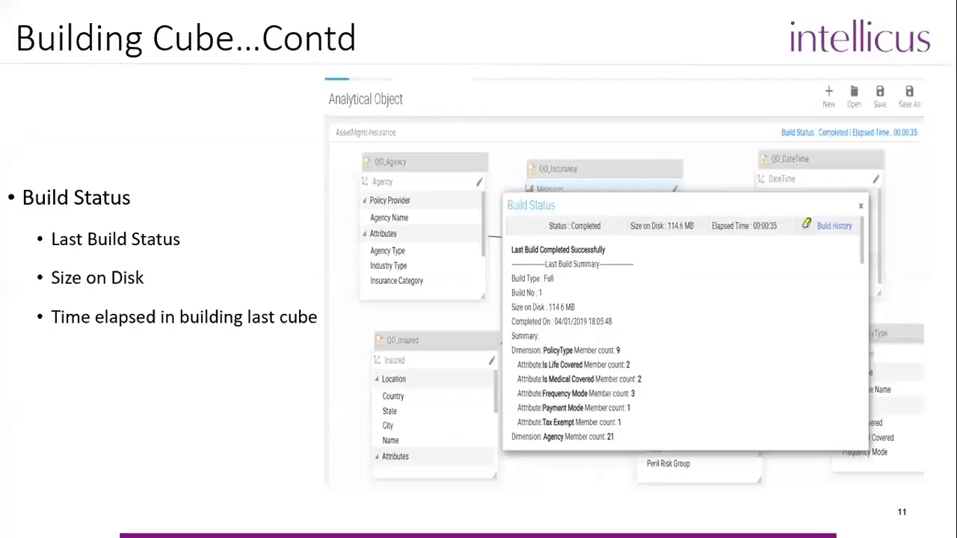
pyautogui.press('Right')
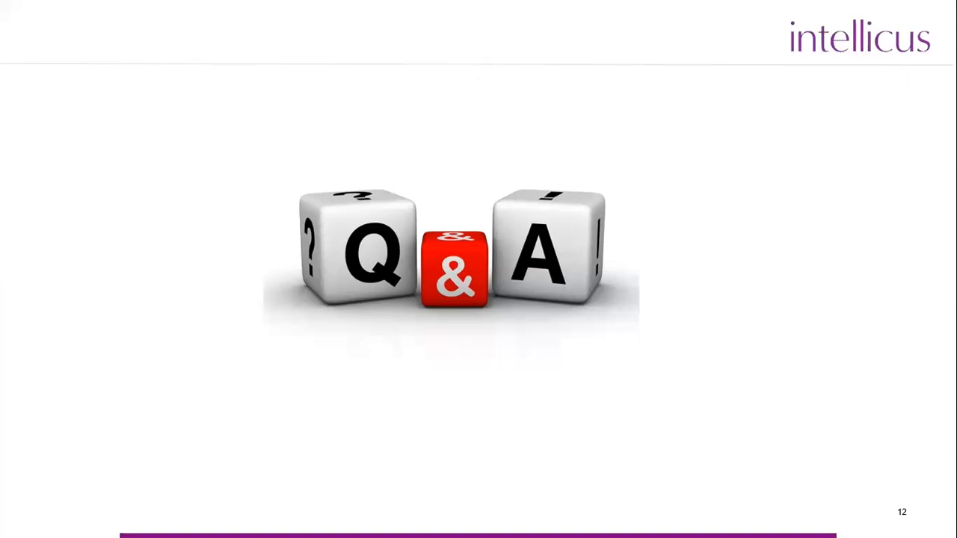
pyautogui.press('Right')
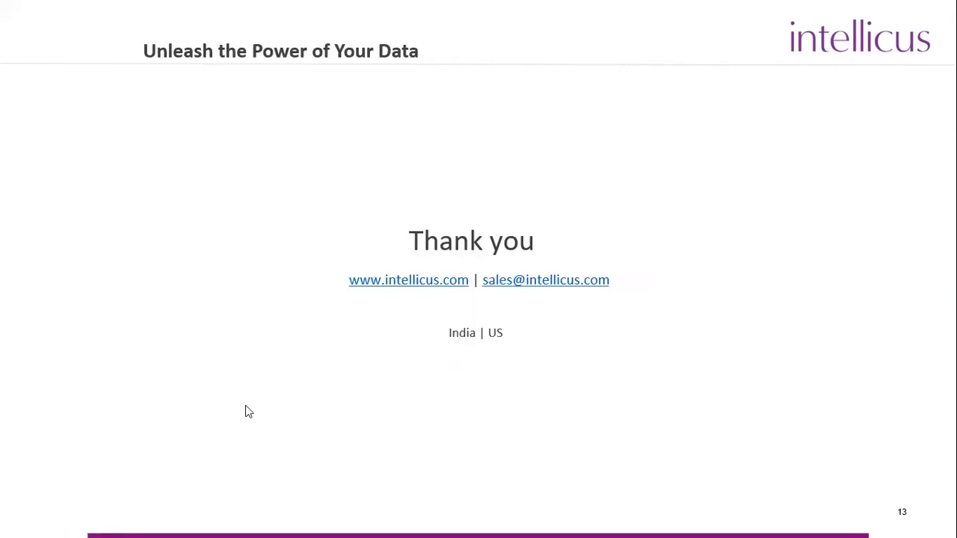